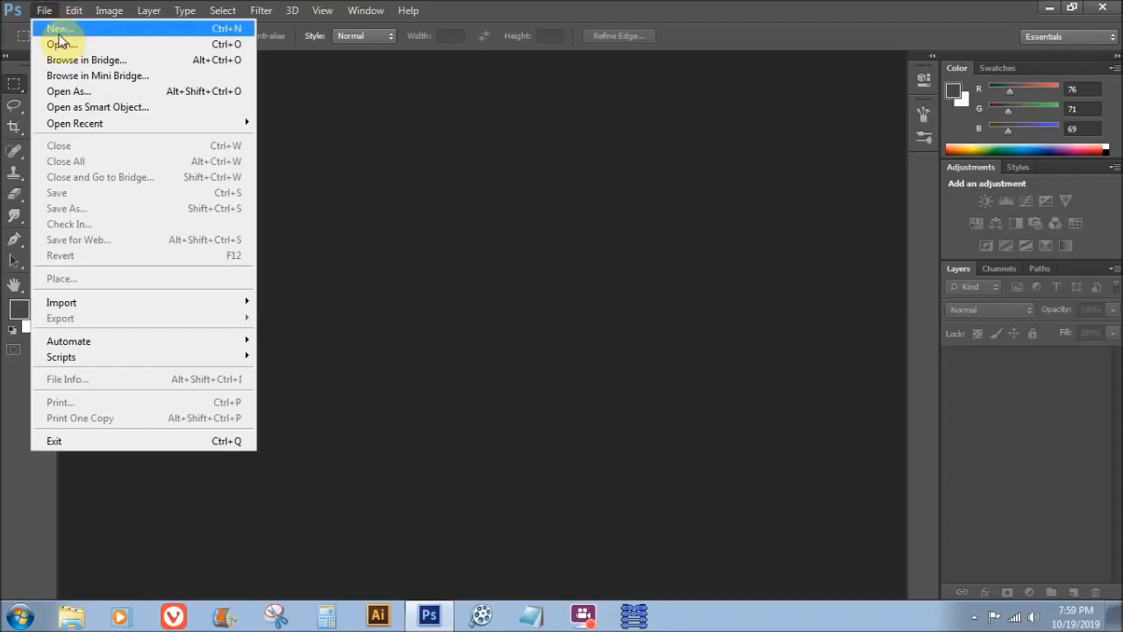
# Step: Open the portrait photo syahril1 from the My Pictures folder
pyautogui.click(60, 44)
pyautogui.click(469, 206)
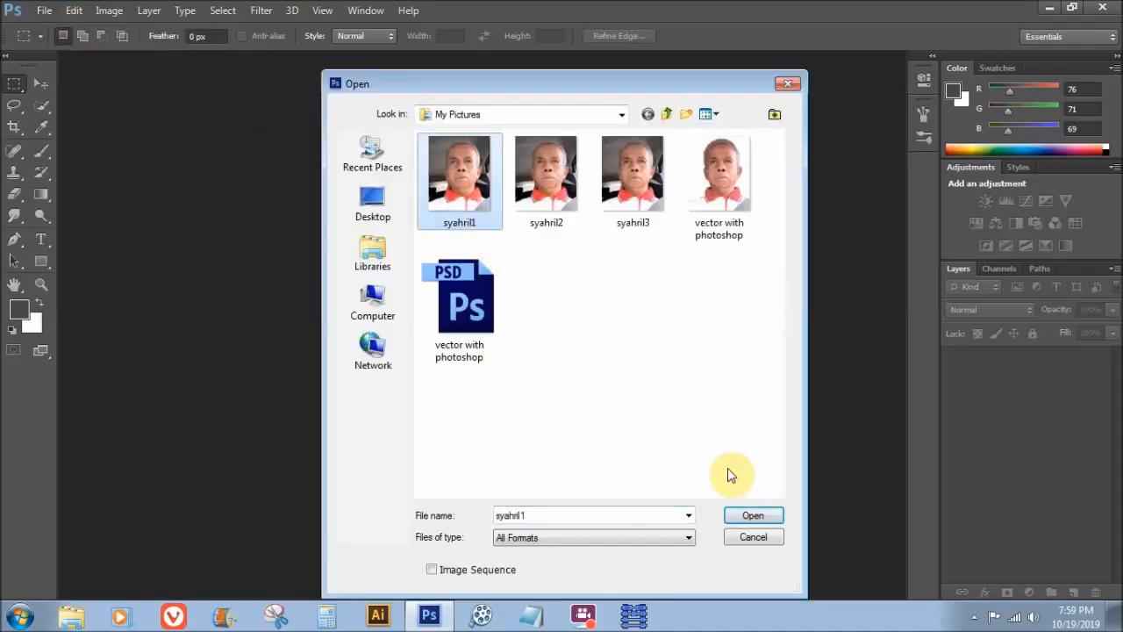
pyautogui.click(755, 515)
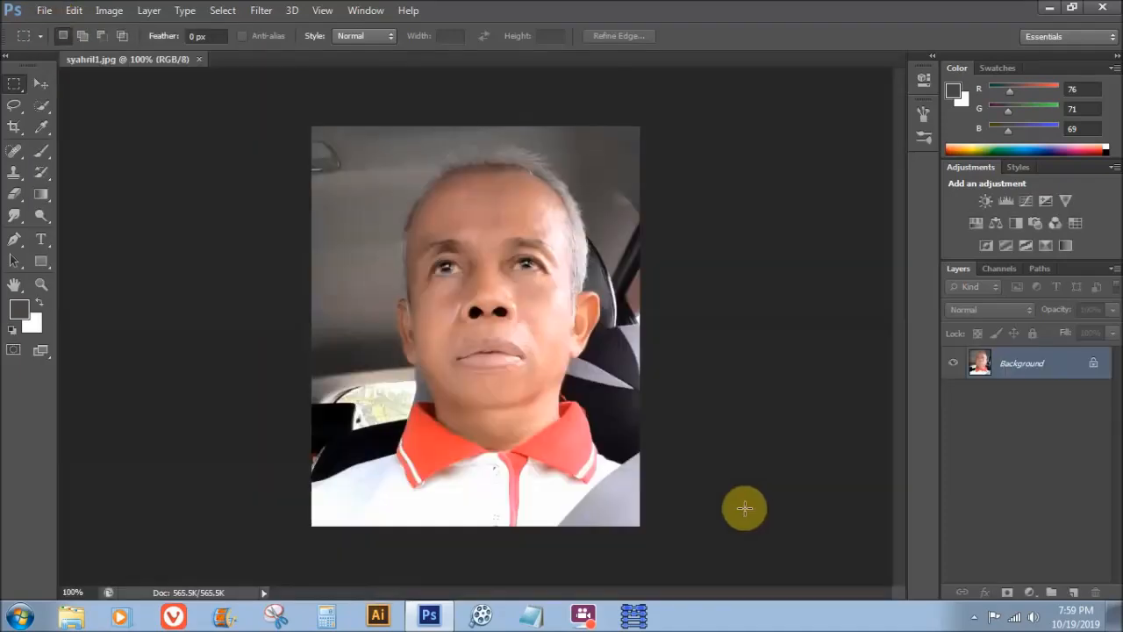
# Step: Resize the image to a width of 2000 pixels with its proportions constrained
pyautogui.click(108, 11)
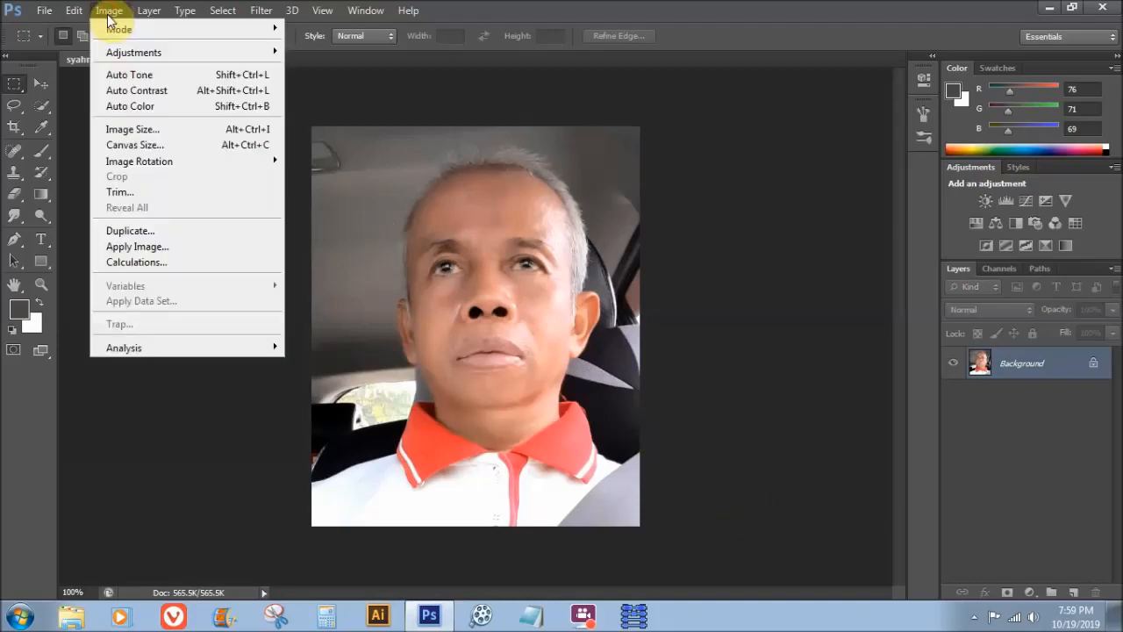
pyautogui.click(171, 129)
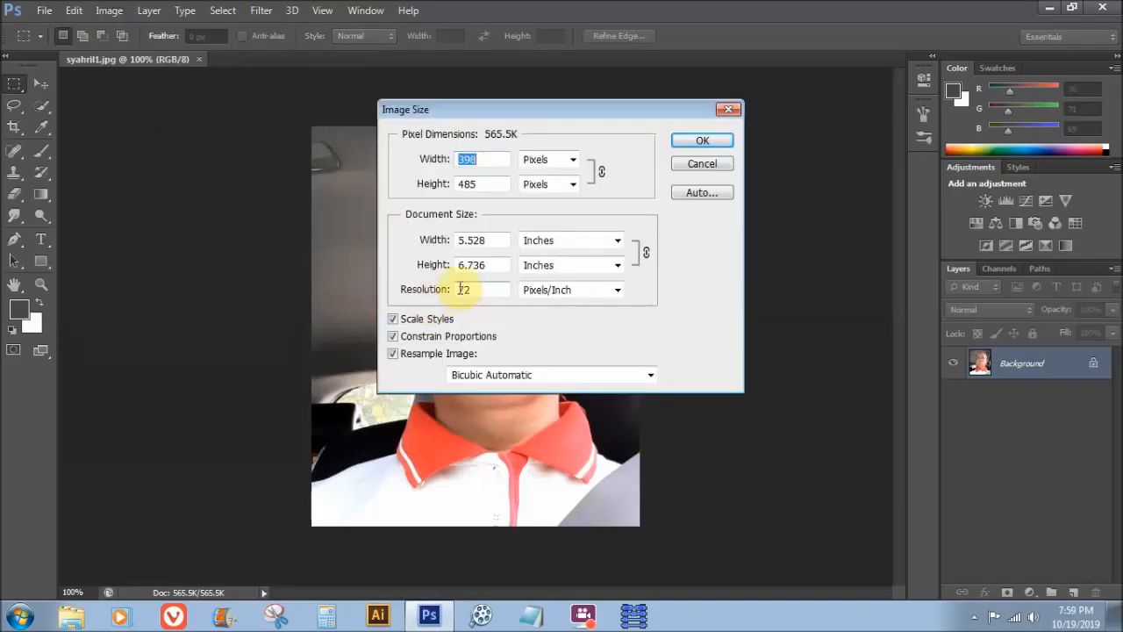
pyautogui.write('2000')
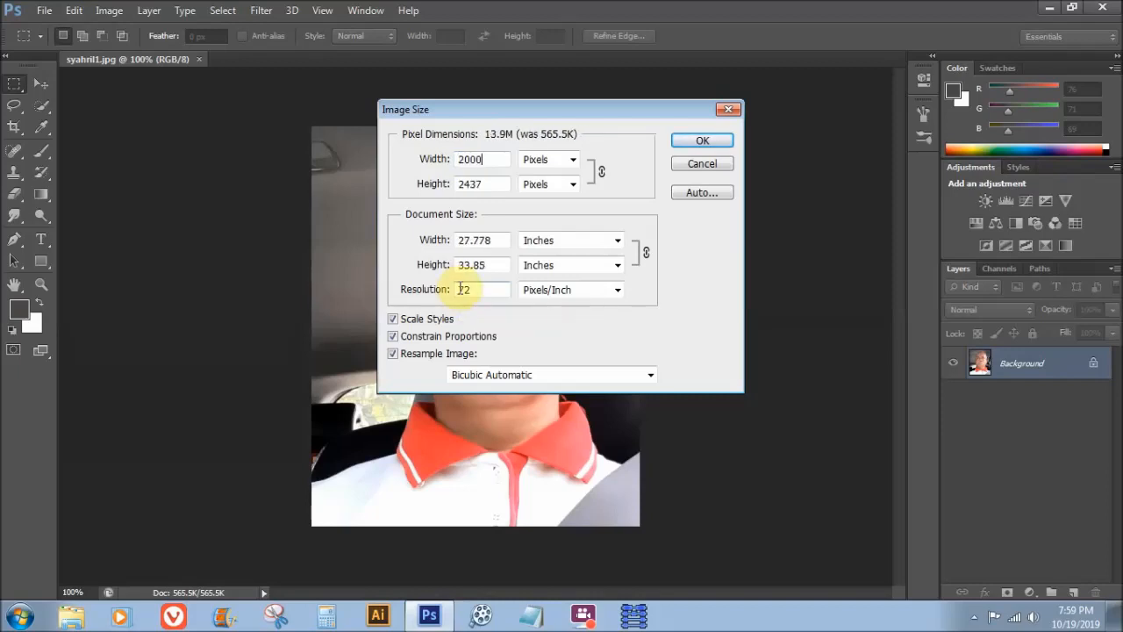
pyautogui.click(700, 141)
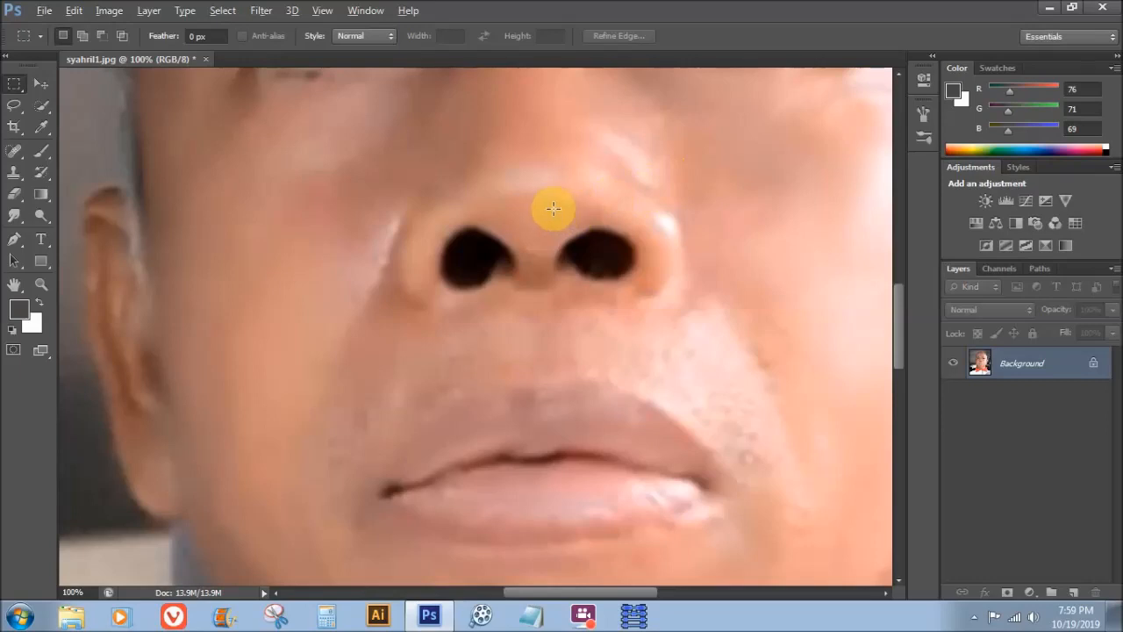
pyautogui.scroll(-5, 540, 201)
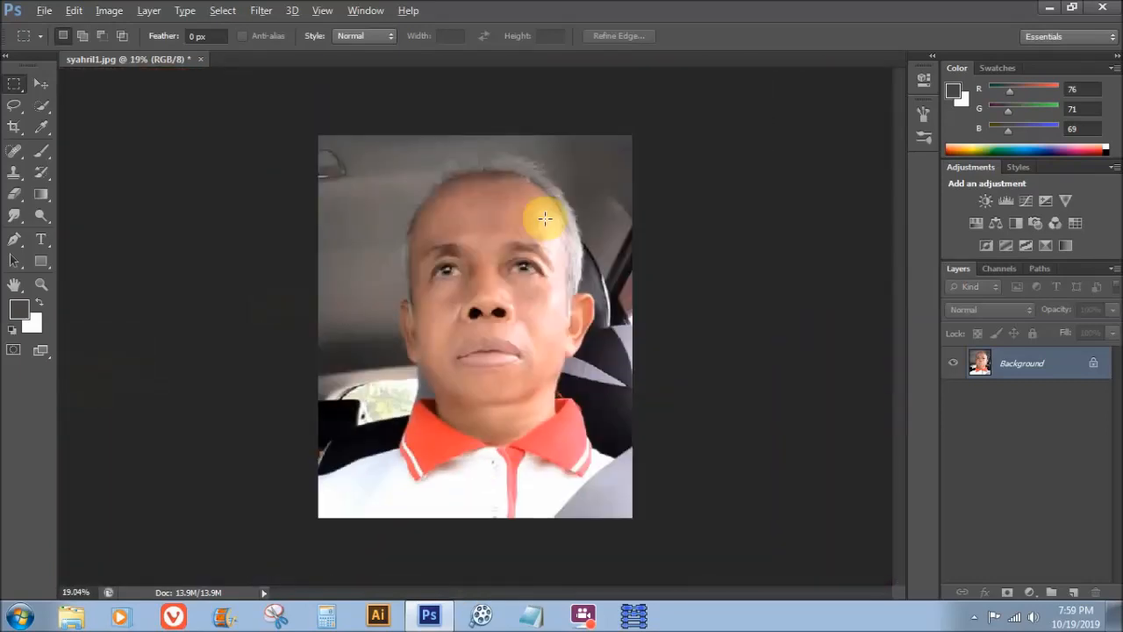
# Step: Duplicate the Background layer and hide the original
pyautogui.click(44, 84)
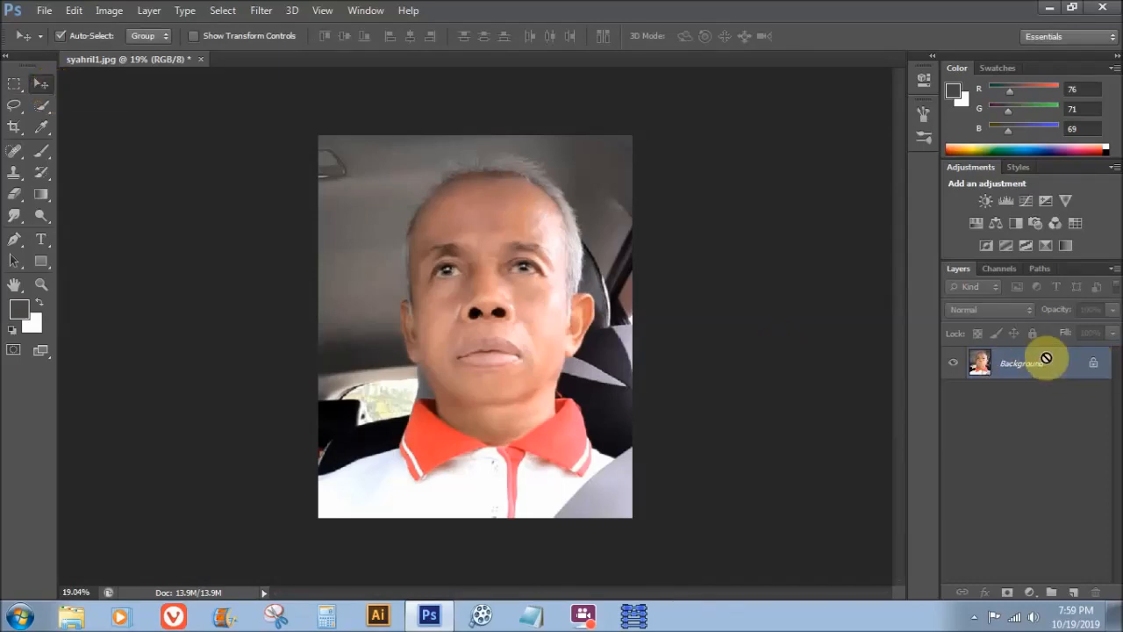
pyautogui.hotkey('ctrl', 'j')
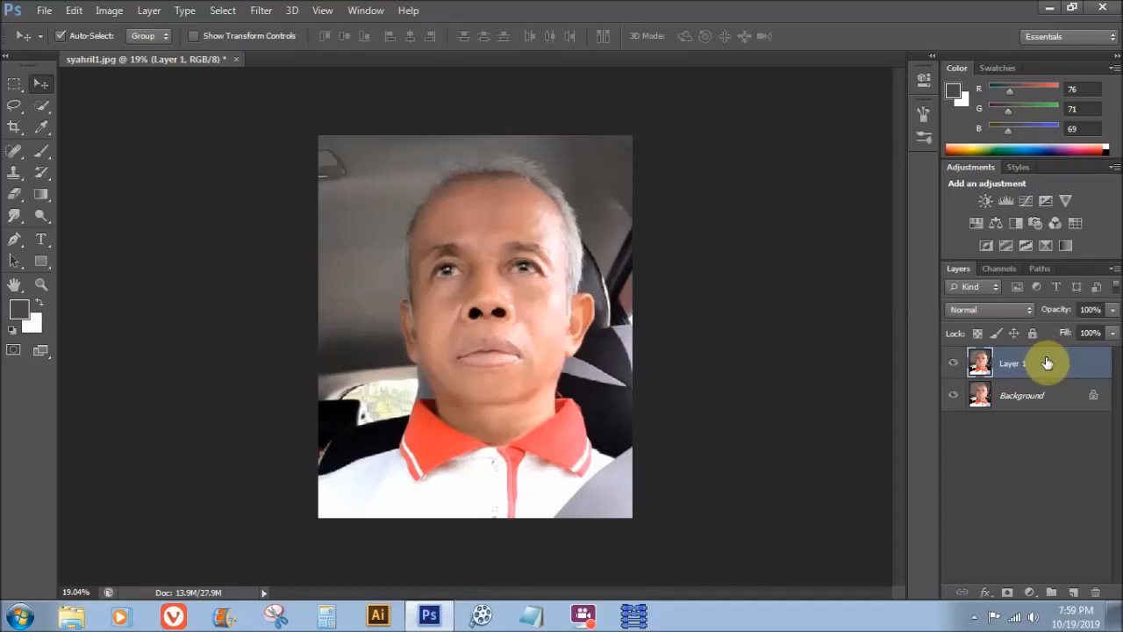
pyautogui.click(952, 396)
# Step: Make a rough selection over the portrait on Layer 1 with the Quick Selection tool at brush size 40
pyautogui.click(43, 105)
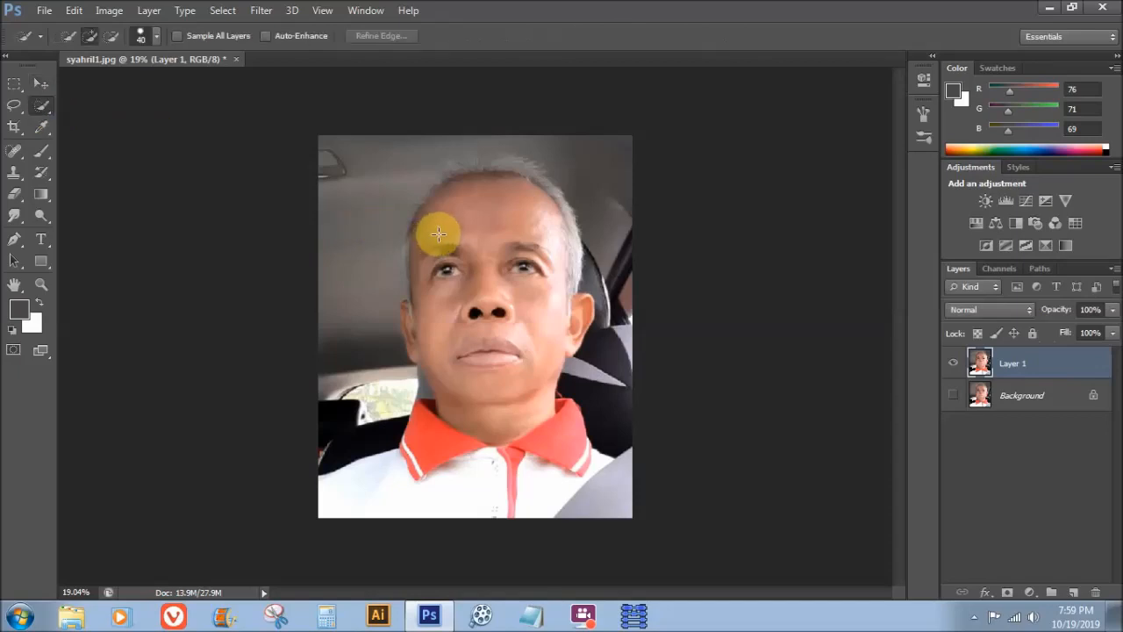
pyautogui.moveTo(438, 233)
pyautogui.mouseDown()
pyautogui.moveTo(454, 223)
pyautogui.moveTo(481, 351)
pyautogui.moveTo(609, 489)
pyautogui.moveTo(622, 519)
pyautogui.moveTo(356, 498)
pyautogui.moveTo(321, 371)
pyautogui.moveTo(339, 373)
pyautogui.mouseUp()
pyautogui.moveTo(584, 279); pyautogui.dragTo(599, 236)
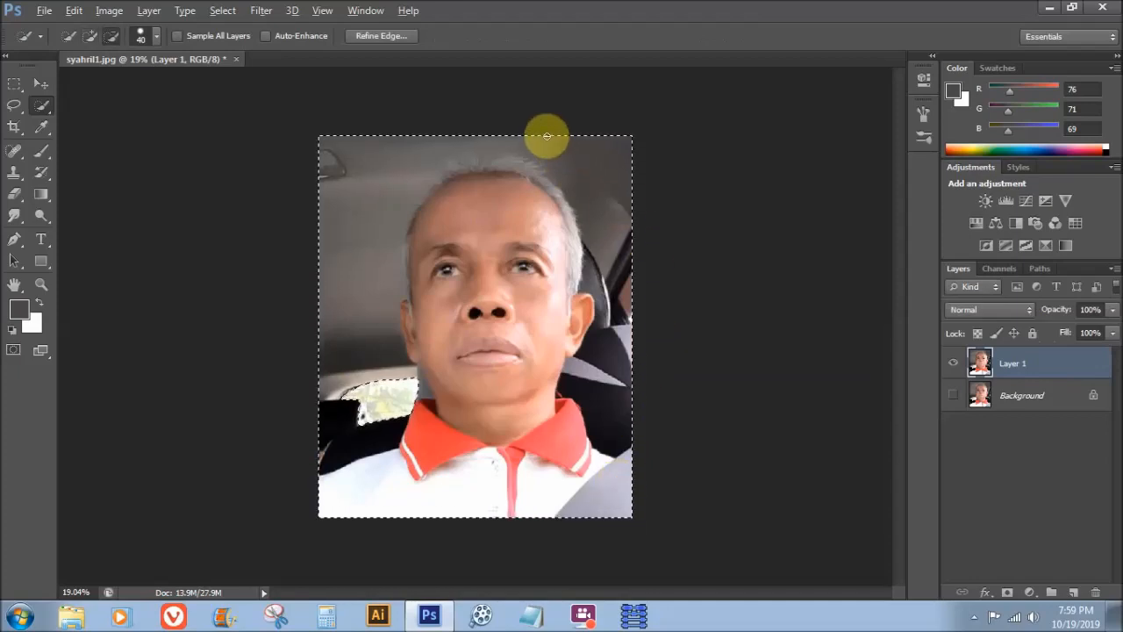
# Step: Subtract the car interior, window and seats around the man's head and shoulders from the selection
pyautogui.moveTo(547, 136)
pyautogui.mouseDown()
pyautogui.moveTo(606, 240)
pyautogui.moveTo(610, 279)
pyautogui.moveTo(594, 219)
pyautogui.moveTo(587, 275)
pyautogui.moveTo(619, 307)
pyautogui.moveTo(571, 391)
pyautogui.moveTo(585, 383)
pyautogui.moveTo(605, 441)
pyautogui.moveTo(644, 462)
pyautogui.moveTo(632, 233)
pyautogui.moveTo(632, 357)
pyautogui.moveTo(624, 264)
pyautogui.moveTo(618, 383)
pyautogui.moveTo(617, 301)
pyautogui.moveTo(623, 441)
pyautogui.moveTo(618, 431)
pyautogui.moveTo(630, 454)
pyautogui.moveTo(628, 440)
pyautogui.mouseUp()
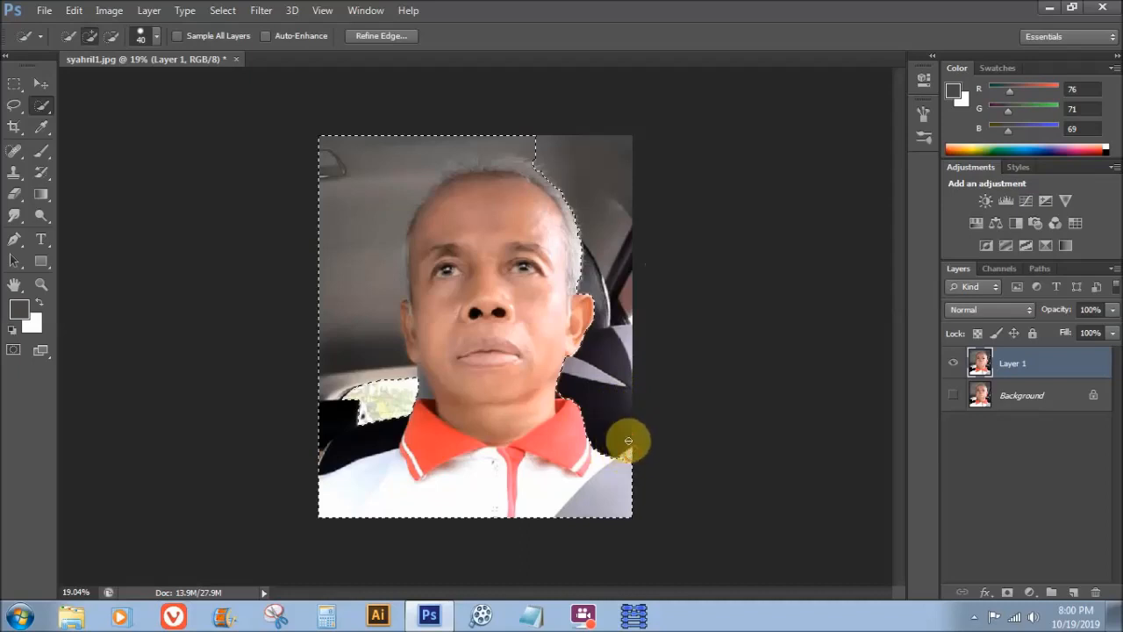
pyautogui.keyDown('alt'); pyautogui.click(542, 150); pyautogui.keyUp('alt')
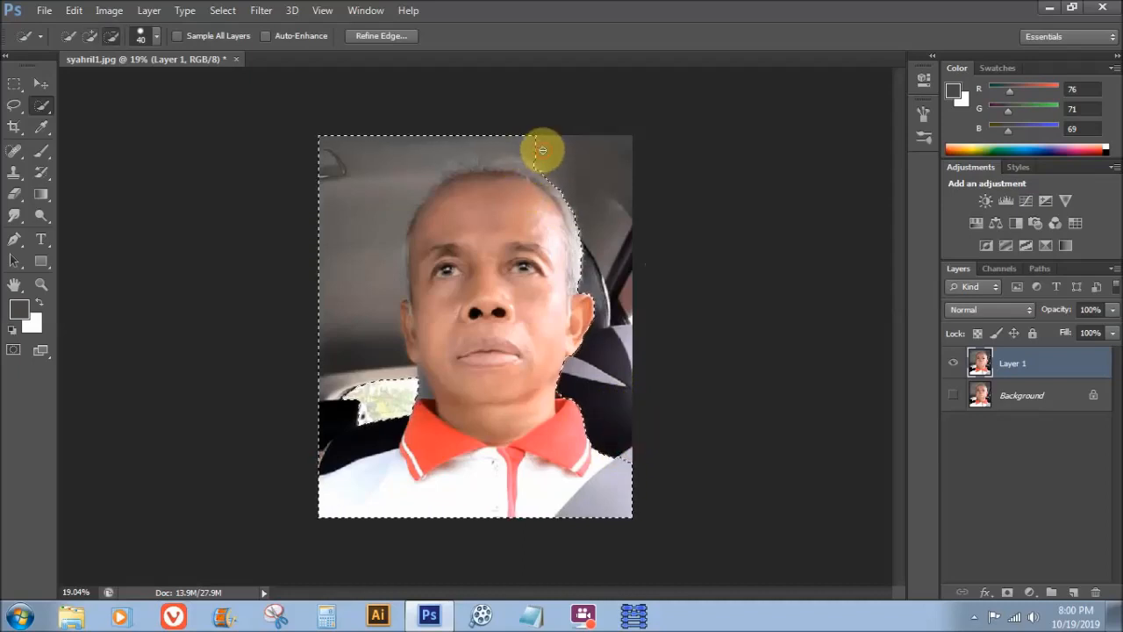
pyautogui.moveTo(543, 150)
pyautogui.mouseDown()
pyautogui.moveTo(441, 146)
pyautogui.moveTo(379, 202)
pyautogui.moveTo(359, 267)
pyautogui.moveTo(362, 373)
pyautogui.mouseUp()
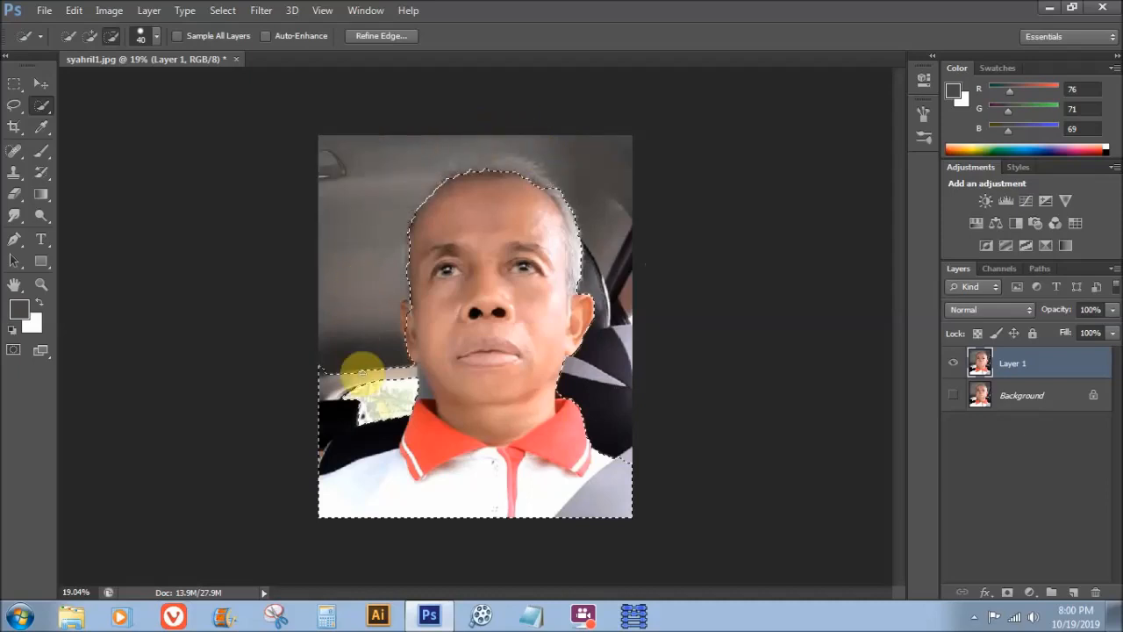
pyautogui.click(401, 426)
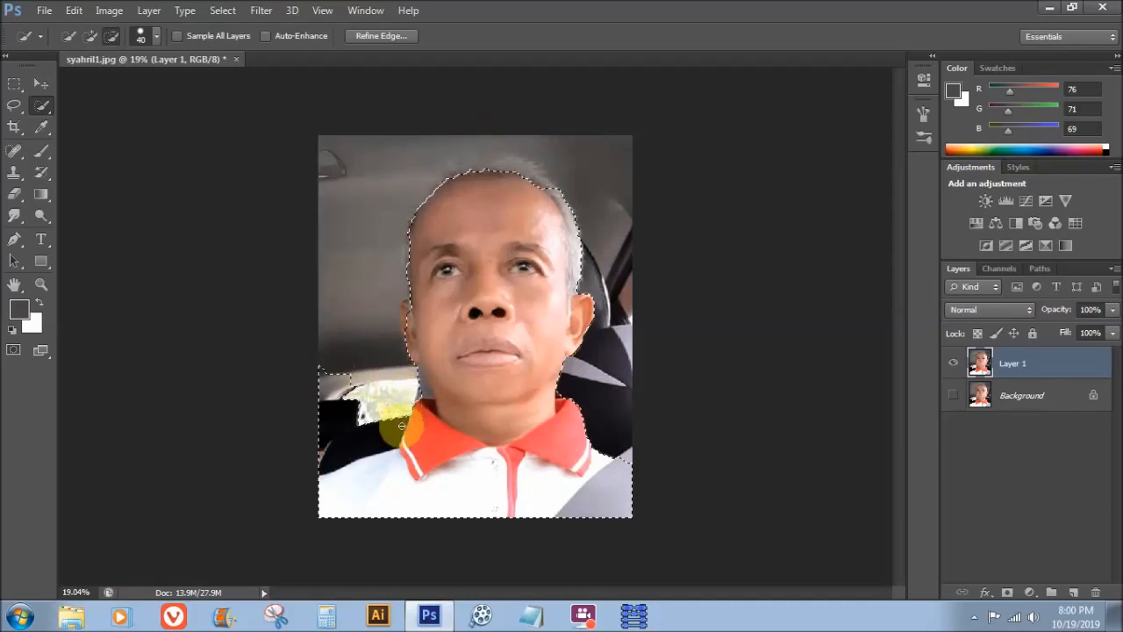
pyautogui.moveTo(401, 425); pyautogui.dragTo(301, 468)
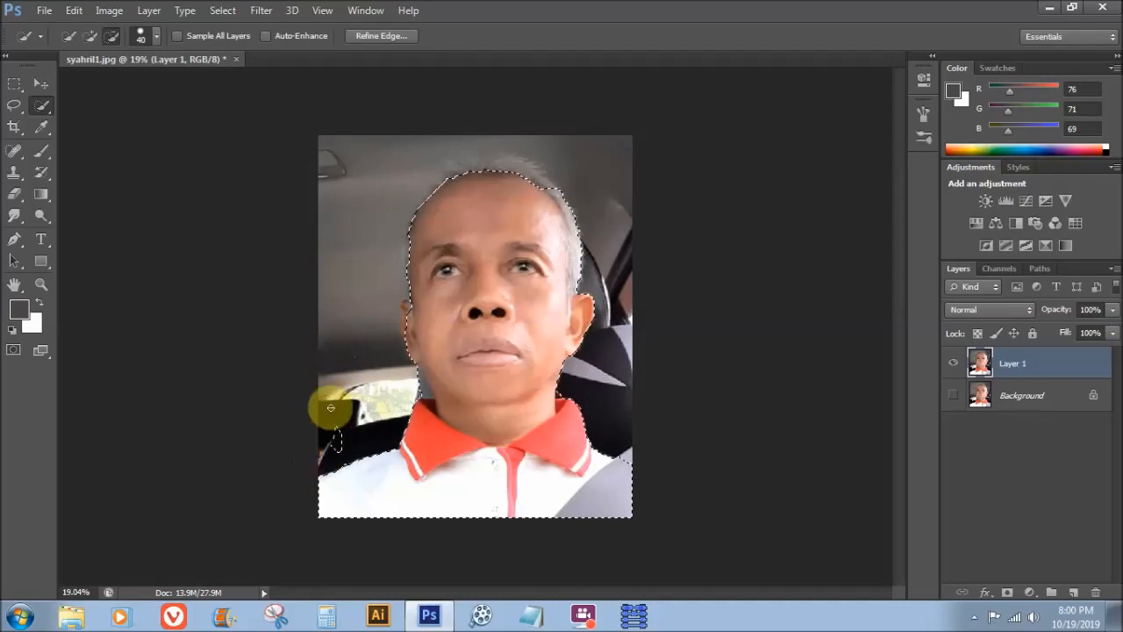
pyautogui.keyDown('alt'); pyautogui.click(336, 441); pyautogui.keyUp('alt')
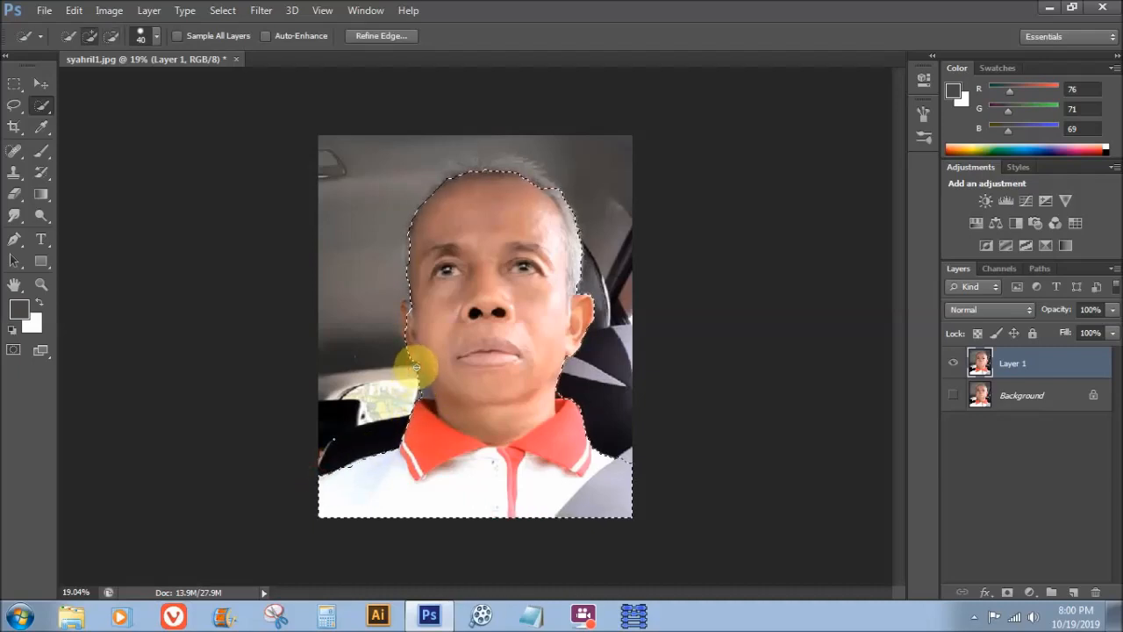
# Step: Extend the selection to include the ear on the photo's left side and the grey hair around the head
pyautogui.press('alt')
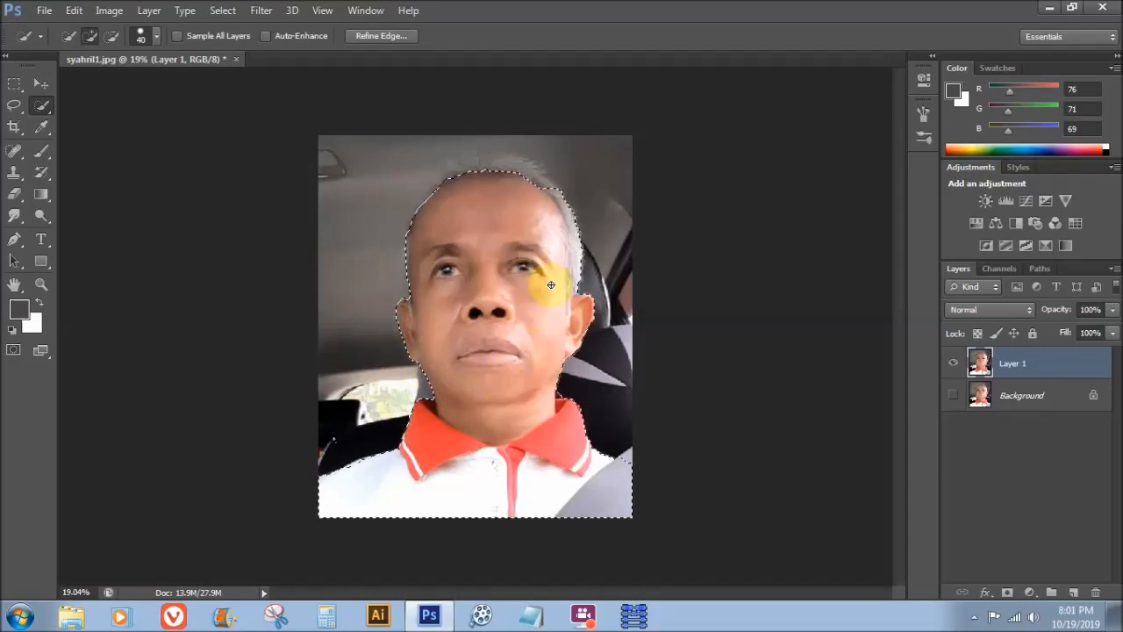
pyautogui.scroll(1, 553, 304)
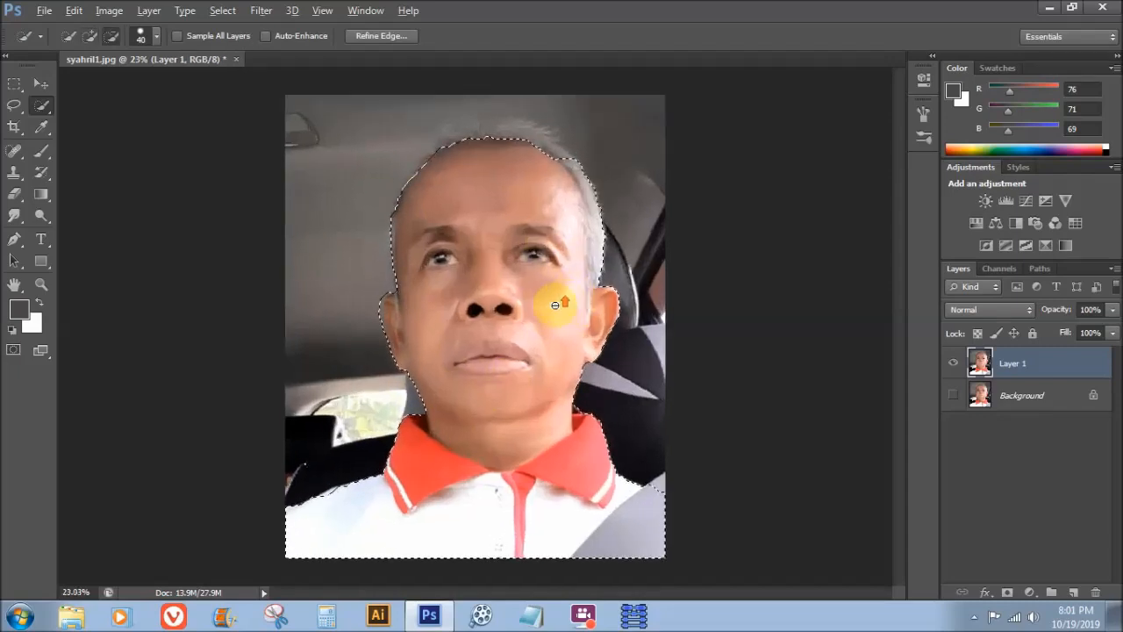
pyautogui.scroll(1, 555, 304)
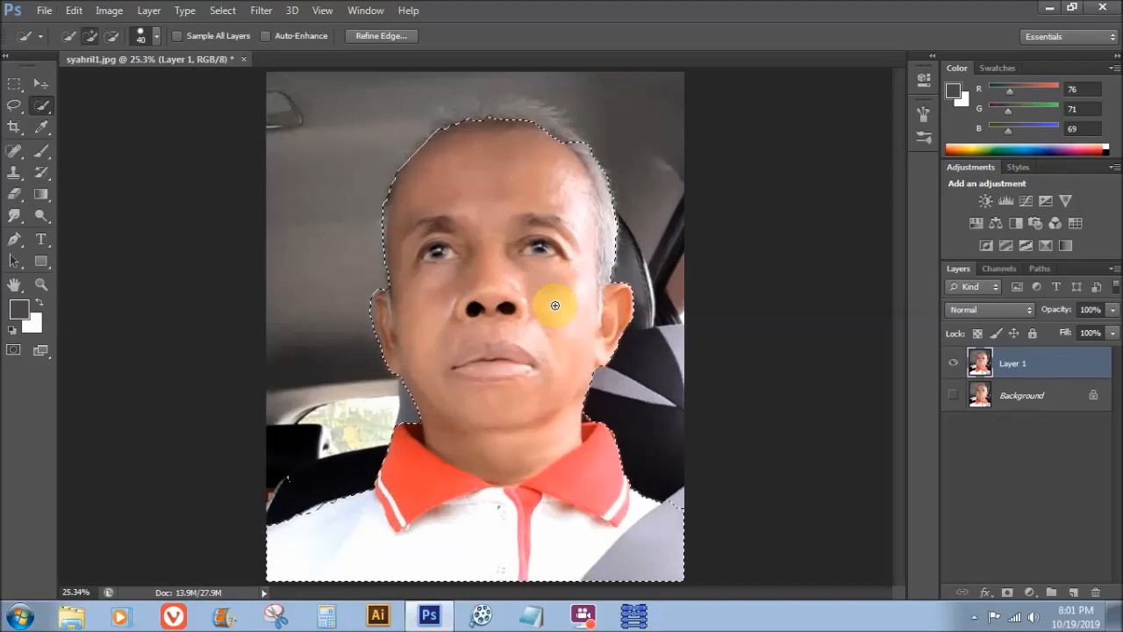
pyautogui.scroll(1, 554, 305)
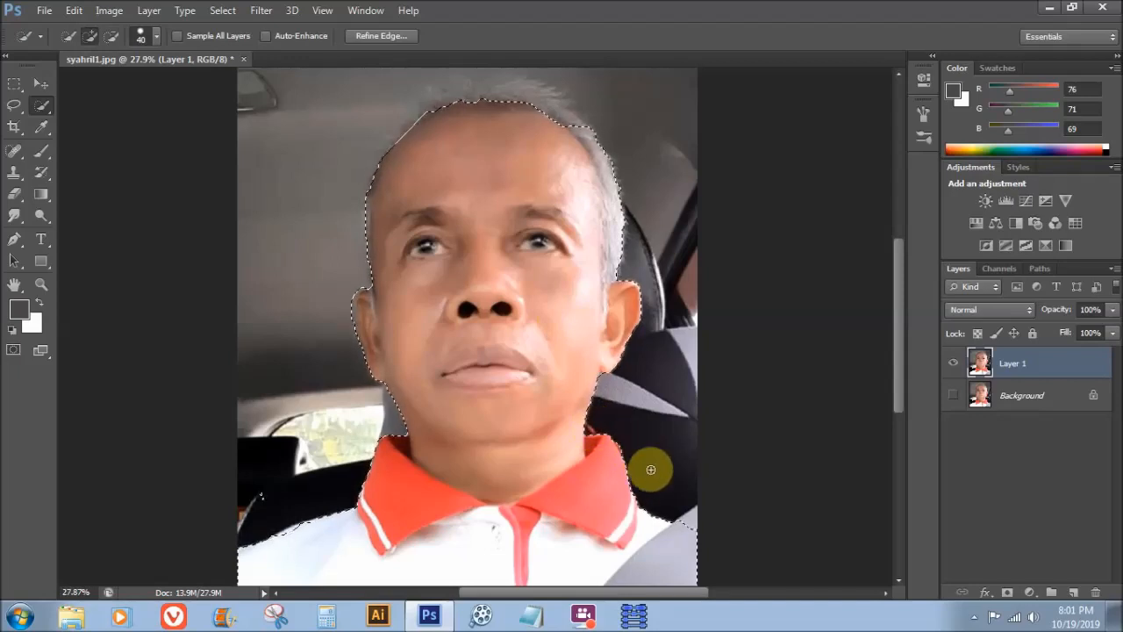
pyautogui.scroll(-1, 654, 465)
pyautogui.press('alt')
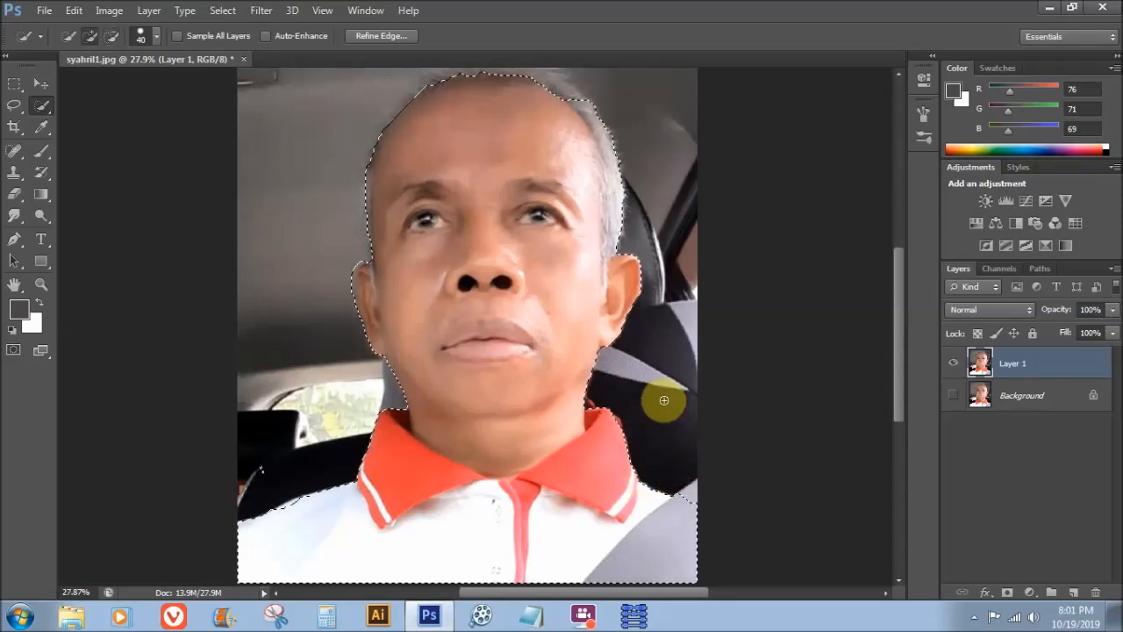
pyautogui.scroll(3, 664, 400)
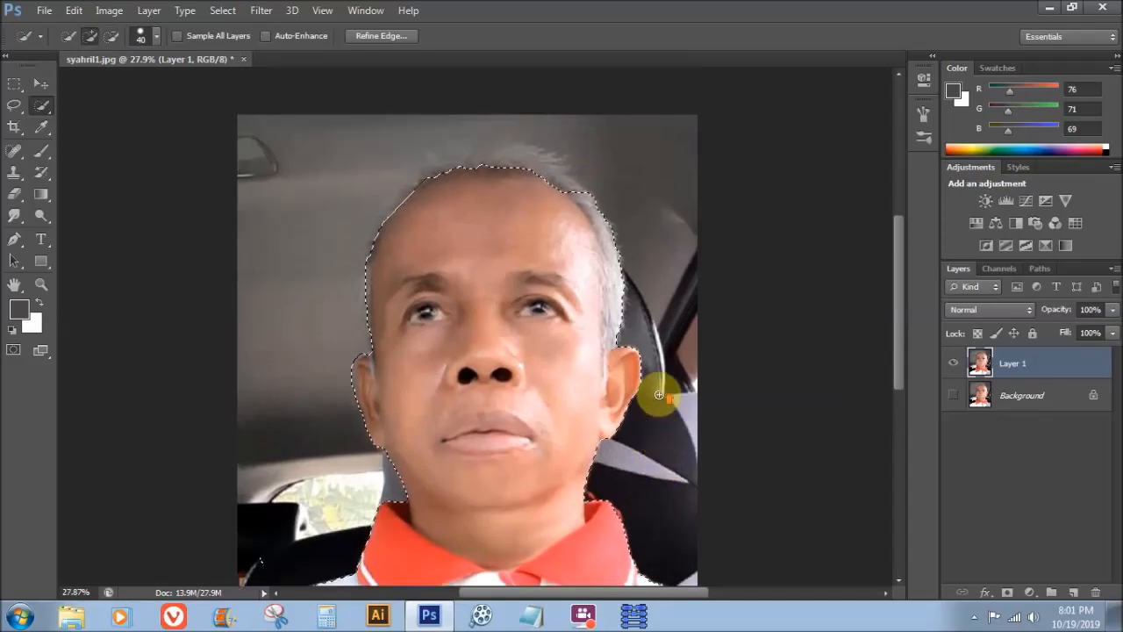
pyautogui.scroll(2, 658, 390)
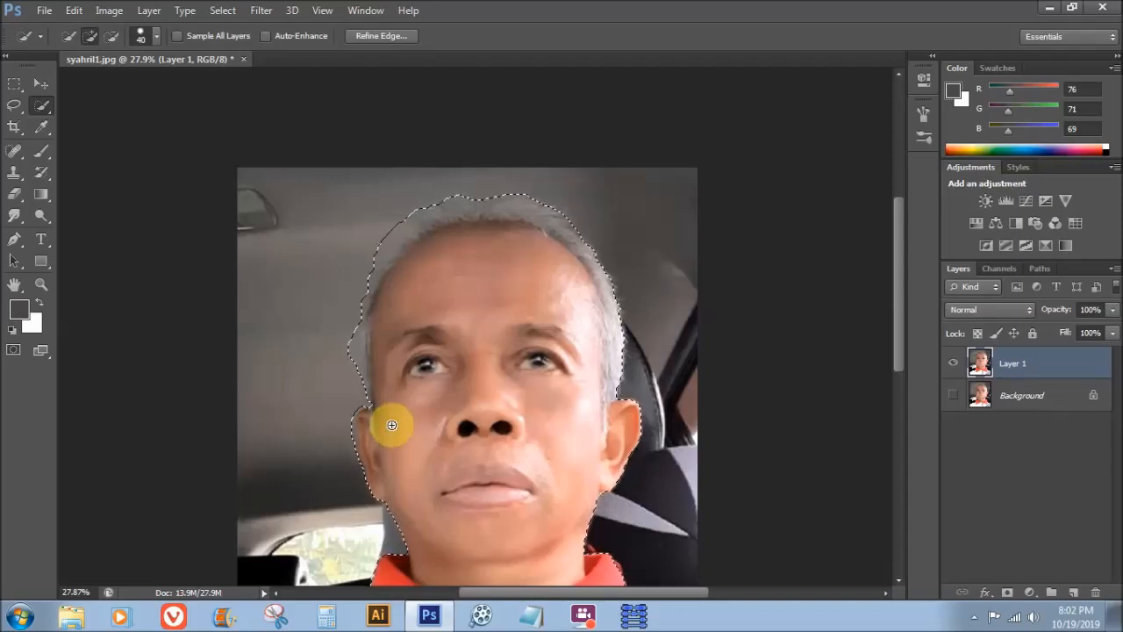
# Step: Refine the selection edge around the ear and hair on the photo's left side with a 30-size brush, adding and subtracting areas
pyautogui.press('alt')
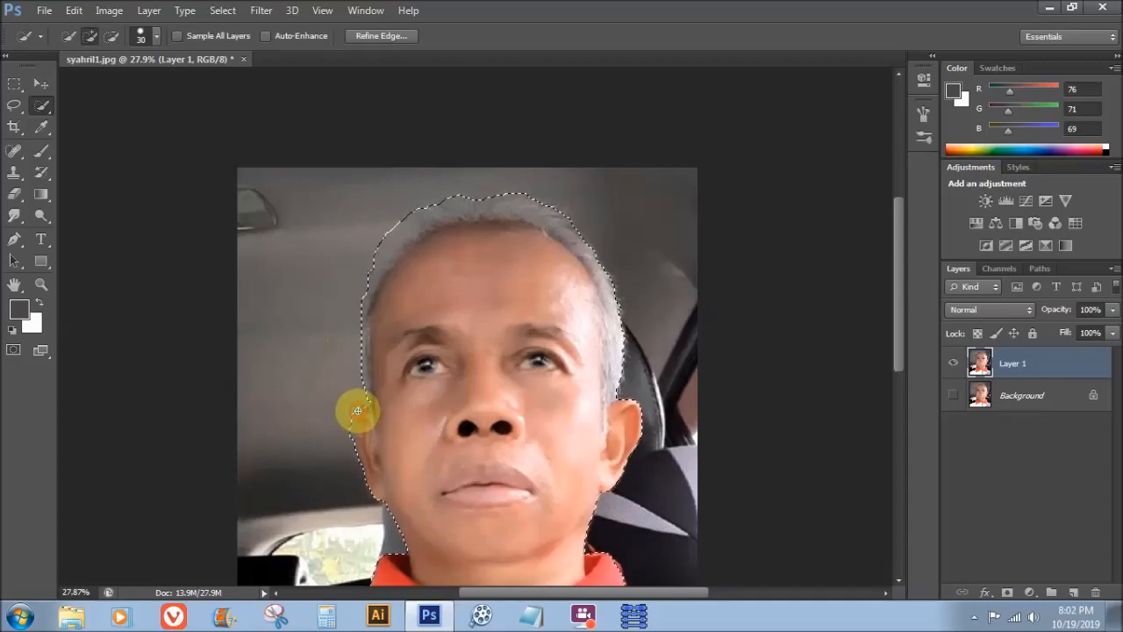
pyautogui.press('alt')
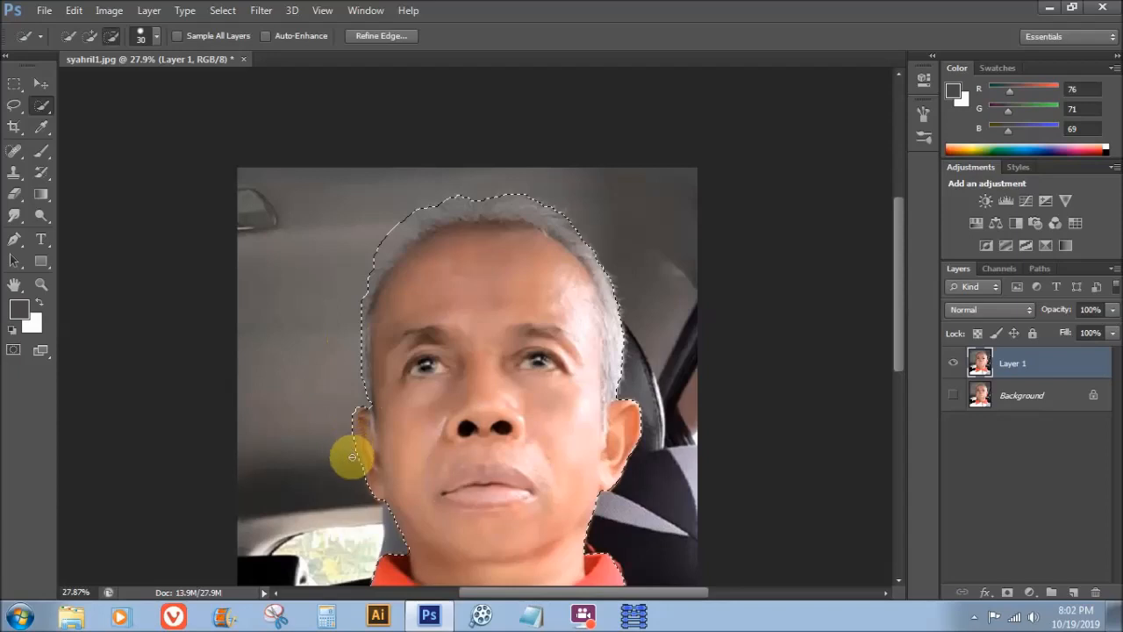
pyautogui.moveTo(364, 445); pyautogui.dragTo(375, 407)
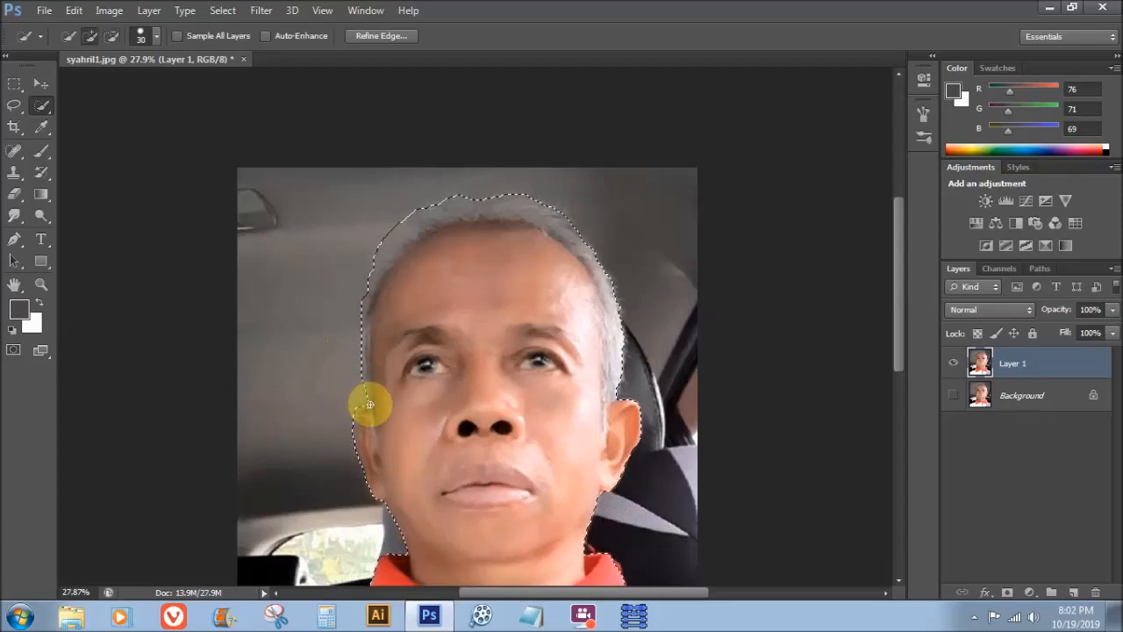
pyautogui.press('alt')
pyautogui.press('alt')
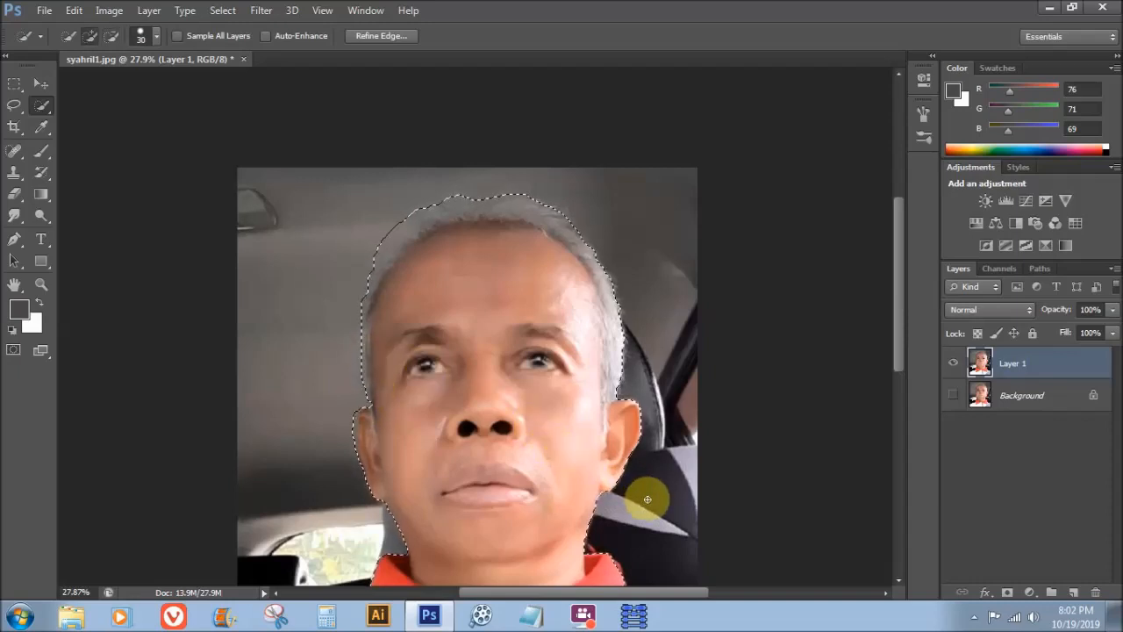
pyautogui.press('alt')
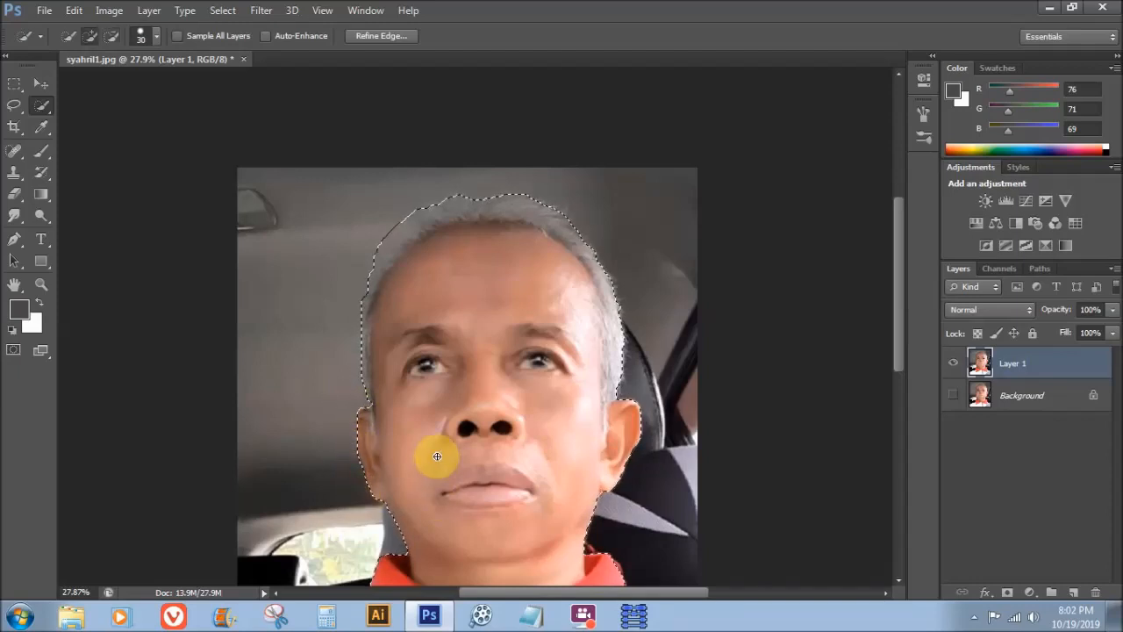
# Step: Add a layer mask to Layer 1 from the selection to cut the man out of the car background
pyautogui.scroll(-5, 438, 456)
pyautogui.scroll(-3, 438, 455)
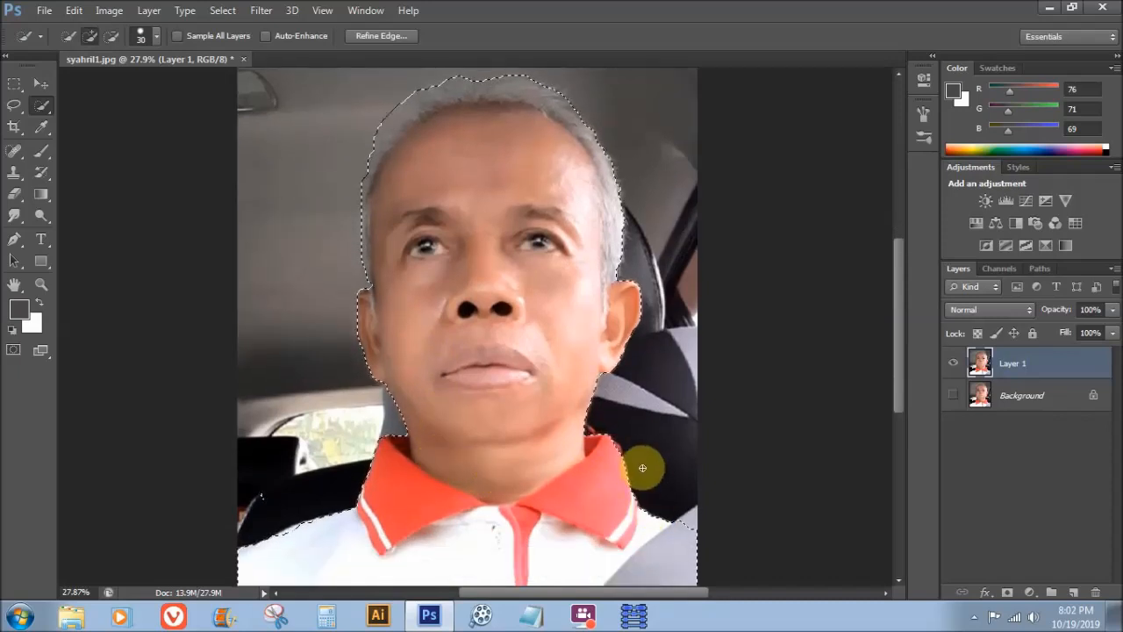
pyautogui.scroll(-3, 658, 492)
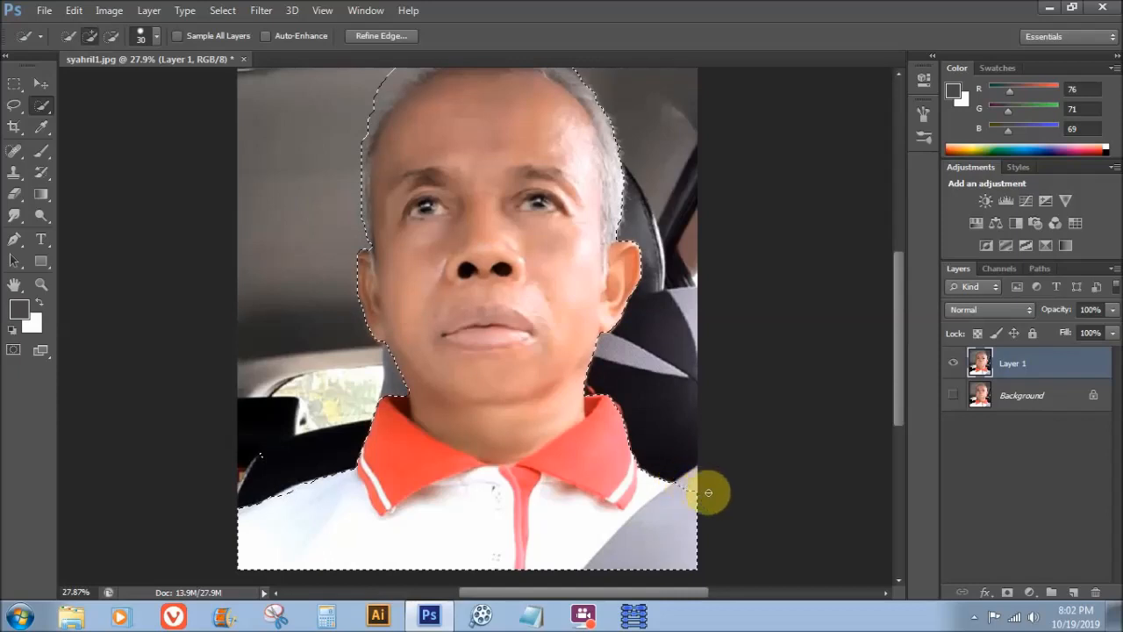
pyautogui.scroll(8, 672, 342)
pyautogui.scroll(-2, 706, 351)
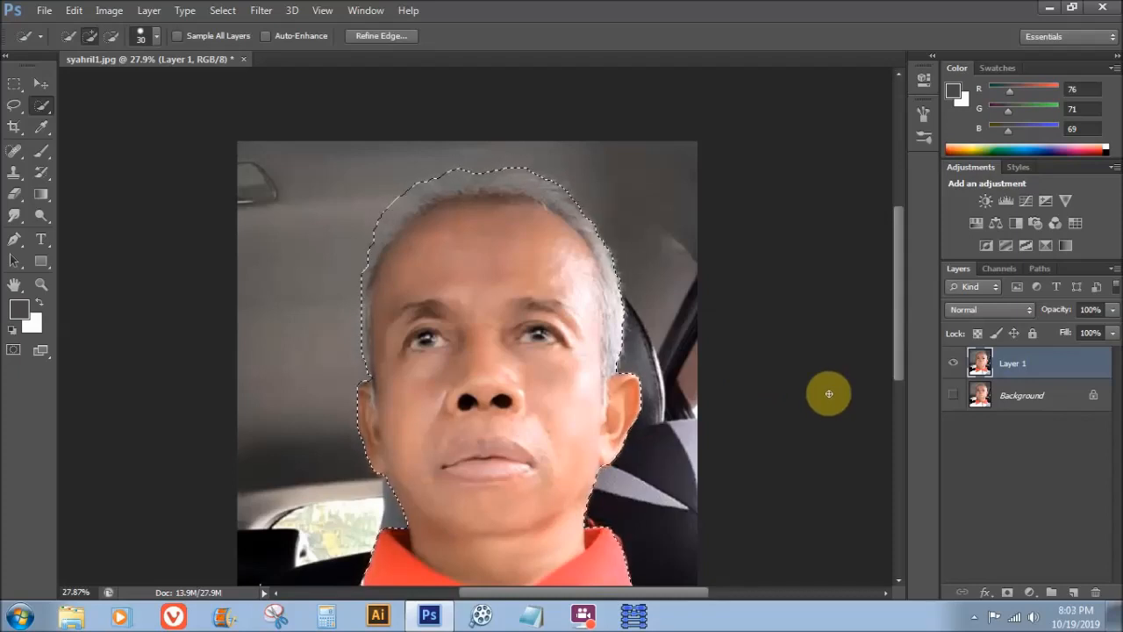
pyautogui.click(45, 86)
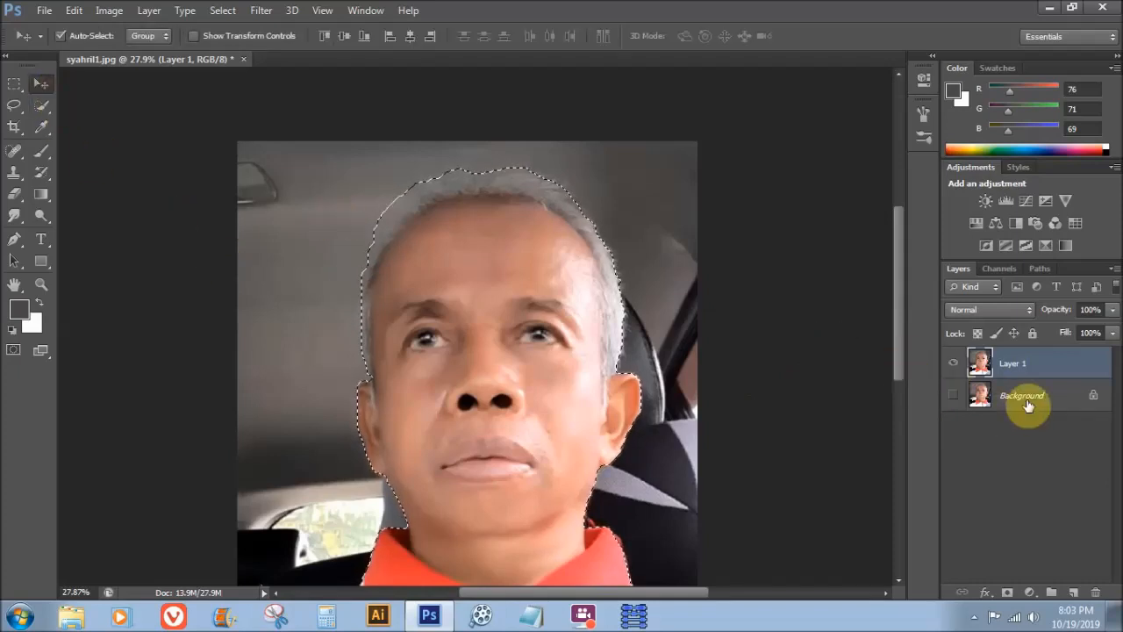
pyautogui.click(1009, 595)
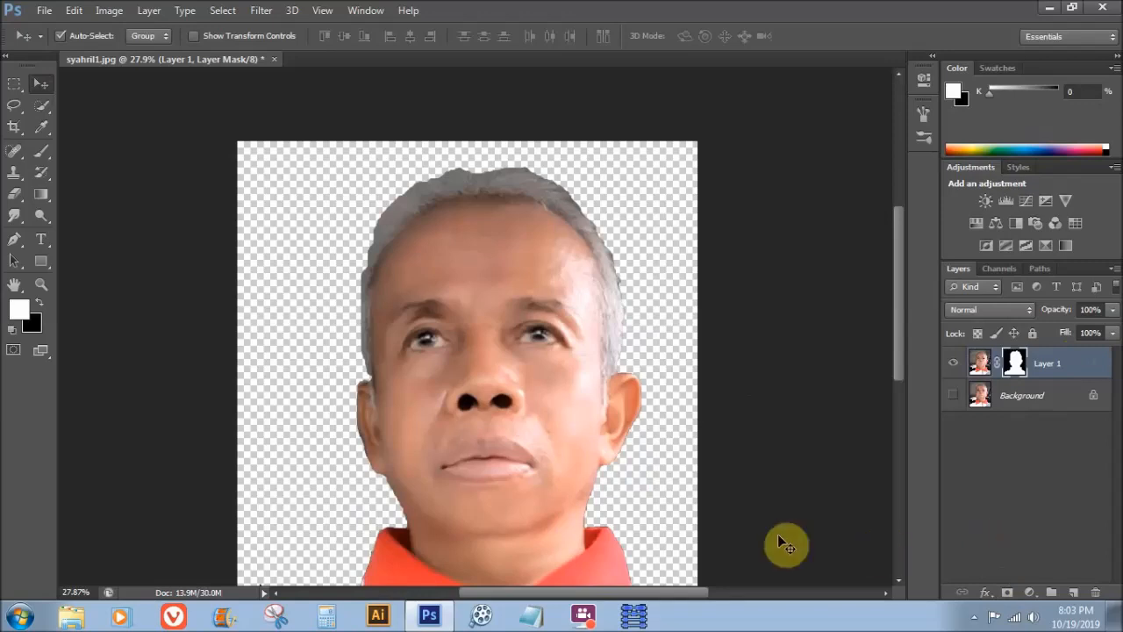
pyautogui.scroll(-5, 671, 507)
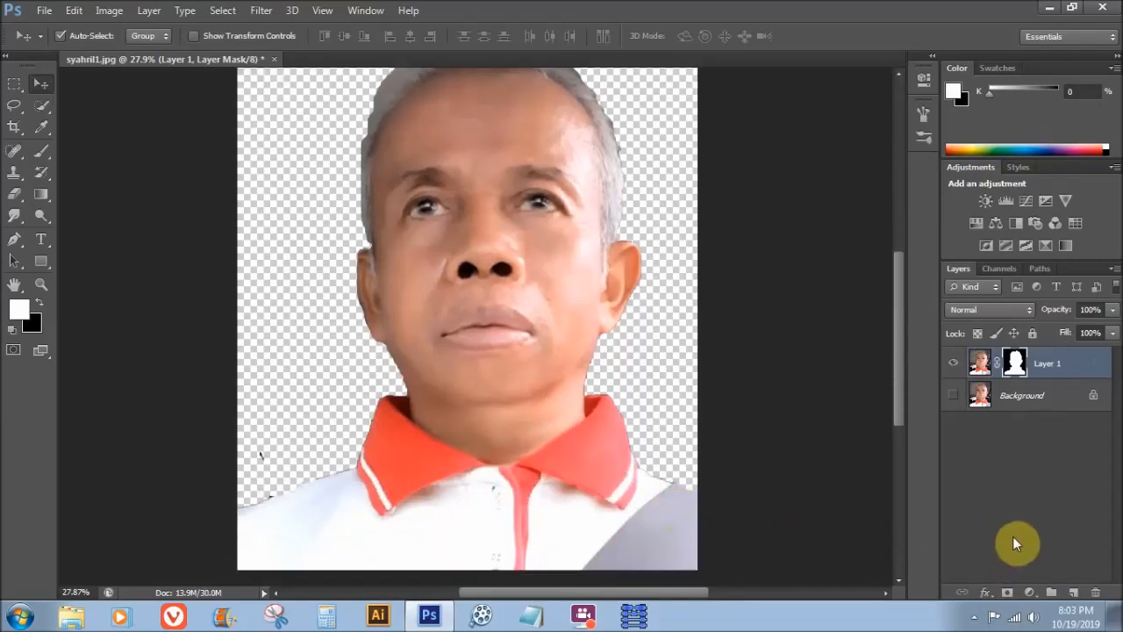
# Step: Add a near-white Solid Color fill layer between the hidden Background and the cut-out man on Layer 1
pyautogui.click(1062, 397)
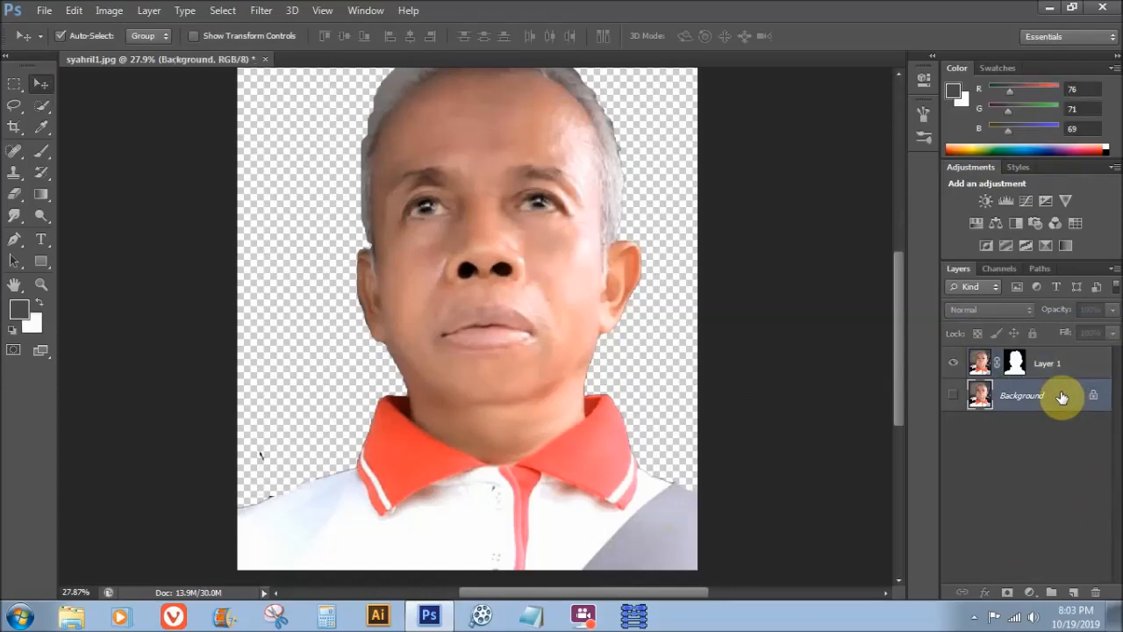
pyautogui.click(956, 396)
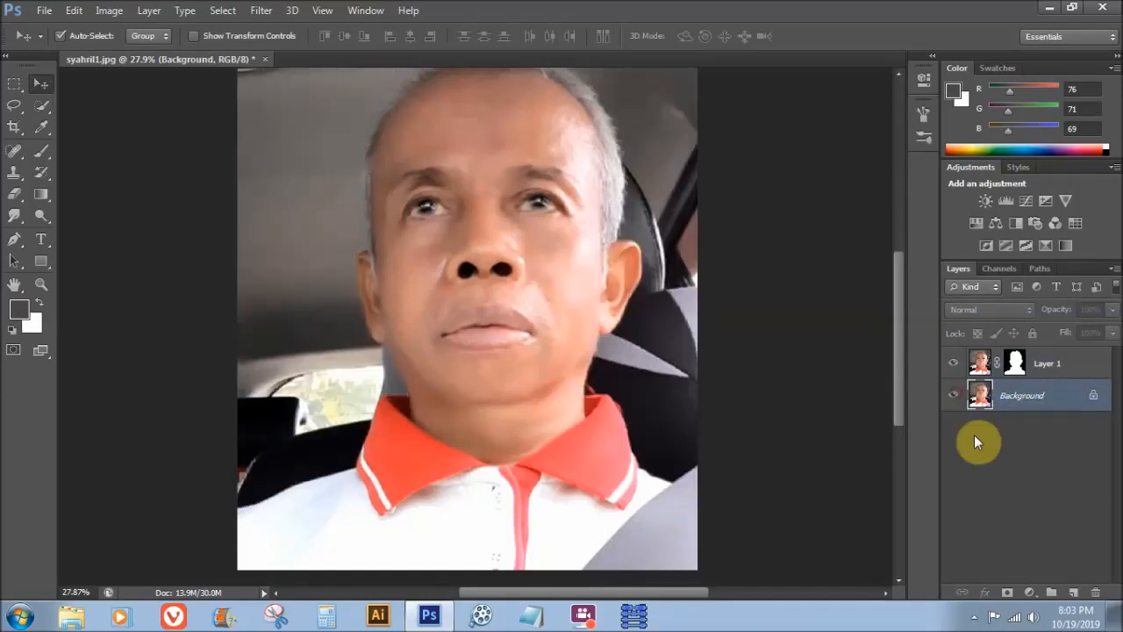
pyautogui.click(956, 396)
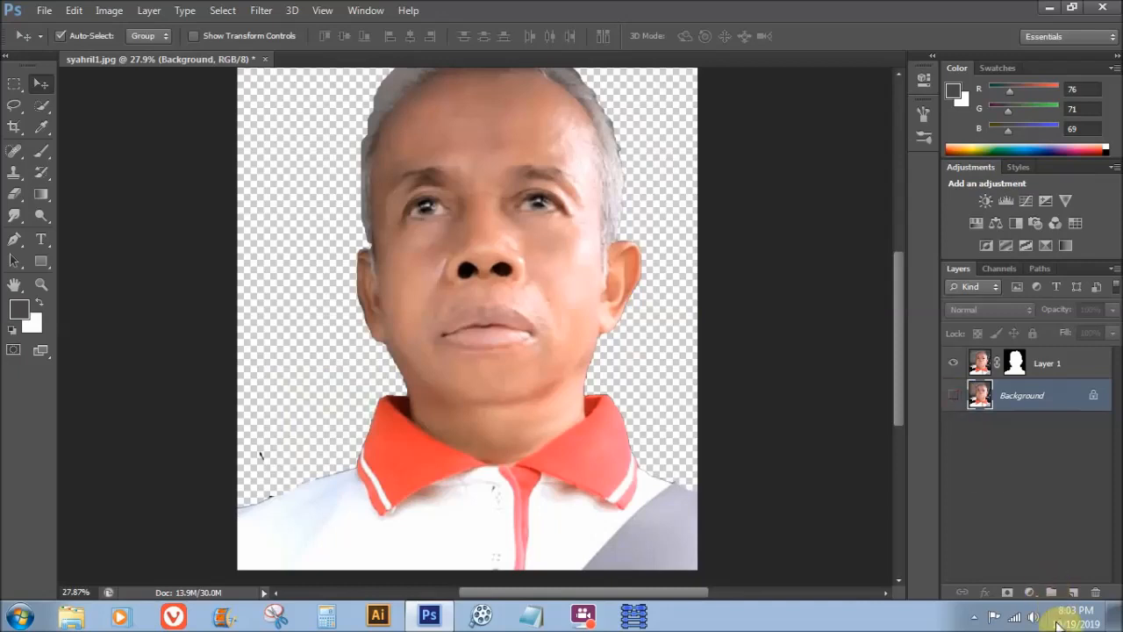
pyautogui.click(1036, 592)
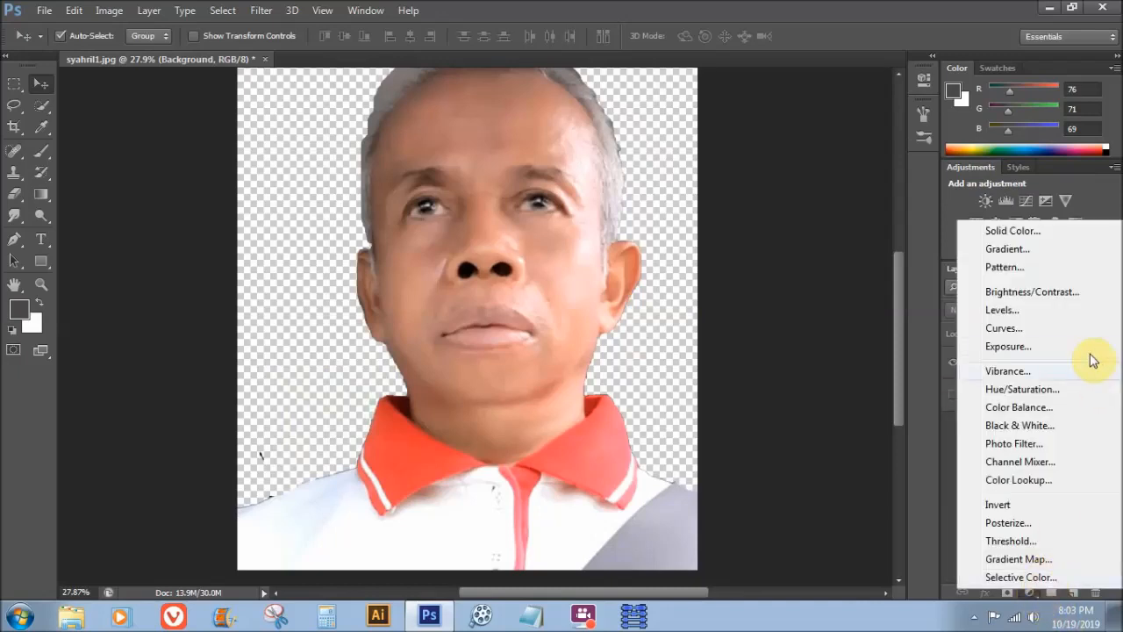
pyautogui.click(1038, 230)
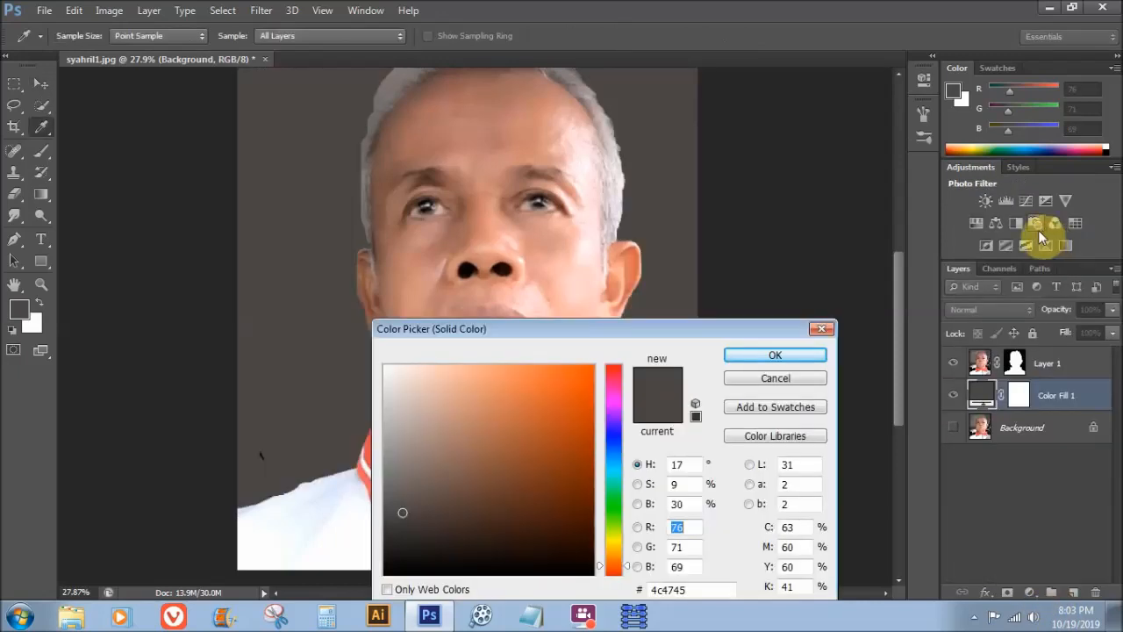
pyautogui.click(386, 368)
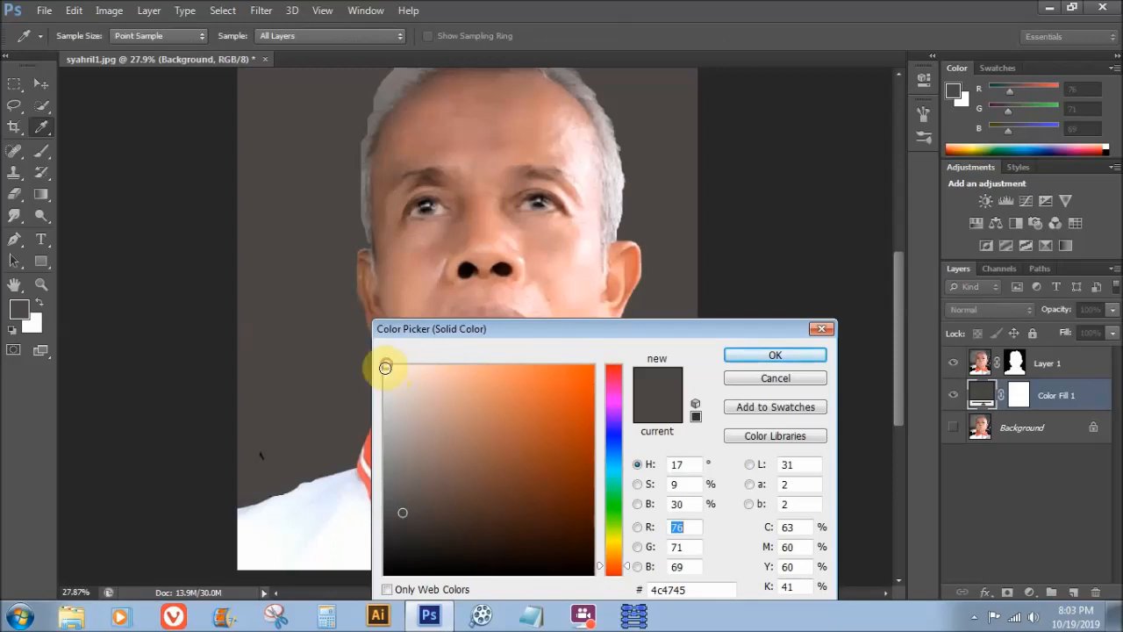
pyautogui.click(751, 355)
pyautogui.press('v')
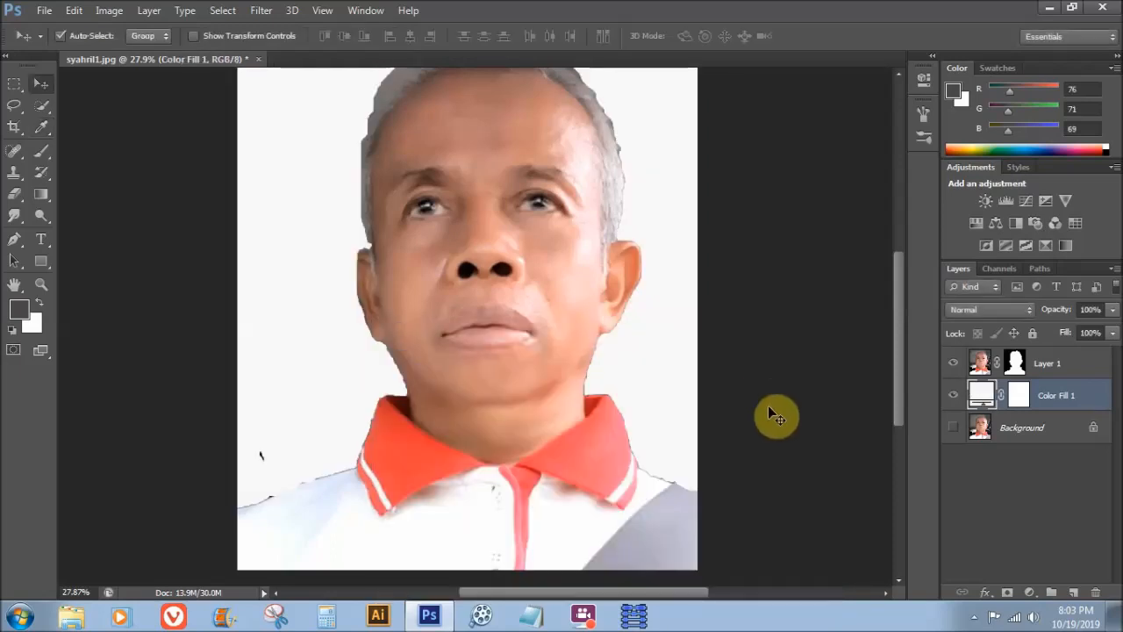
# Step: Merge Layer 1 and the Color Fill 1 layer into a single layer
pyautogui.scroll(2, 645, 435)
pyautogui.scroll(-3, 641, 423)
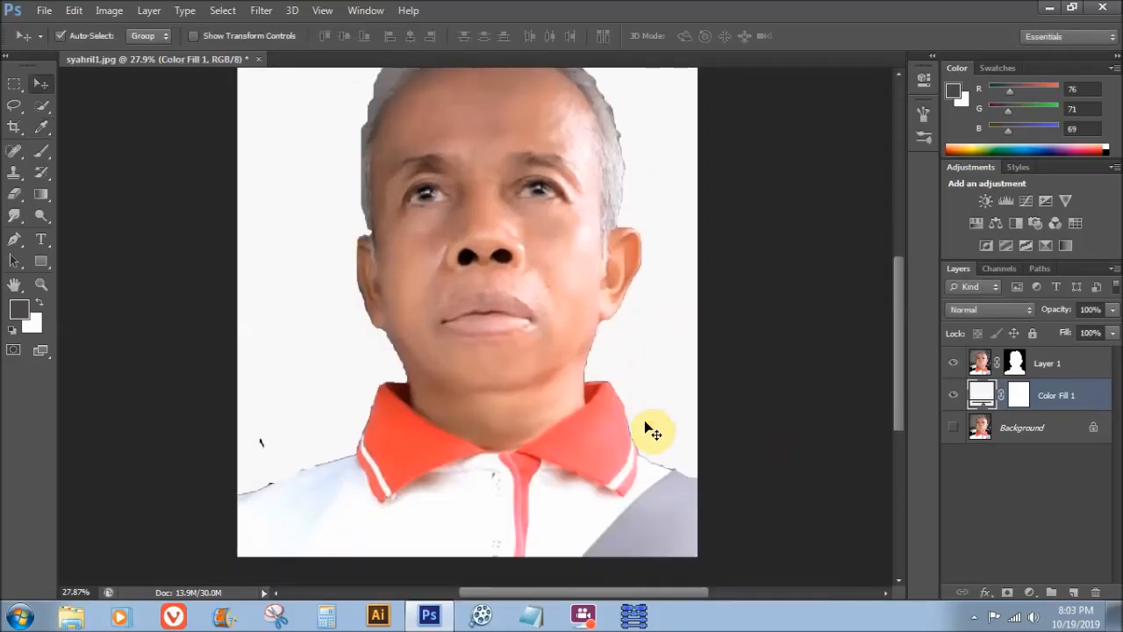
pyautogui.scroll(-1, 658, 430)
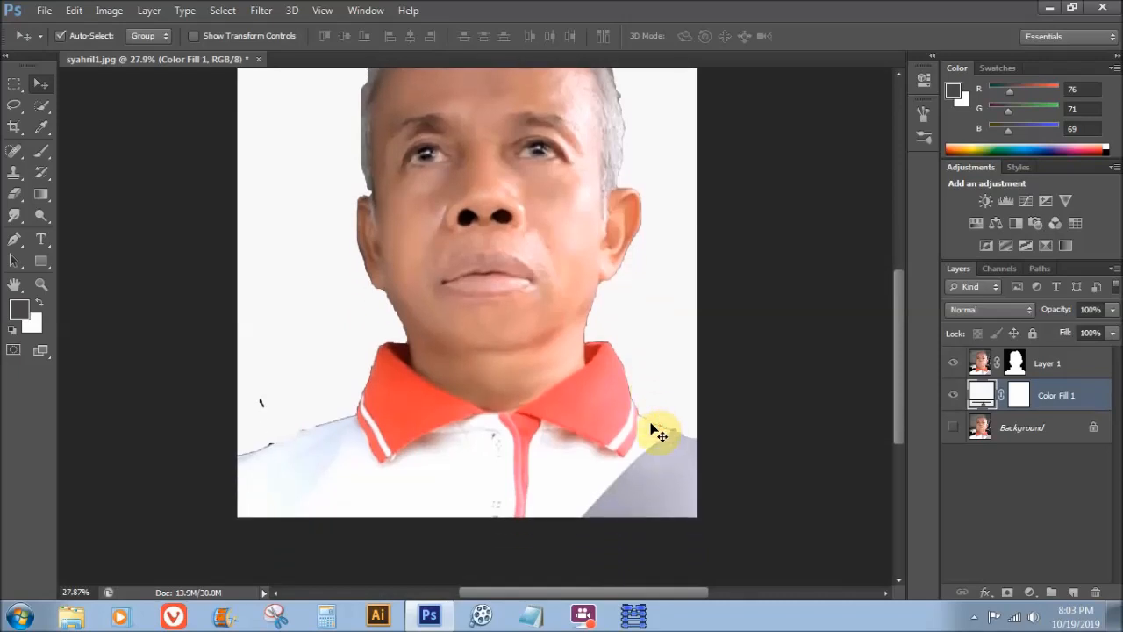
pyautogui.click(1057, 368)
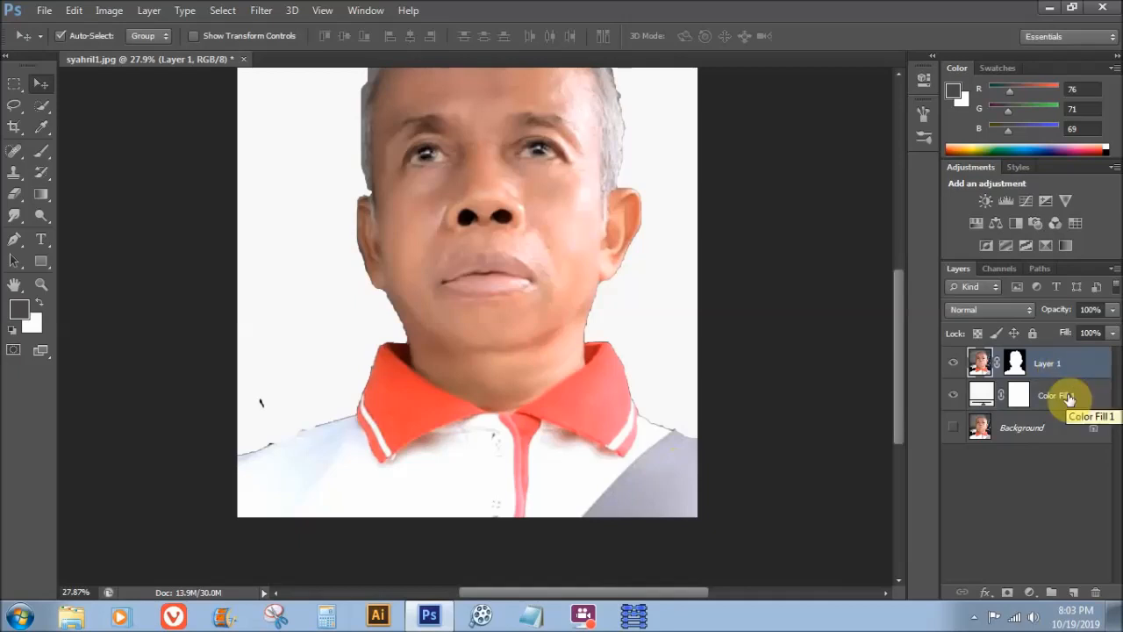
pyautogui.keyDown('shift'); pyautogui.click(1065, 399); pyautogui.keyUp('shift')
pyautogui.rightClick(1068, 358)
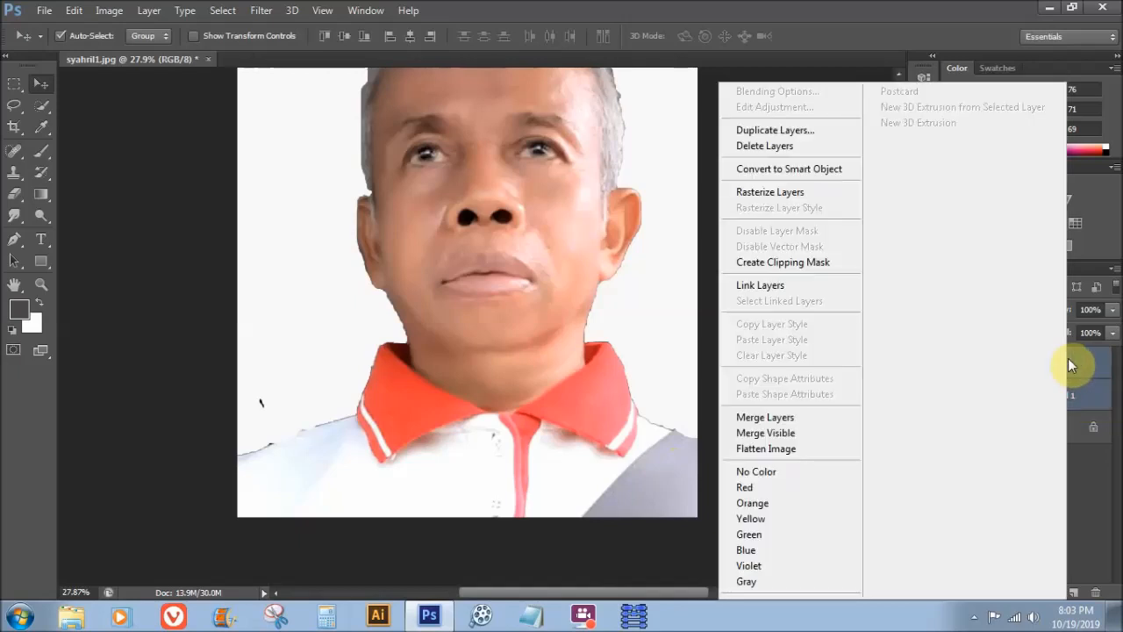
pyautogui.click(813, 419)
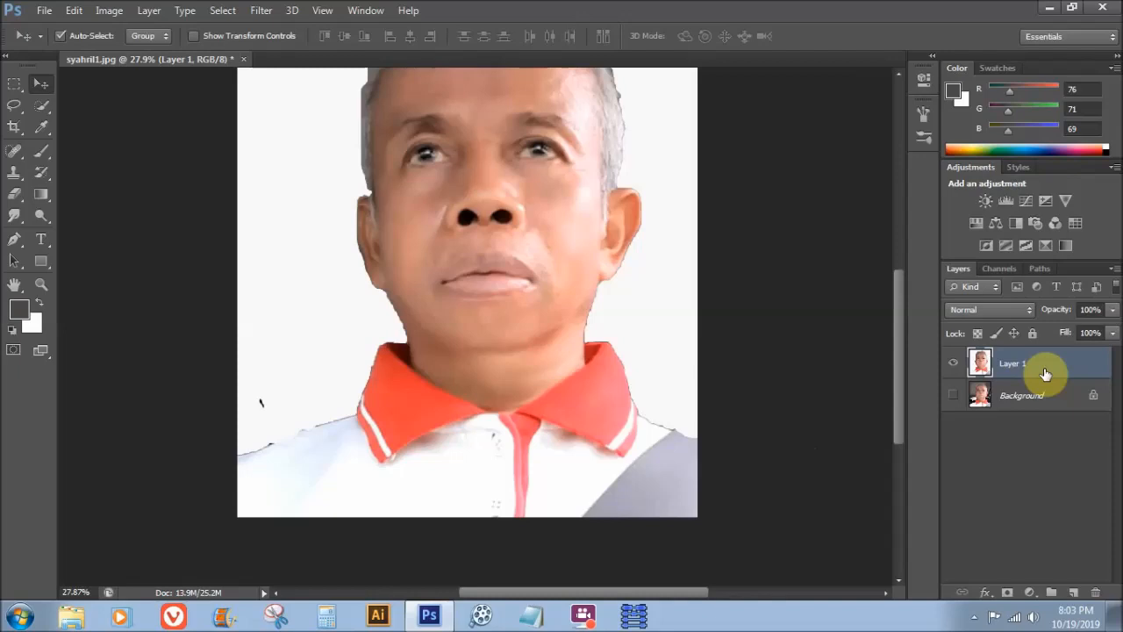
# Step: Duplicate the merged layer and apply Smart Sharpen to the copy with amount 240%, radius 3.0 px and Gaussian Blur removal
pyautogui.hotkey('ctrl', 'j')
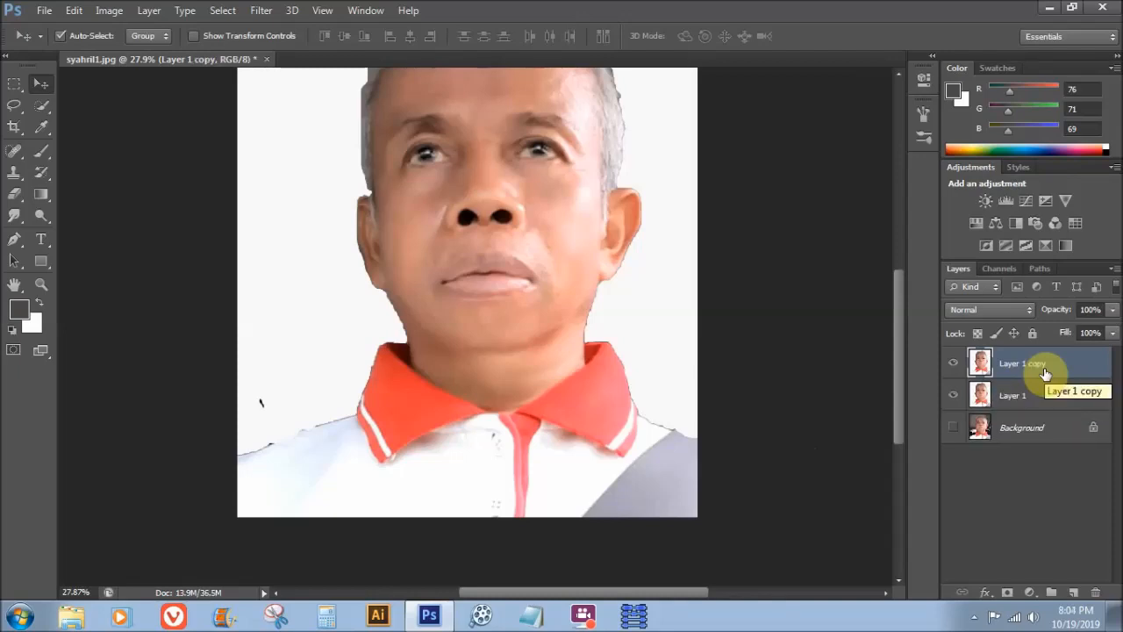
pyautogui.click(262, 9)
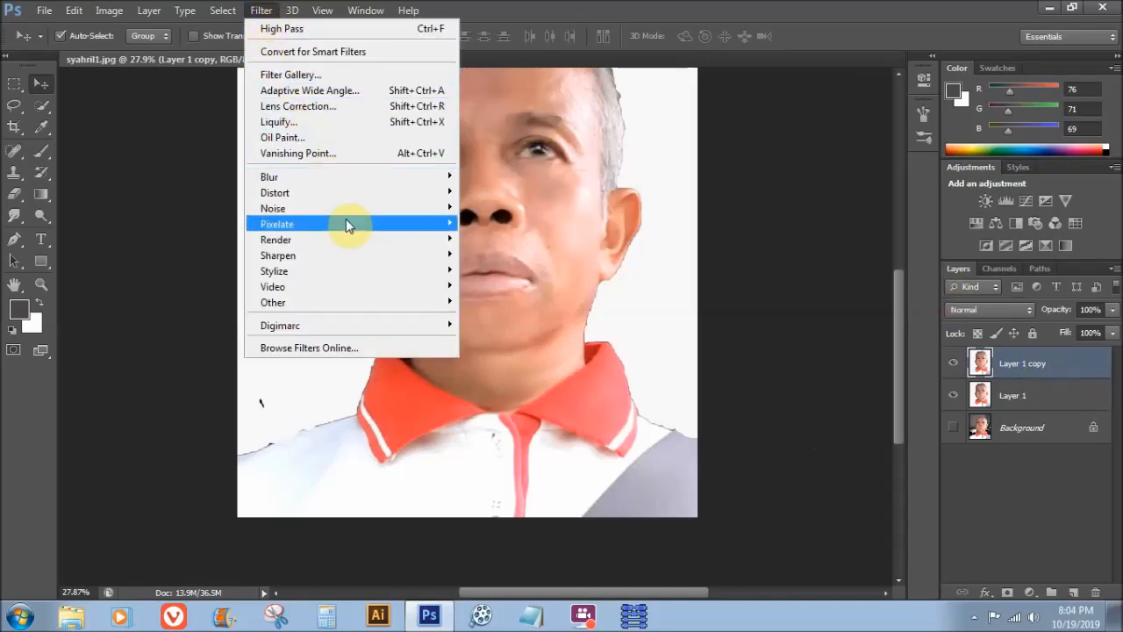
pyautogui.moveTo(394, 255)
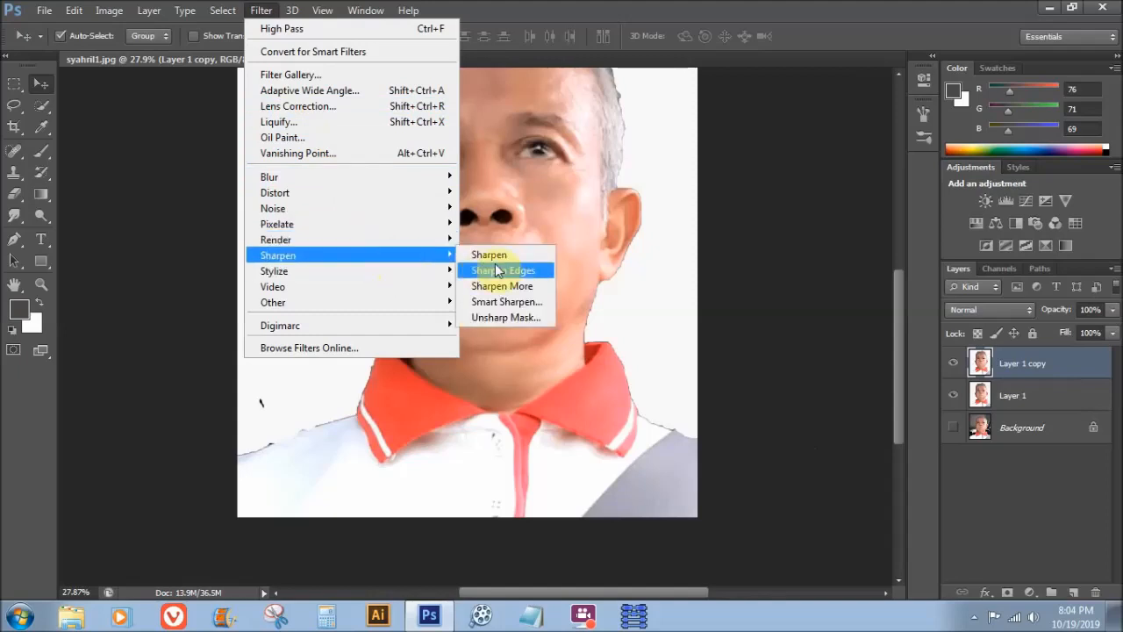
pyautogui.click(527, 303)
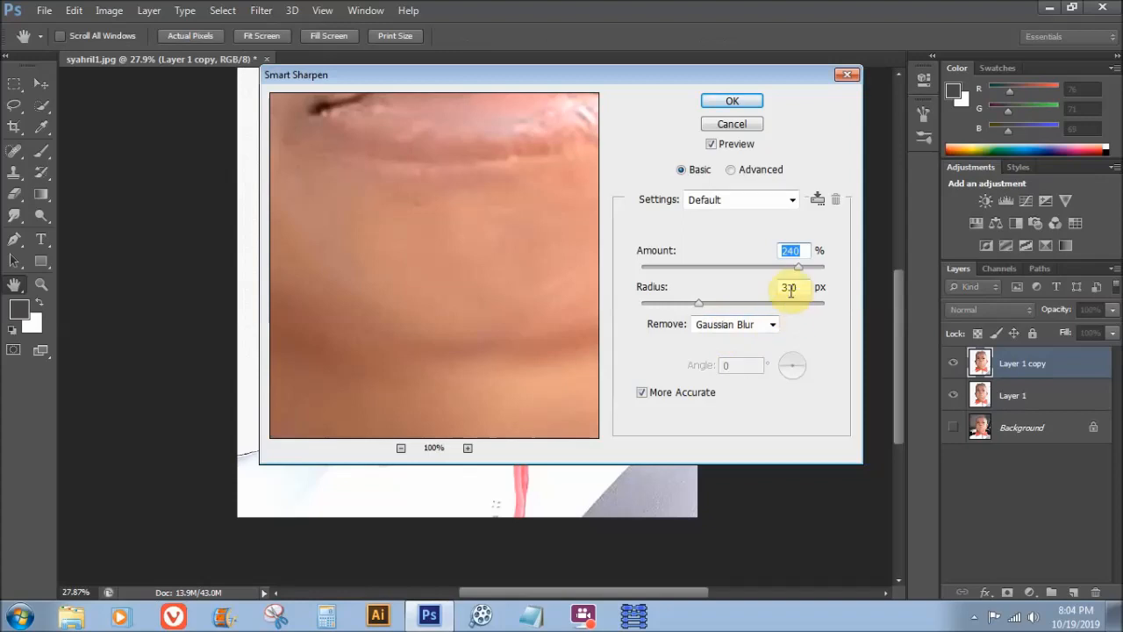
pyautogui.moveTo(797, 267)
pyautogui.mouseDown()
pyautogui.moveTo(776, 272)
pyautogui.moveTo(807, 275)
pyautogui.moveTo(798, 267)
pyautogui.mouseUp()
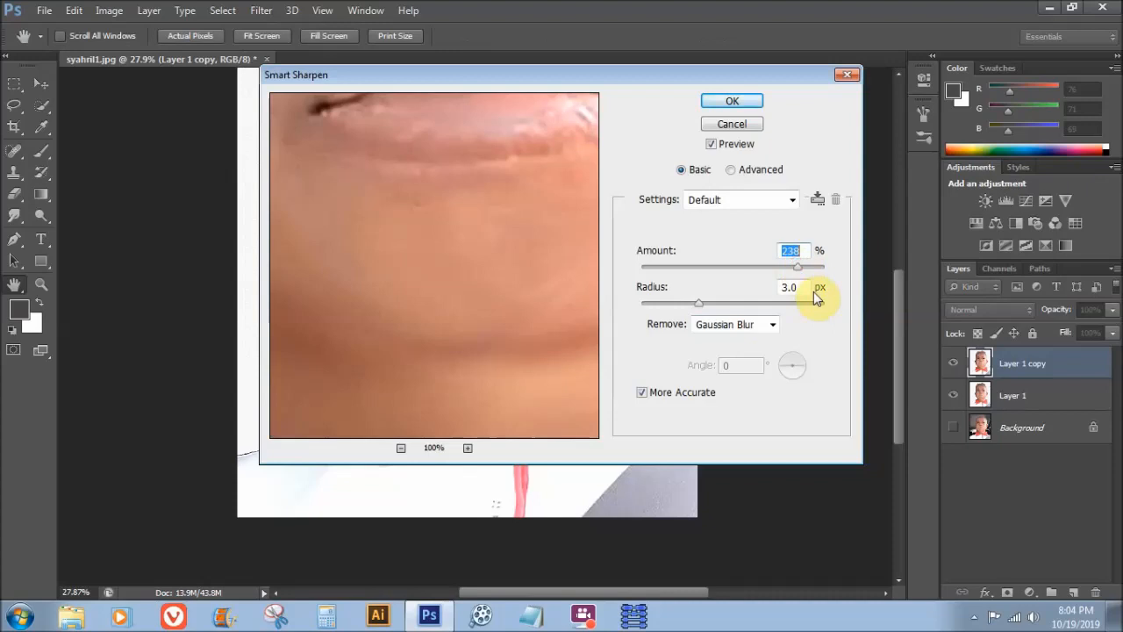
pyautogui.write('240')
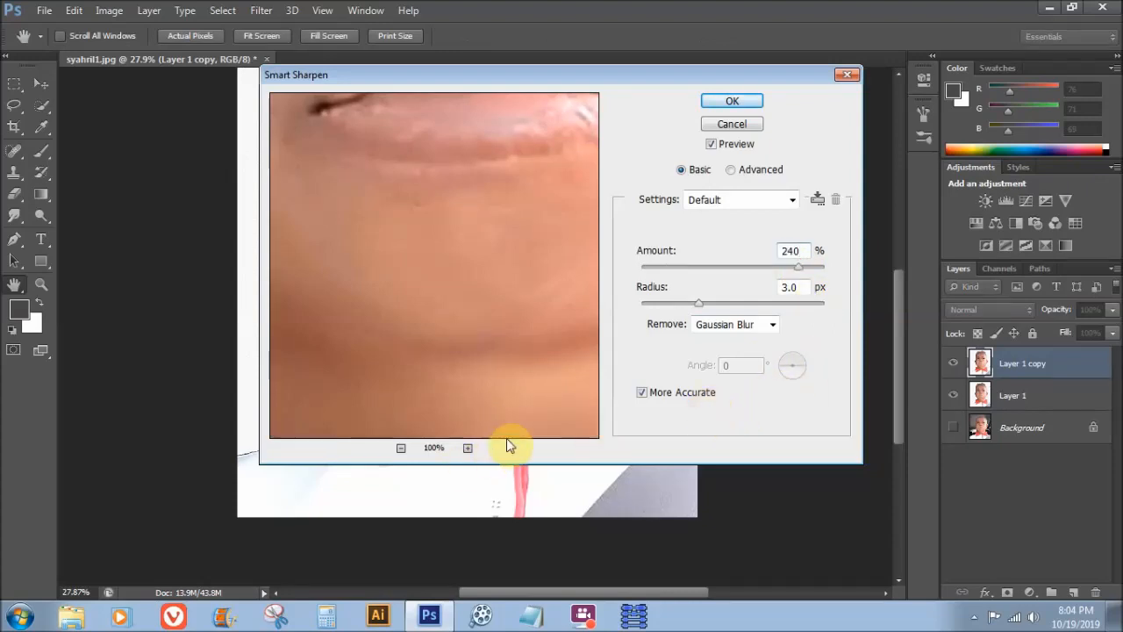
pyautogui.click(728, 100)
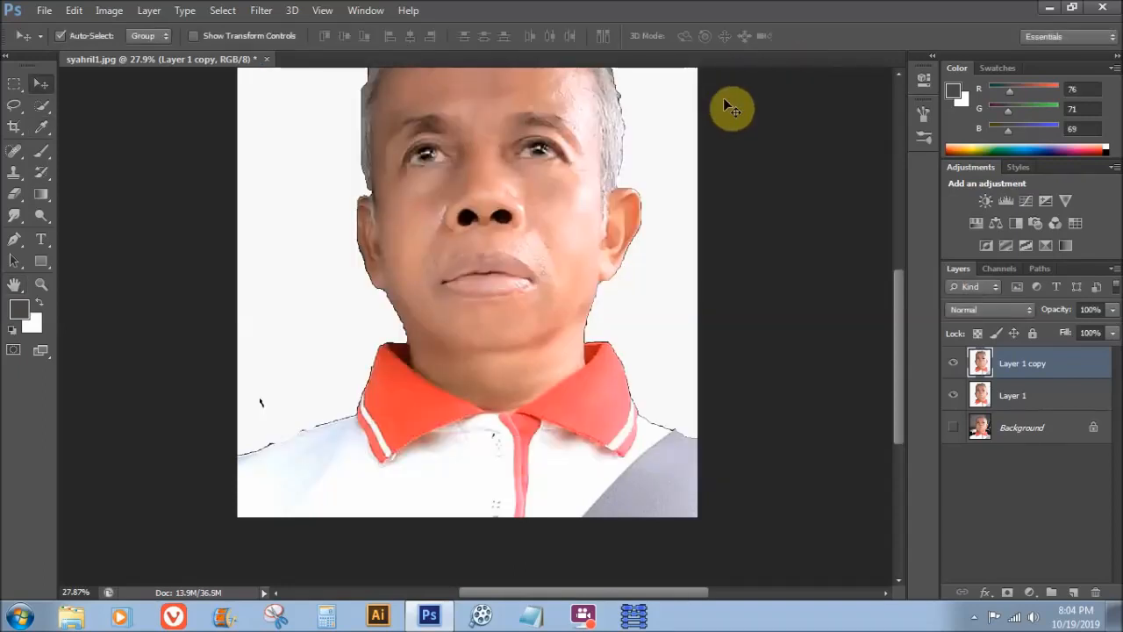
# Step: Apply the Diffuse filter in Anisotropic mode to Layer 1 copy, previewing the whole portrait at 8%
pyautogui.scroll(2, 654, 189)
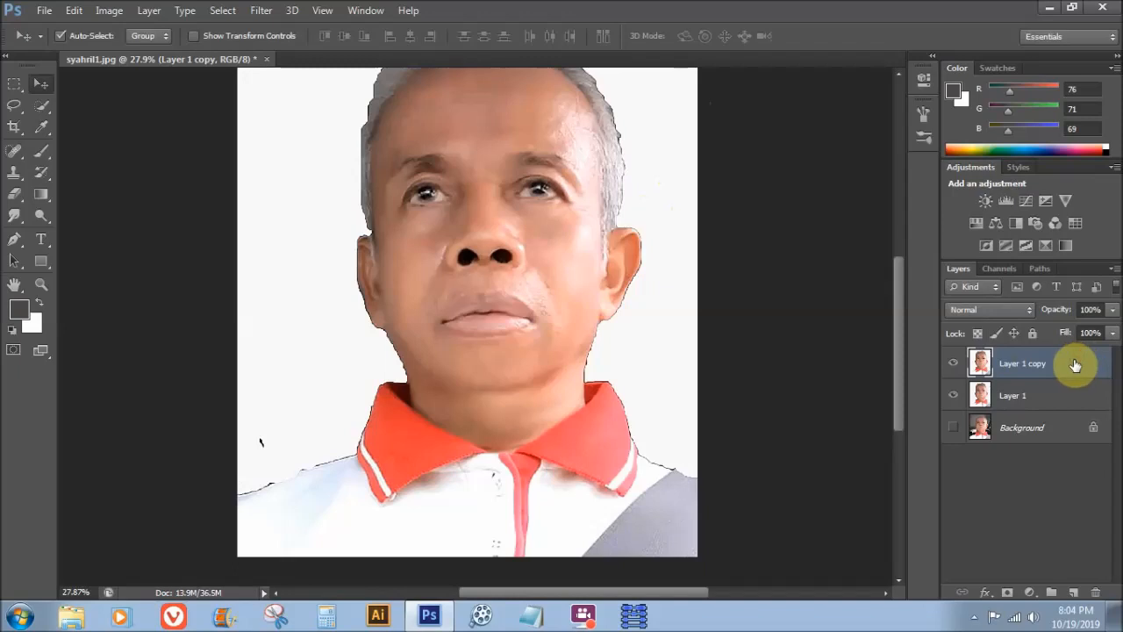
pyautogui.click(261, 11)
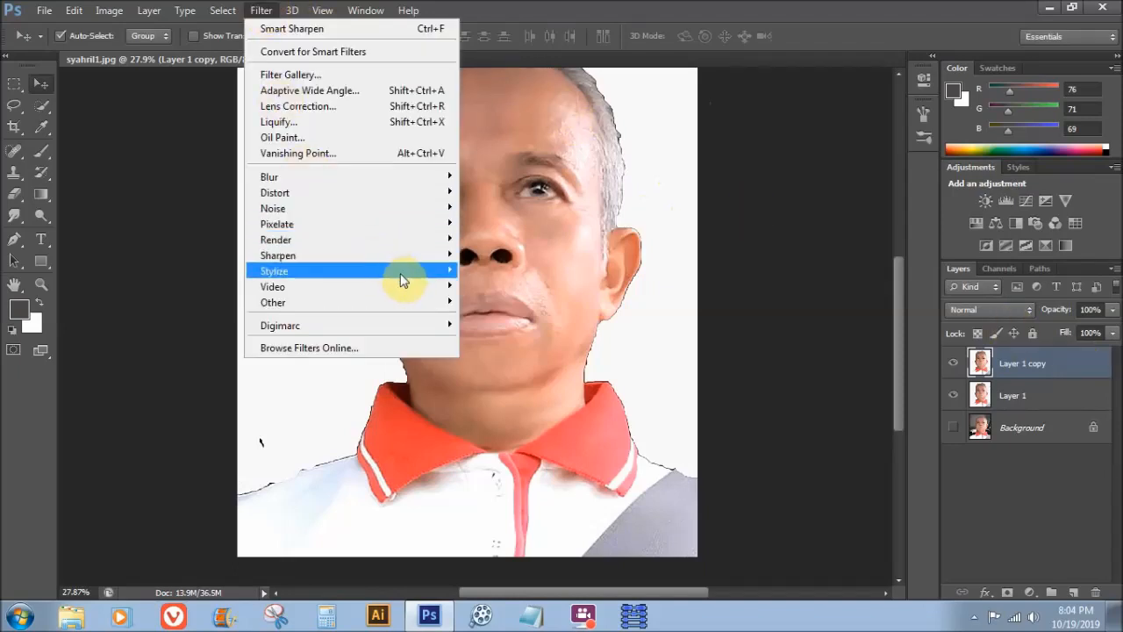
pyautogui.moveTo(400, 279)
pyautogui.click(497, 270)
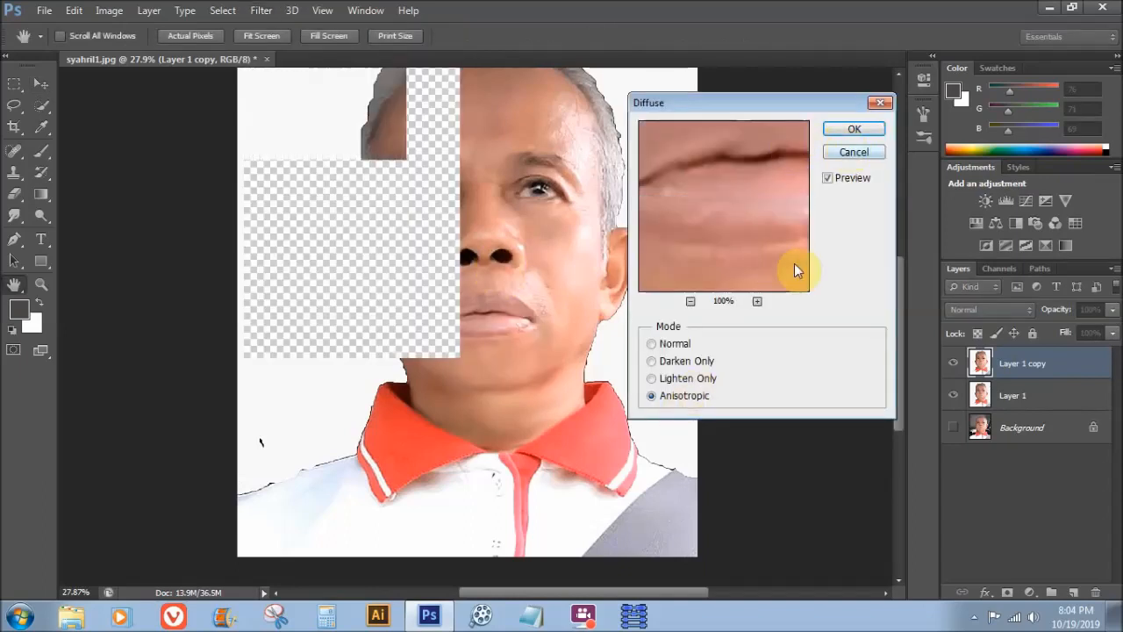
pyautogui.click(690, 301)
pyautogui.click(690, 301)
pyautogui.click(691, 302)
pyautogui.click(690, 302)
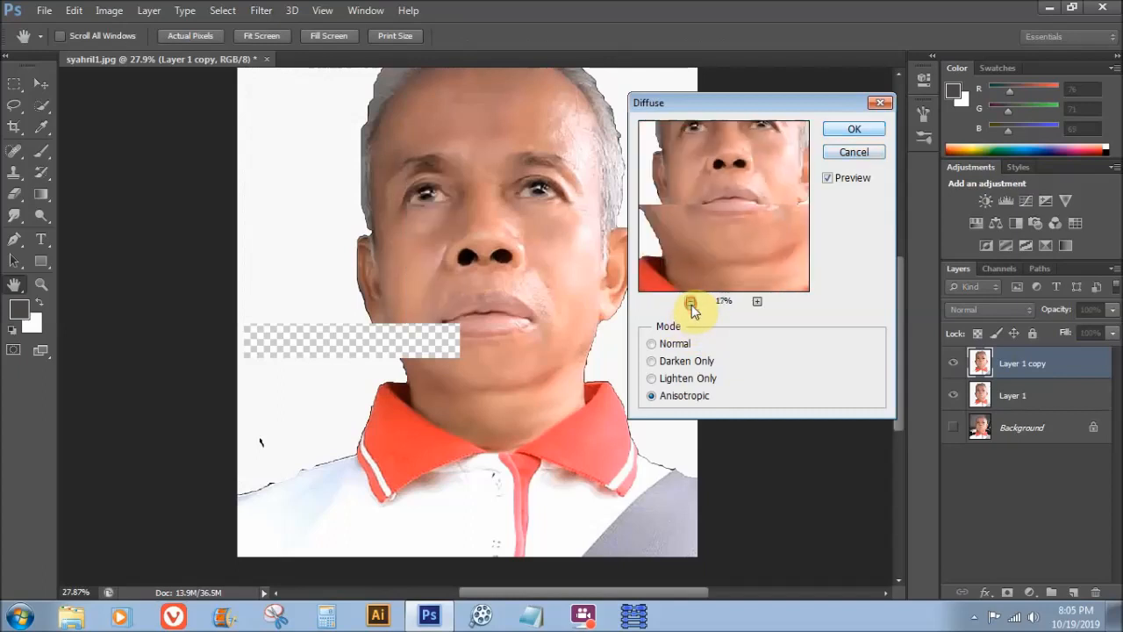
pyautogui.click(690, 302)
pyautogui.click(691, 302)
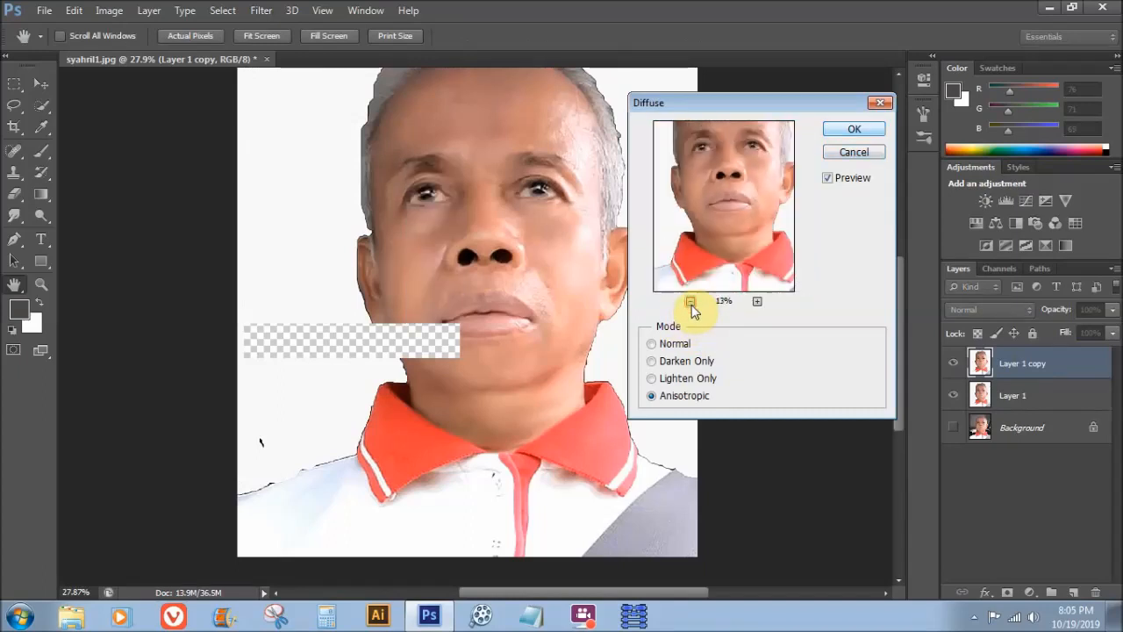
pyautogui.click(691, 302)
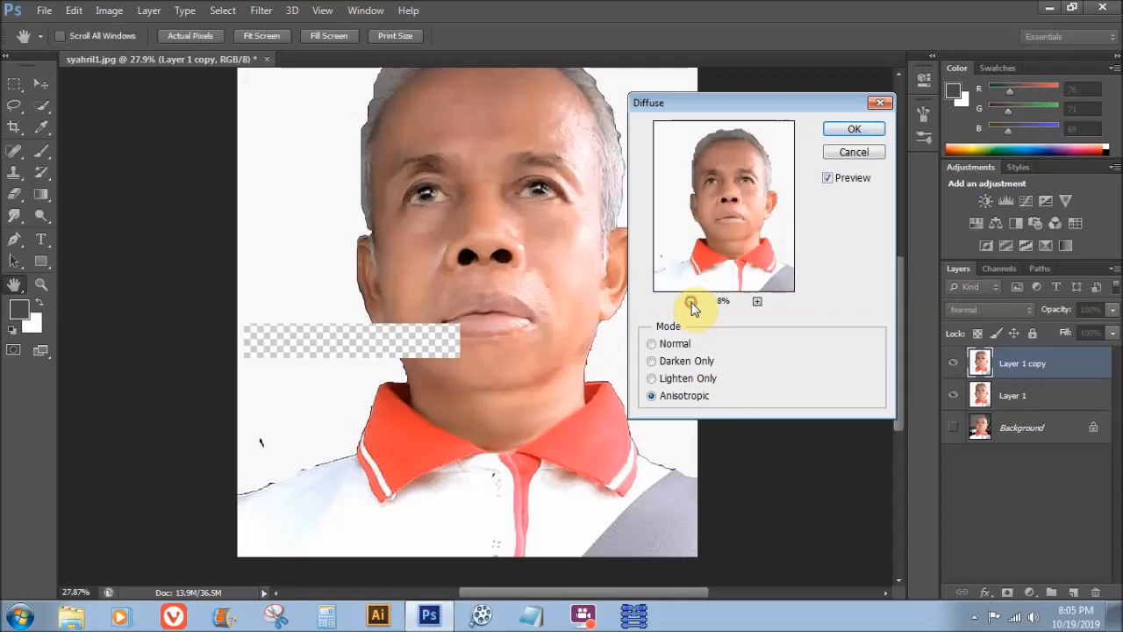
pyautogui.click(868, 129)
pyautogui.press('v')
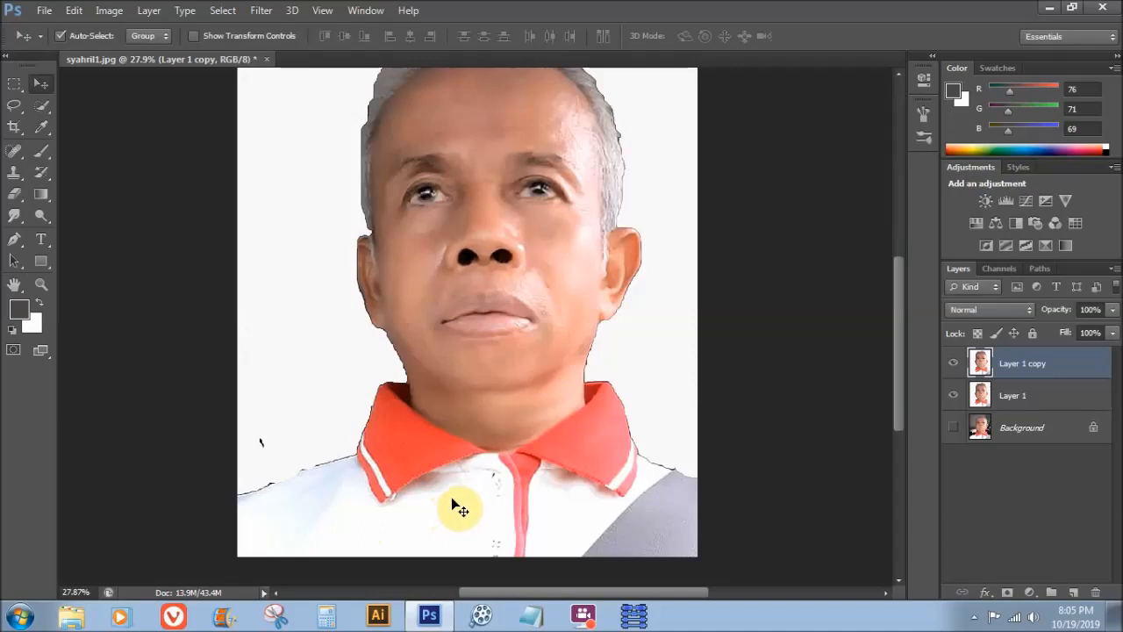
# Step: Reapply the same Diffuse filter to Layer 1 copy several more times to smooth the portrait further
pyautogui.click(264, 15)
pyautogui.click(283, 32)
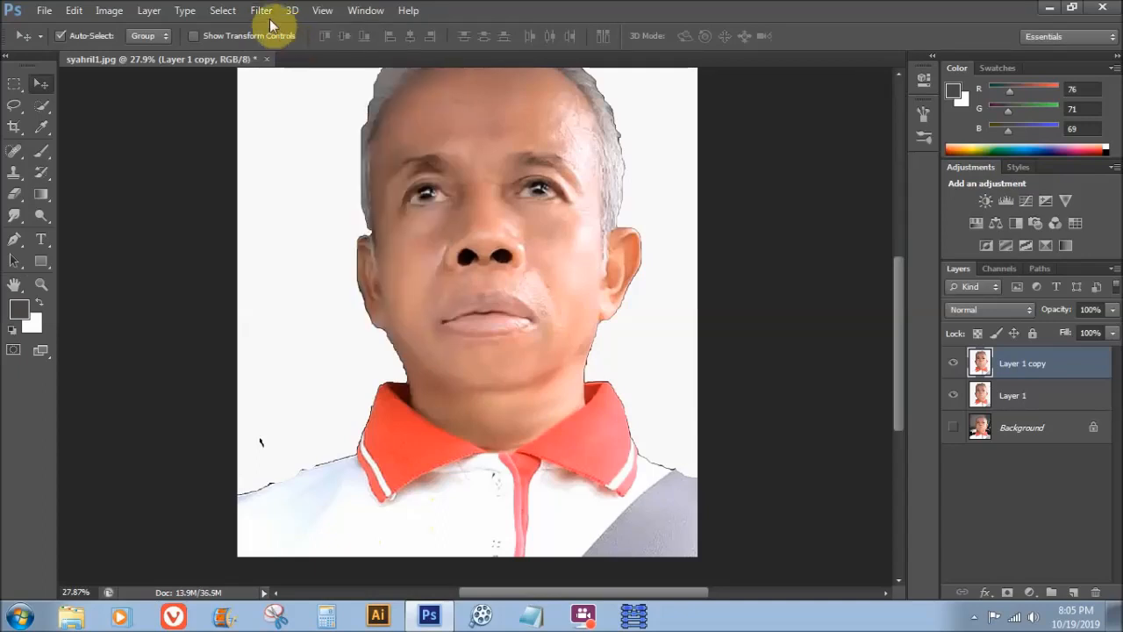
pyautogui.click(264, 13)
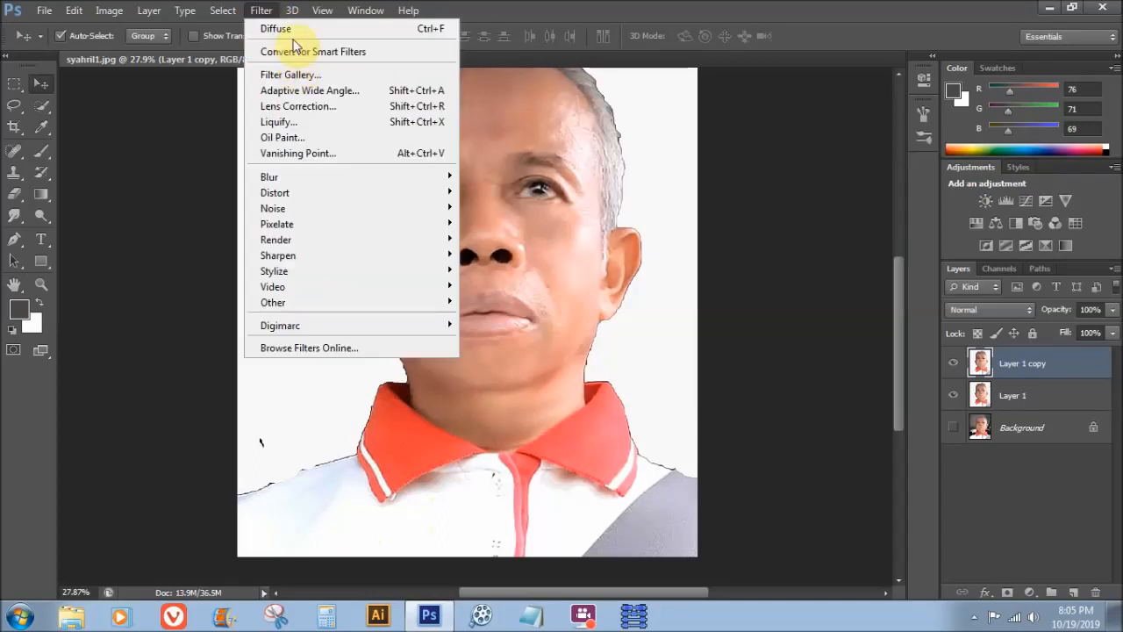
pyautogui.click(290, 29)
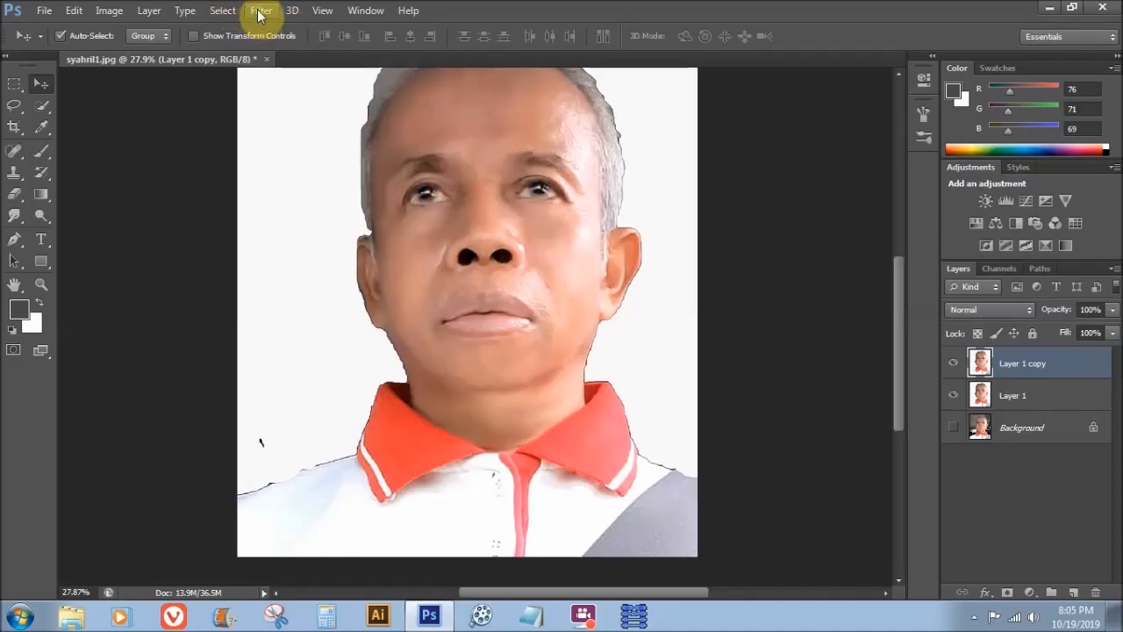
pyautogui.click(260, 13)
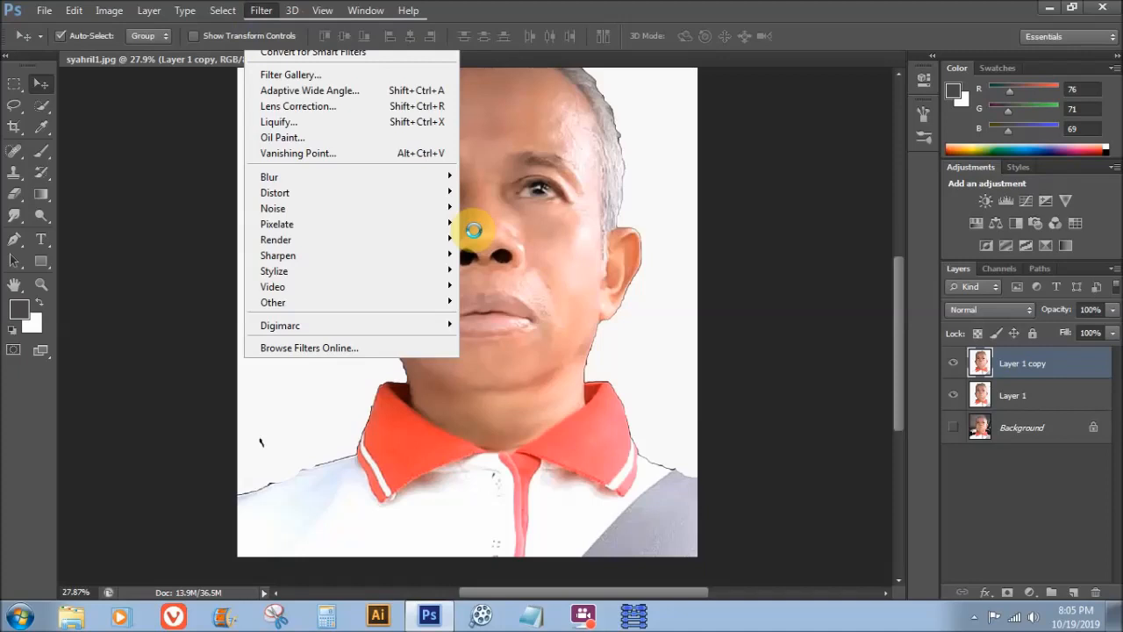
pyautogui.click(473, 230)
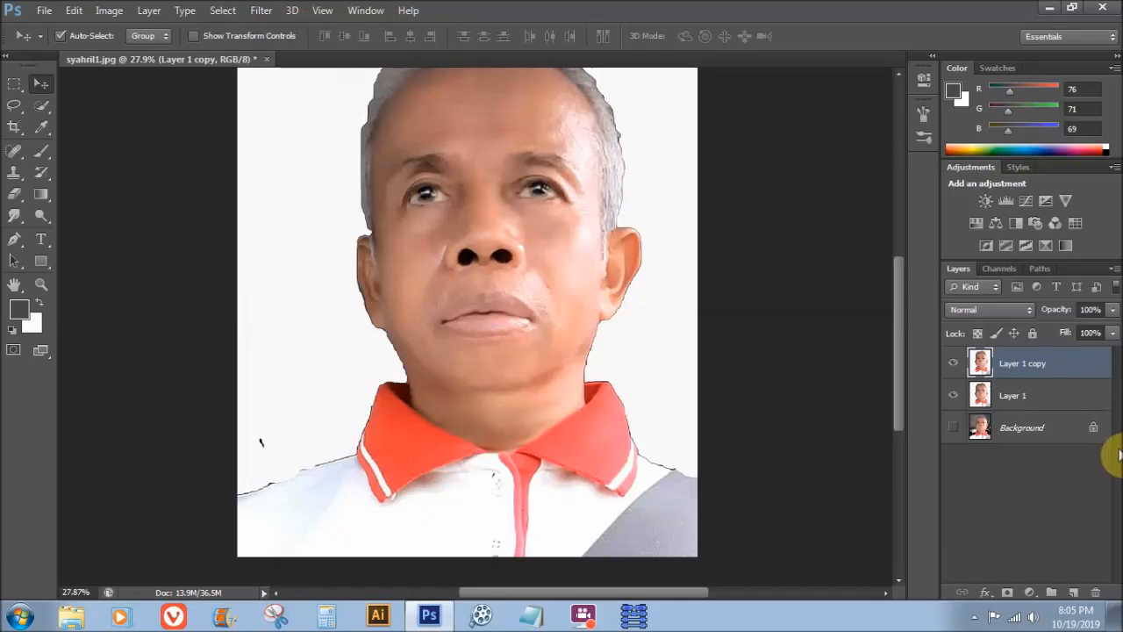
# Step: Sharpen the diffused Layer 1 copy with Smart Sharpen at amount 240%, radius 3.0 px and Gaussian Blur removal
pyautogui.click(263, 11)
pyautogui.moveTo(359, 261)
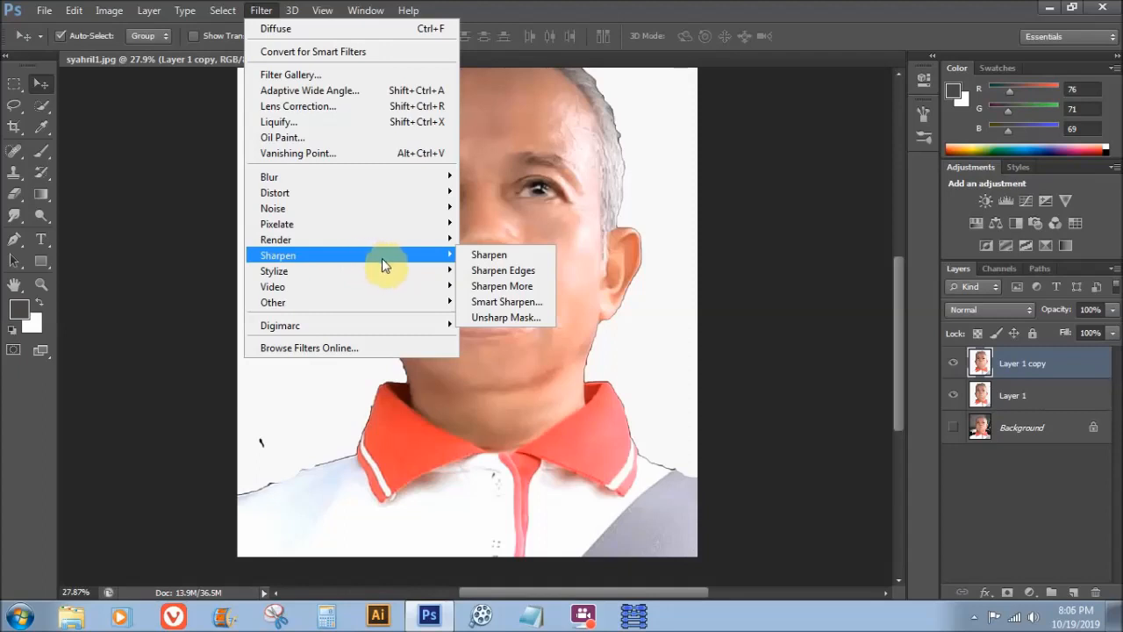
pyautogui.click(530, 302)
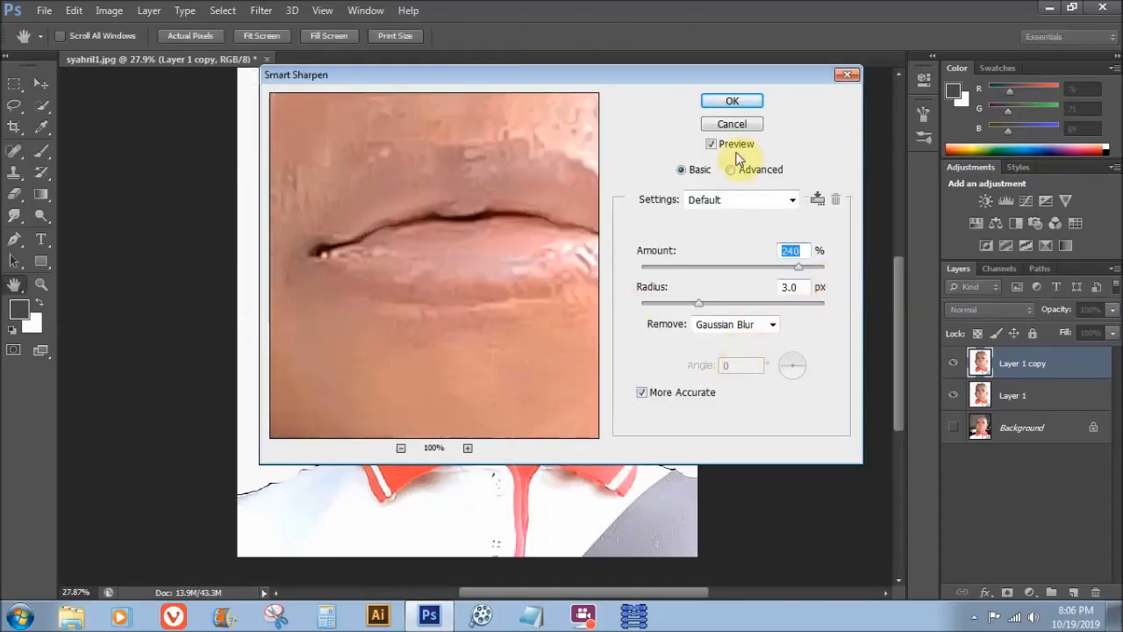
pyautogui.click(729, 101)
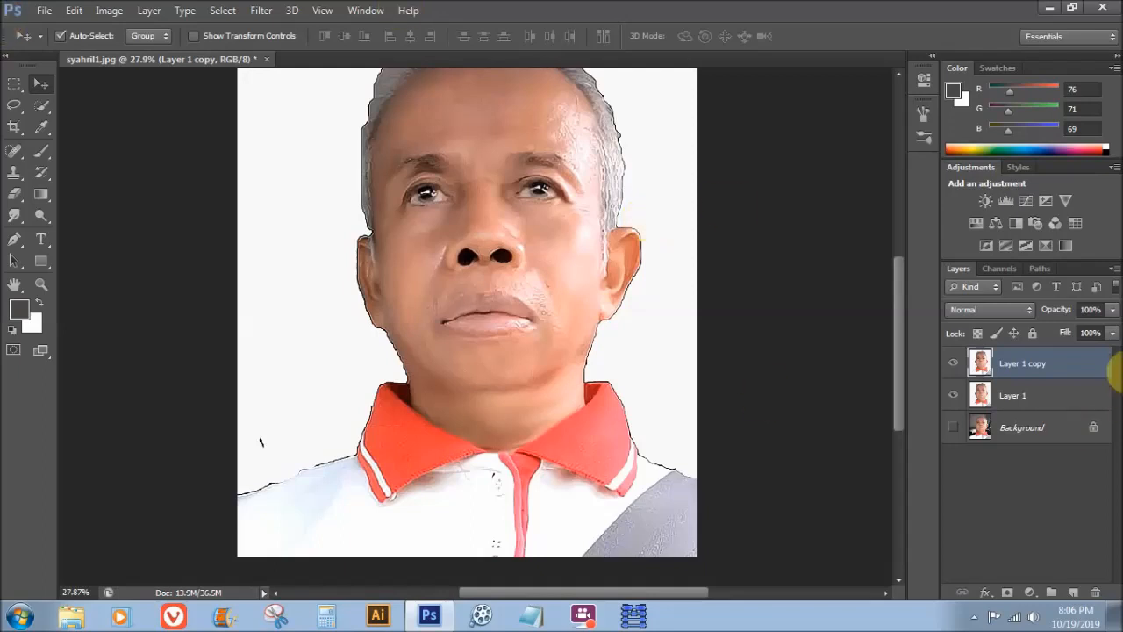
# Step: Convert Layer 1 copy to a smart object and duplicate it twice
pyautogui.rightClick(1062, 365)
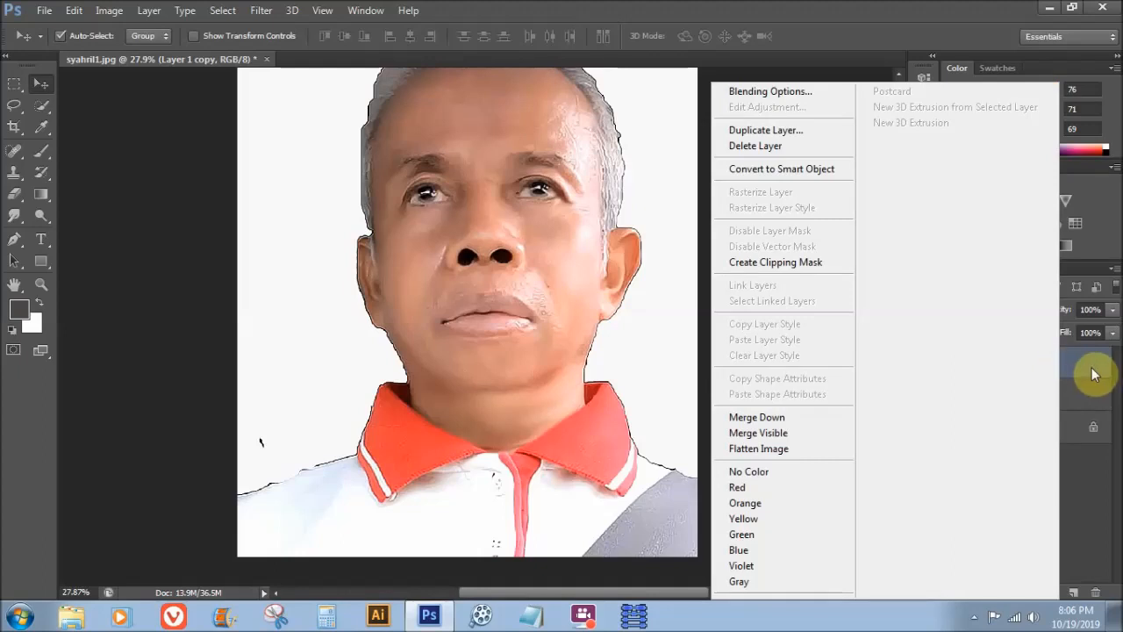
pyautogui.click(828, 167)
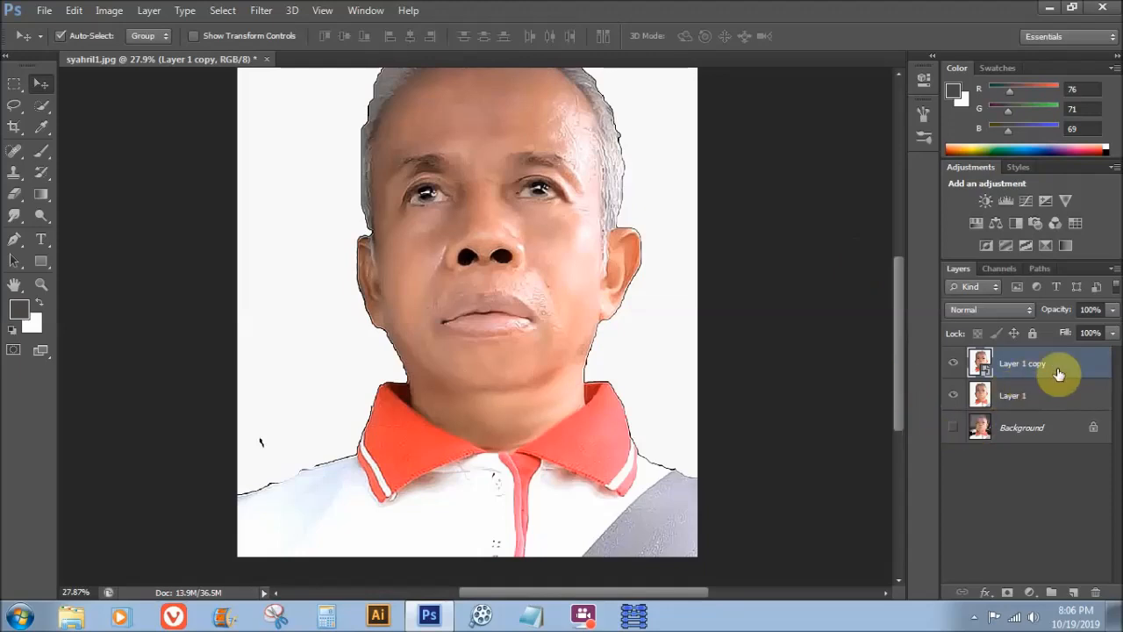
pyautogui.hotkey('ctrl', 'j')
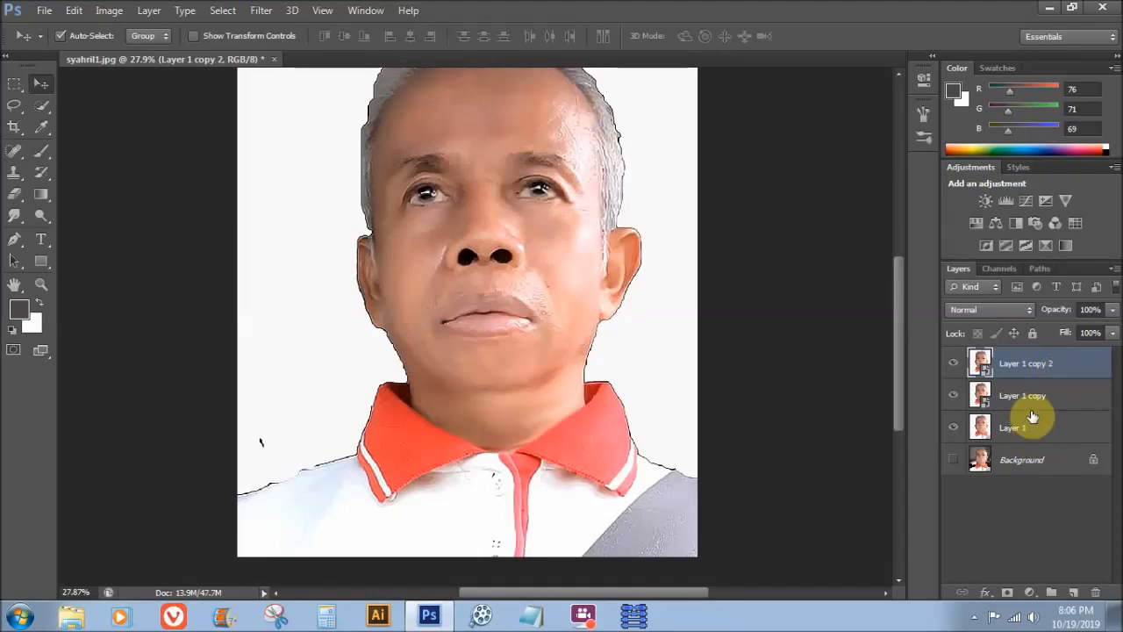
pyautogui.hotkey('ctrl', 'j')
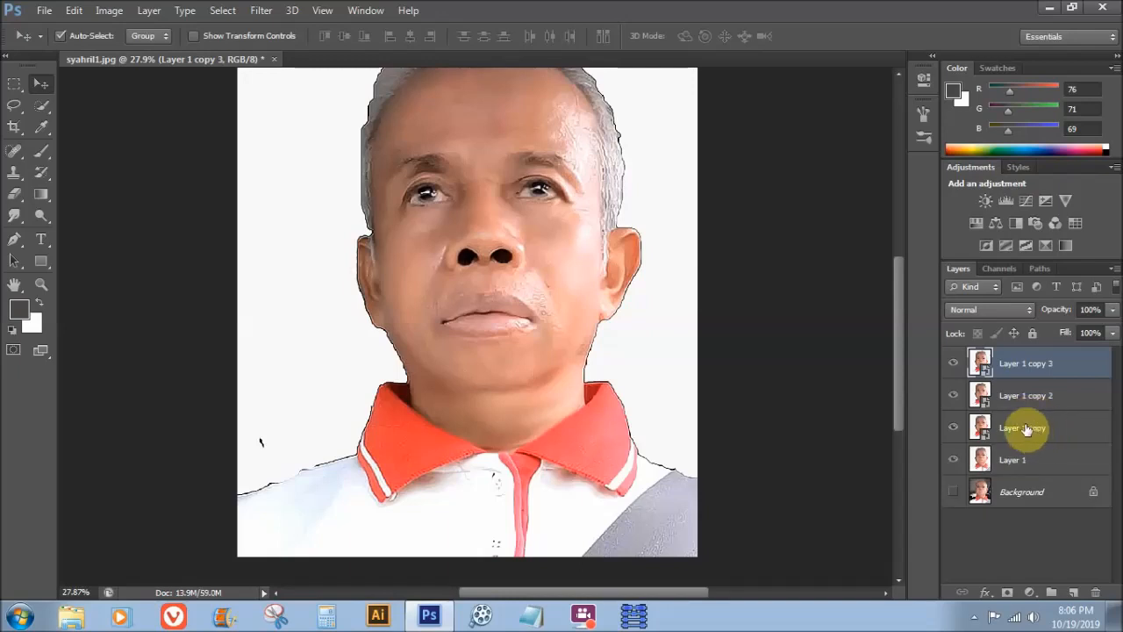
# Step: Rename the three smart object layers, from the lowest to the topmost, as Layer D, Layer C and Layer A
pyautogui.doubleClick(1027, 428)
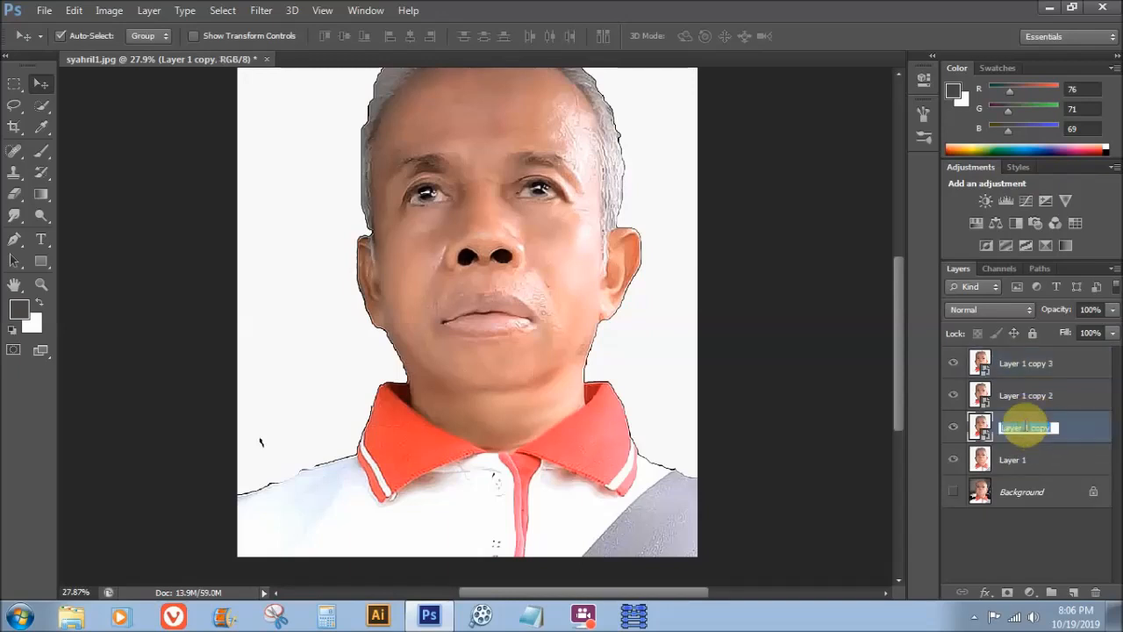
pyautogui.write('Ly')
pyautogui.press('BackSpace')
pyautogui.write('ayer 2')
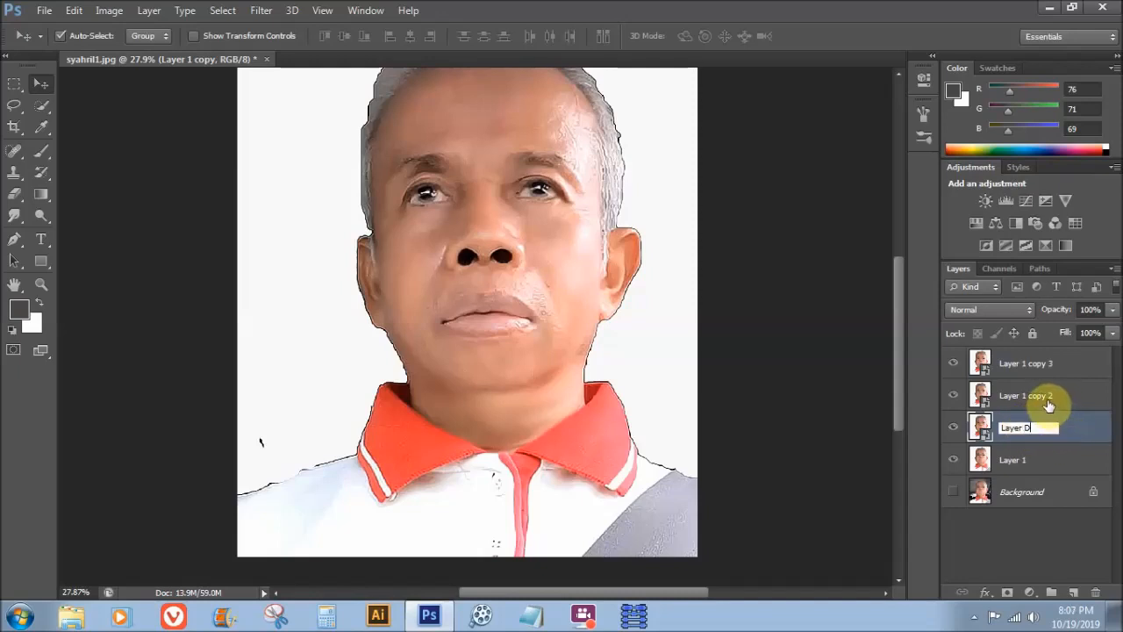
pyautogui.click(1017, 396)
pyautogui.doubleClick(1022, 397)
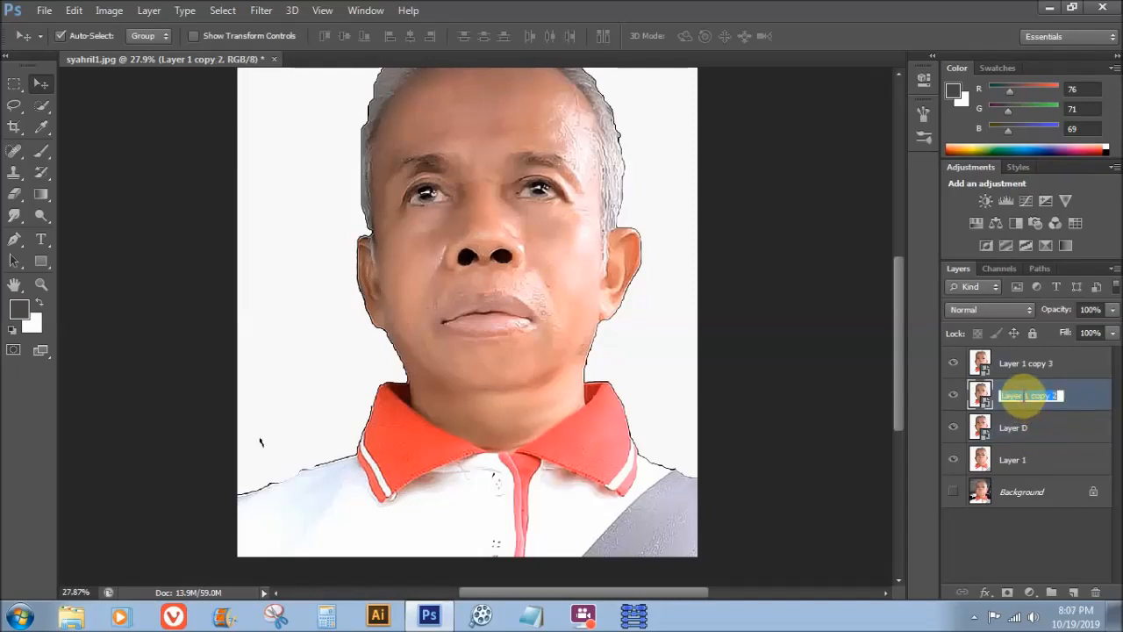
pyautogui.write('Layer C')
pyautogui.doubleClick(1033, 365)
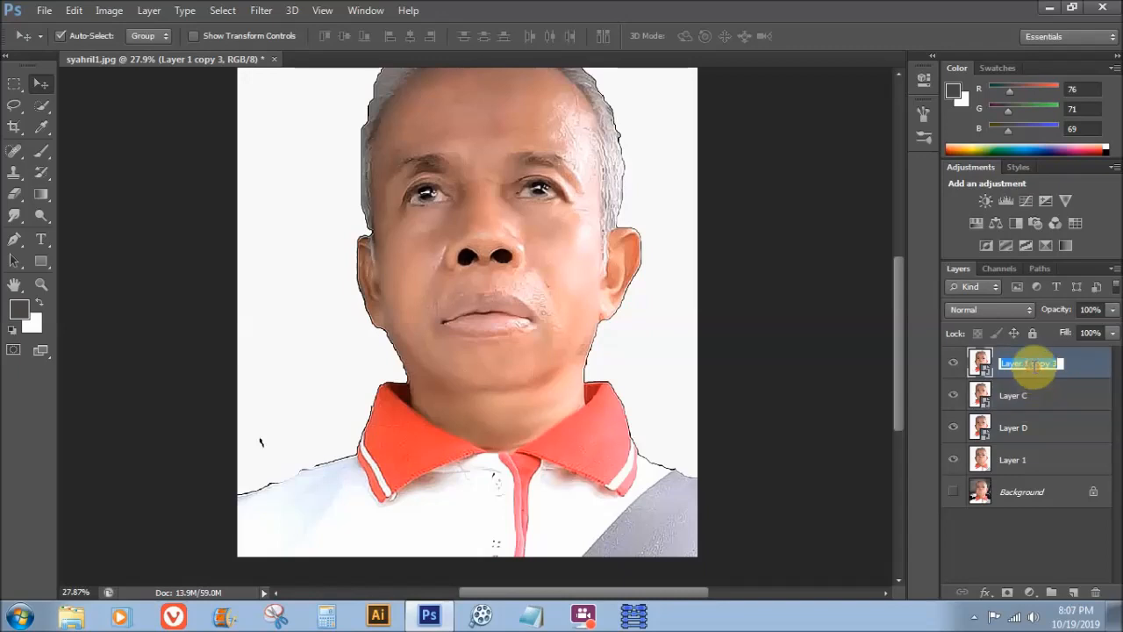
pyautogui.write('La')
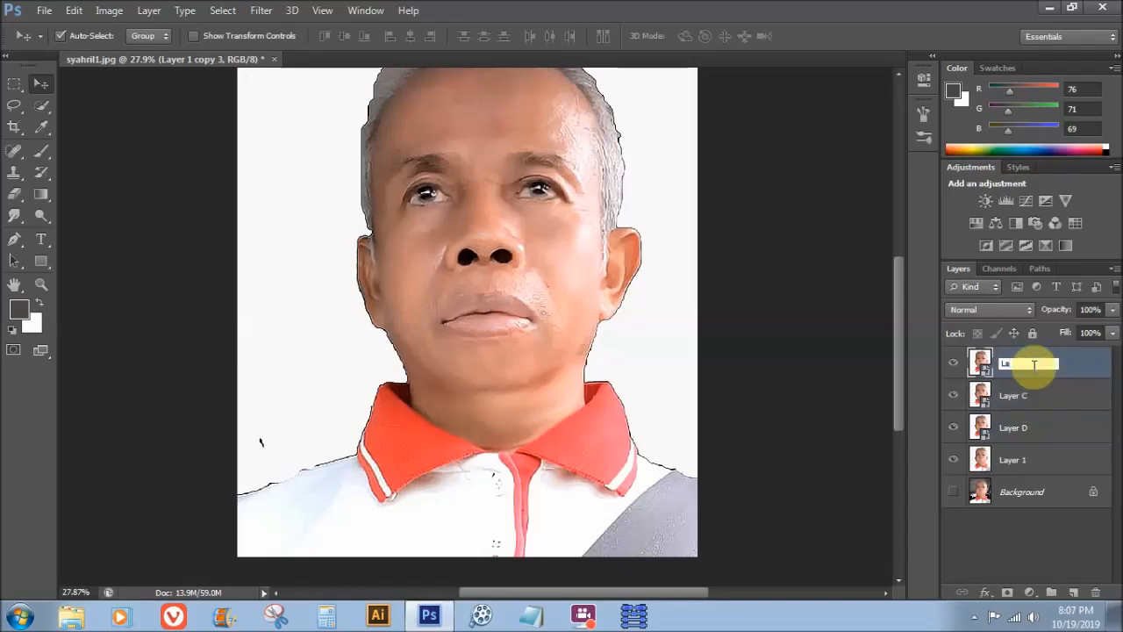
pyautogui.write('yer A')
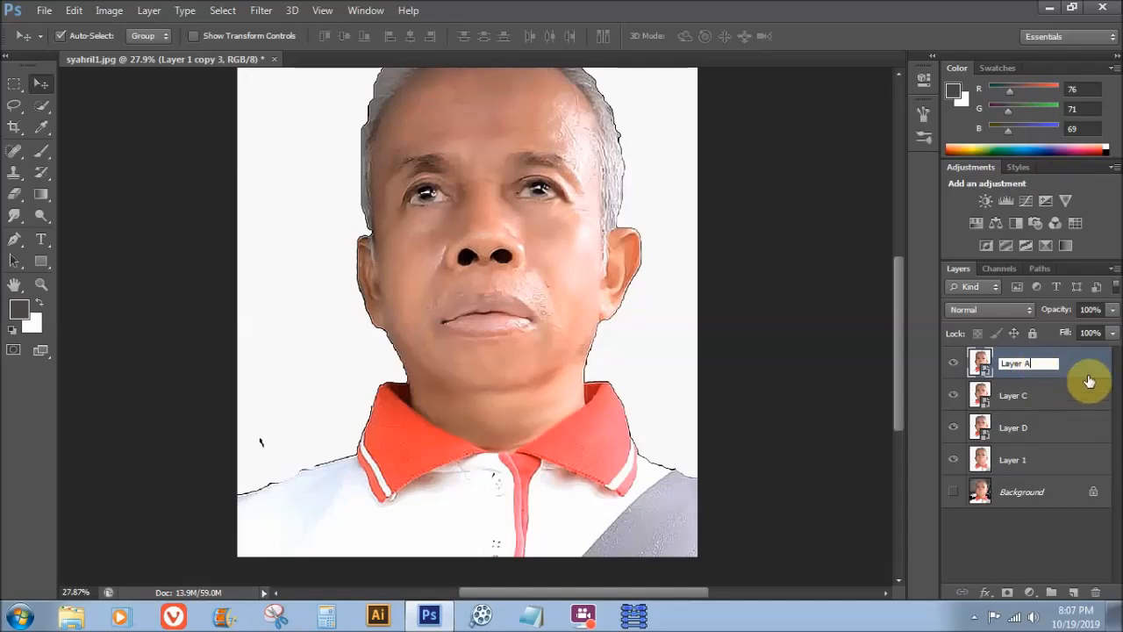
pyautogui.press('Return')
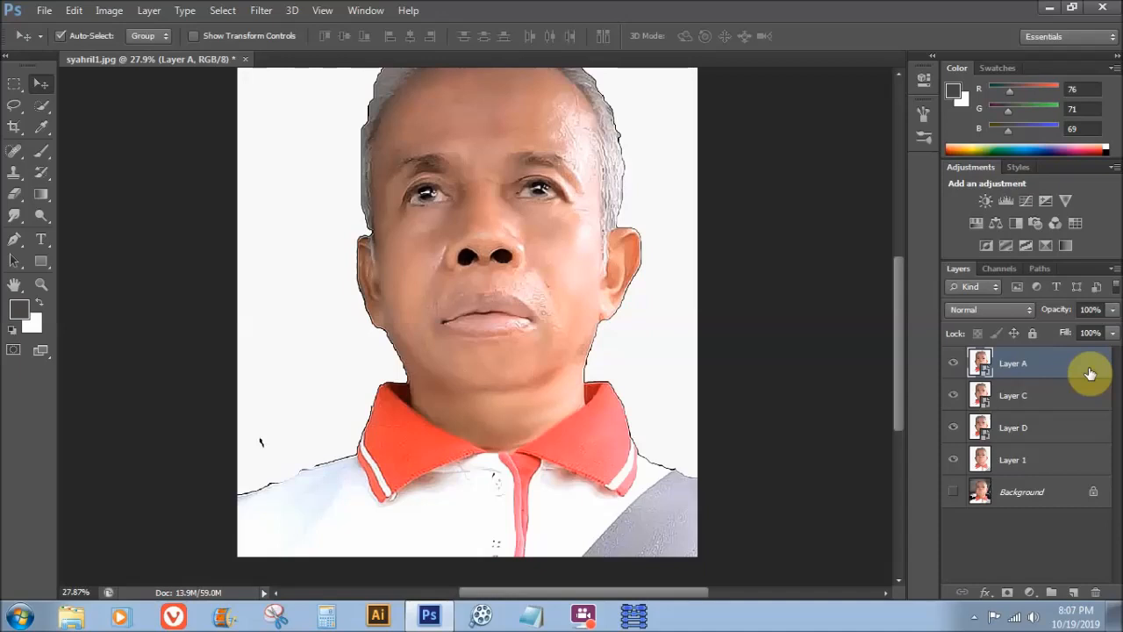
# Step: Make Layer D the active layer and hide Layer C and Layer A above it
pyautogui.click(1039, 432)
pyautogui.click(954, 395)
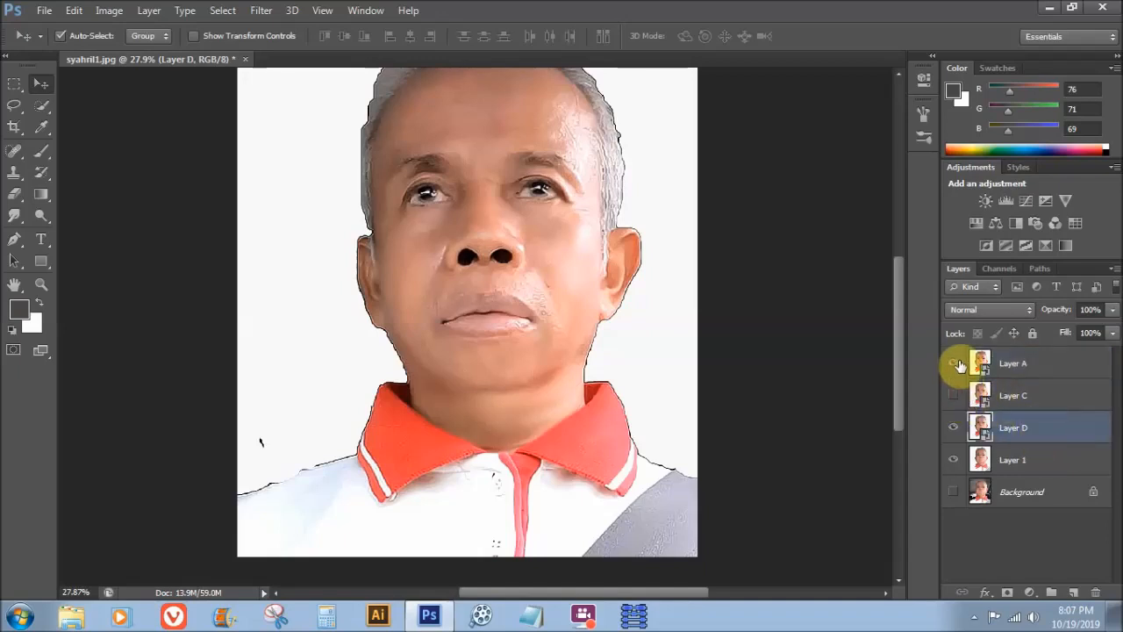
pyautogui.click(954, 364)
# Step: Apply the Cutout filter to Layer D with 8 levels, edge simplicity 5 and edge fidelity 1
pyautogui.click(262, 11)
pyautogui.click(306, 77)
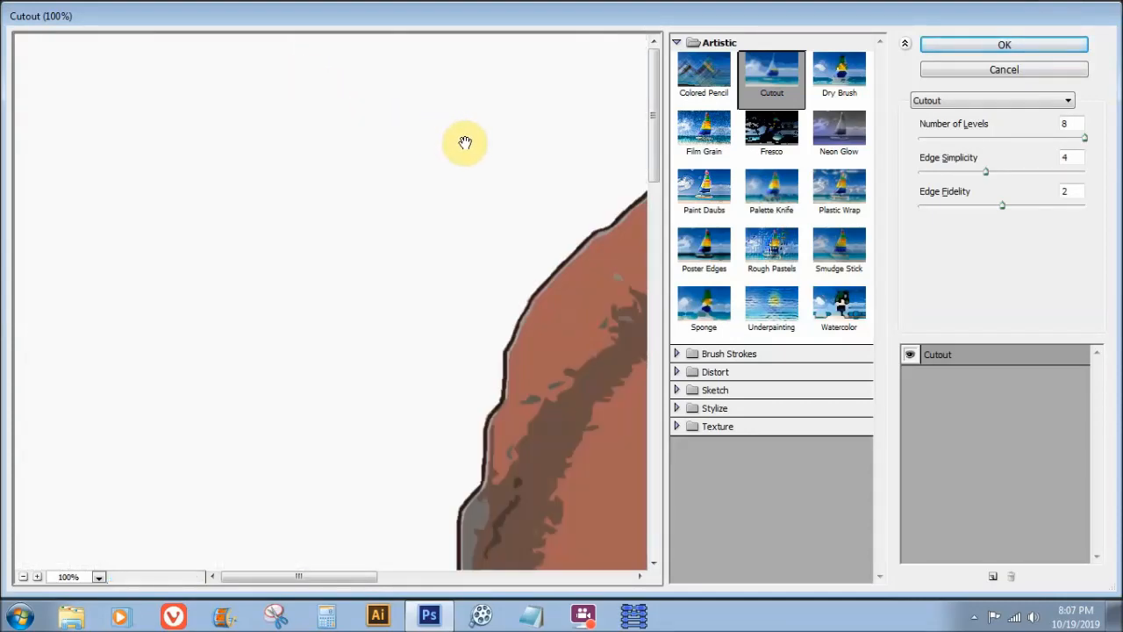
pyautogui.click(23, 576)
pyautogui.click(22, 577)
pyautogui.click(23, 577)
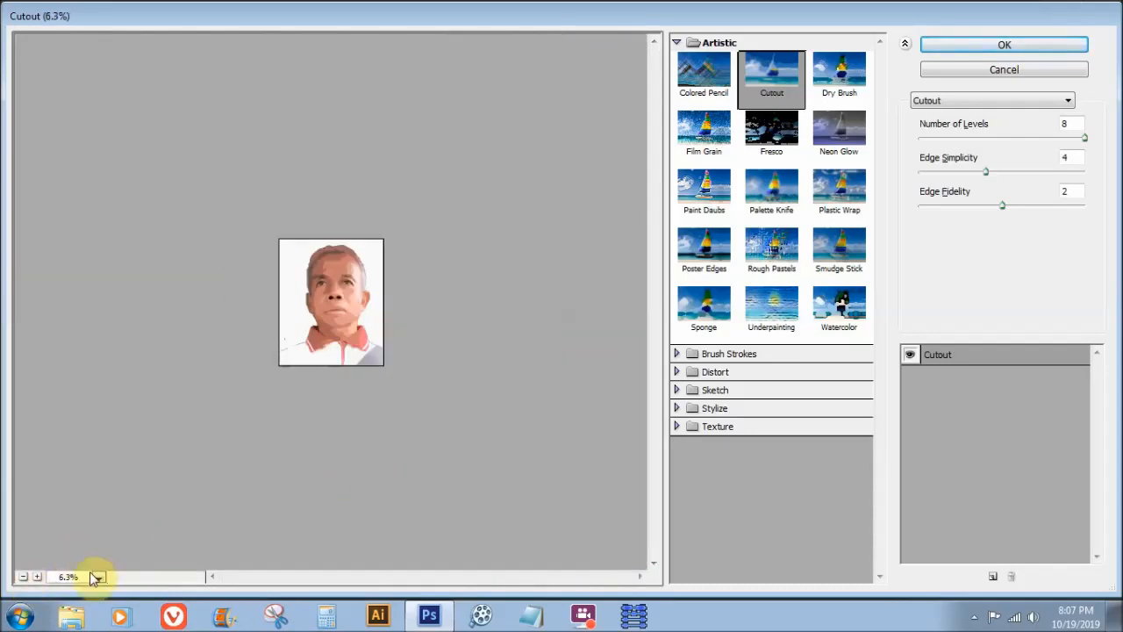
pyautogui.click(37, 576)
pyautogui.click(37, 577)
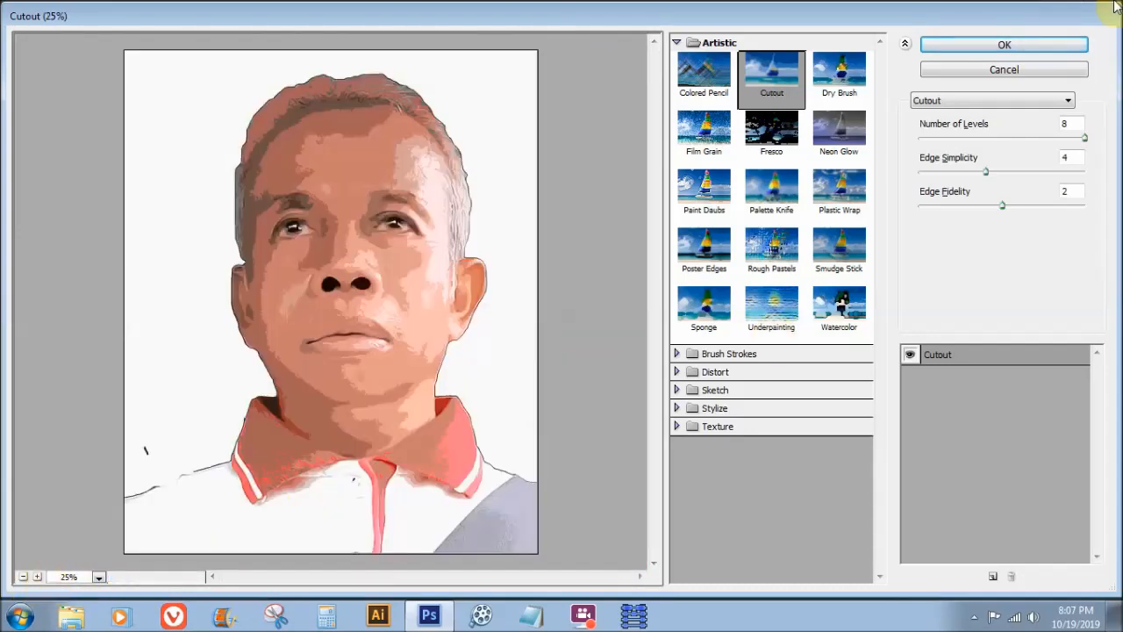
pyautogui.click(1070, 157)
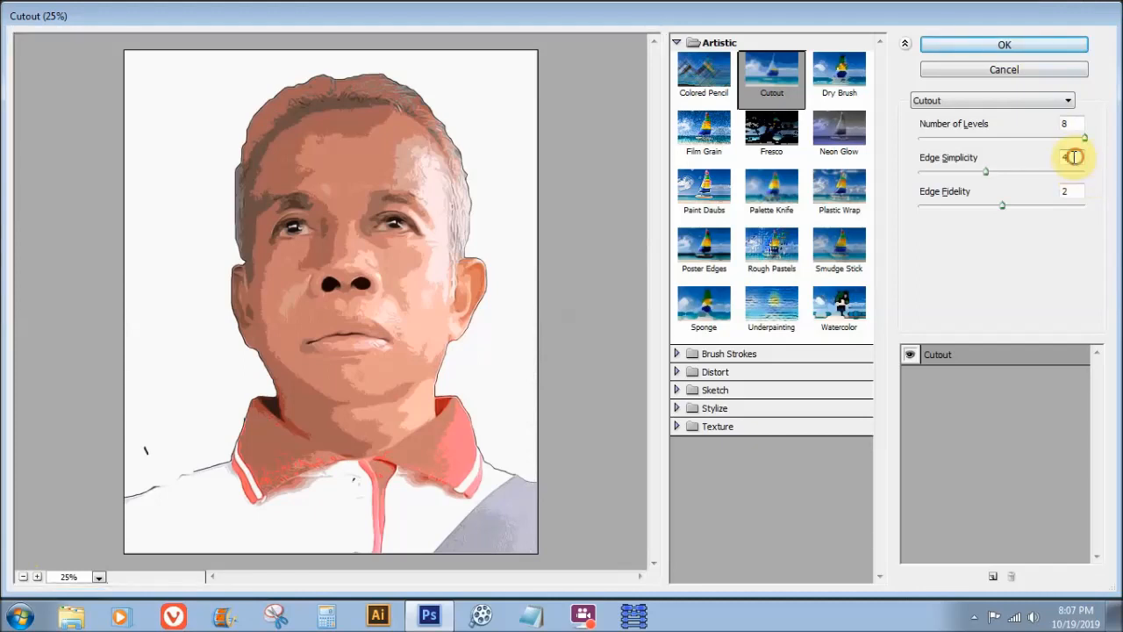
pyautogui.write('5')
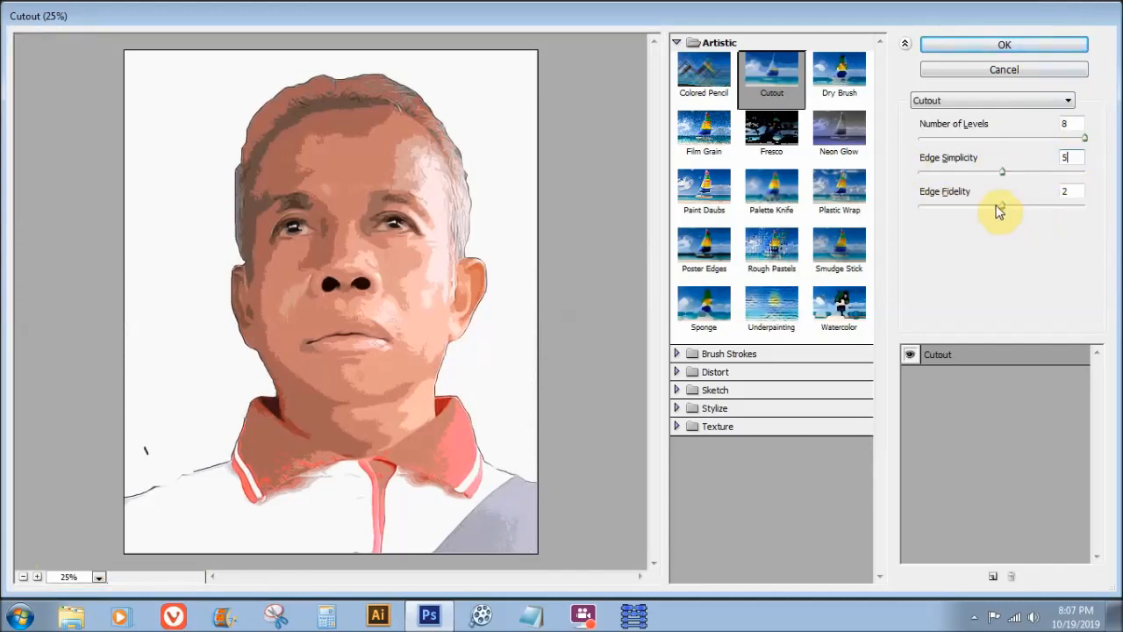
pyautogui.moveTo(1002, 205); pyautogui.dragTo(951, 211)
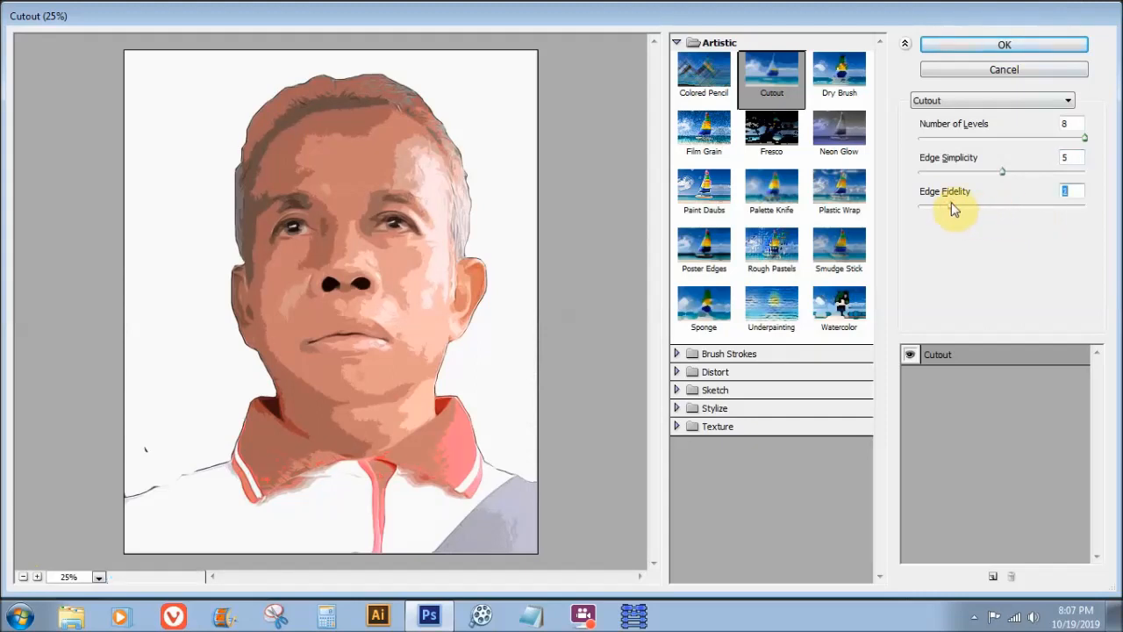
pyautogui.click(1036, 47)
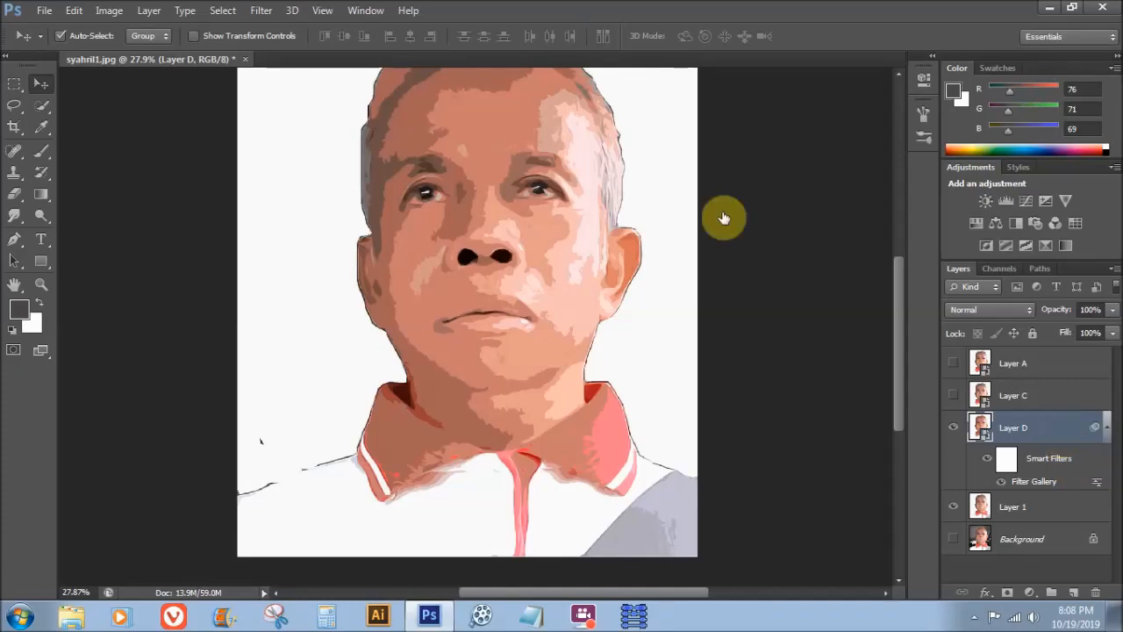
# Step: Sharpen Layer D with Unsharp Mask at amount 150%, radius 2.0 pixels and threshold 0 levels
pyautogui.click(262, 11)
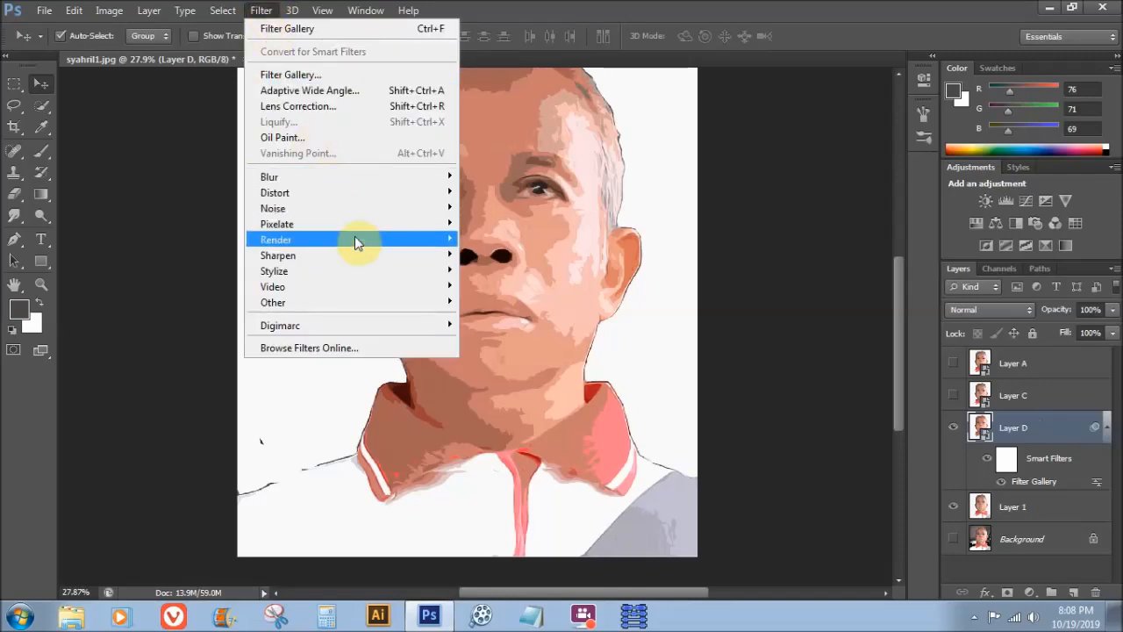
pyautogui.moveTo(367, 254)
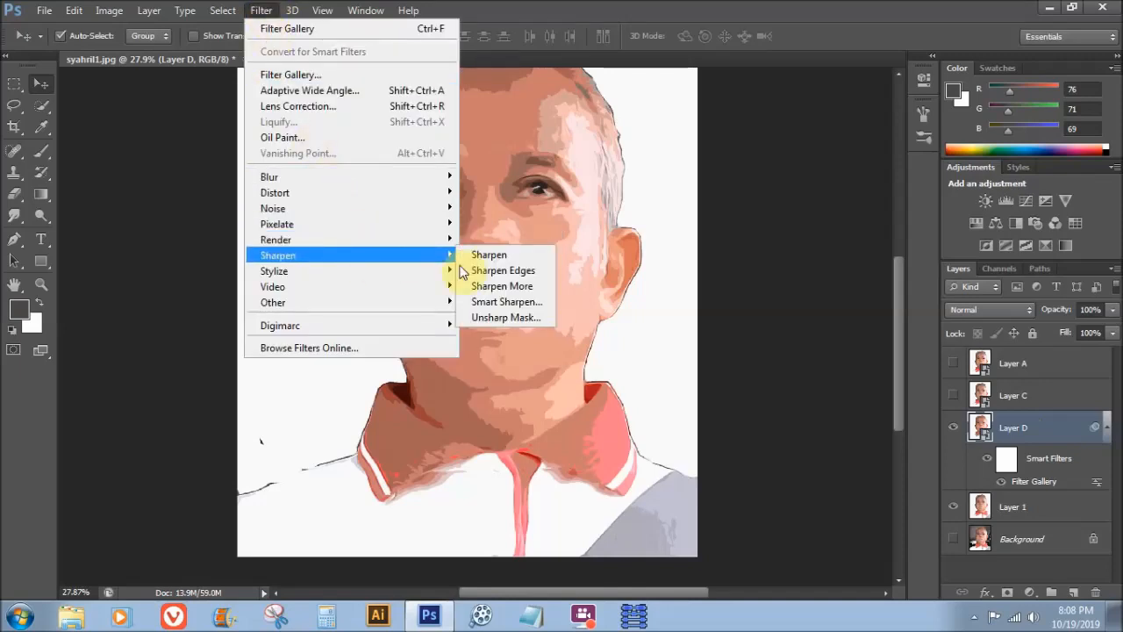
pyautogui.click(508, 317)
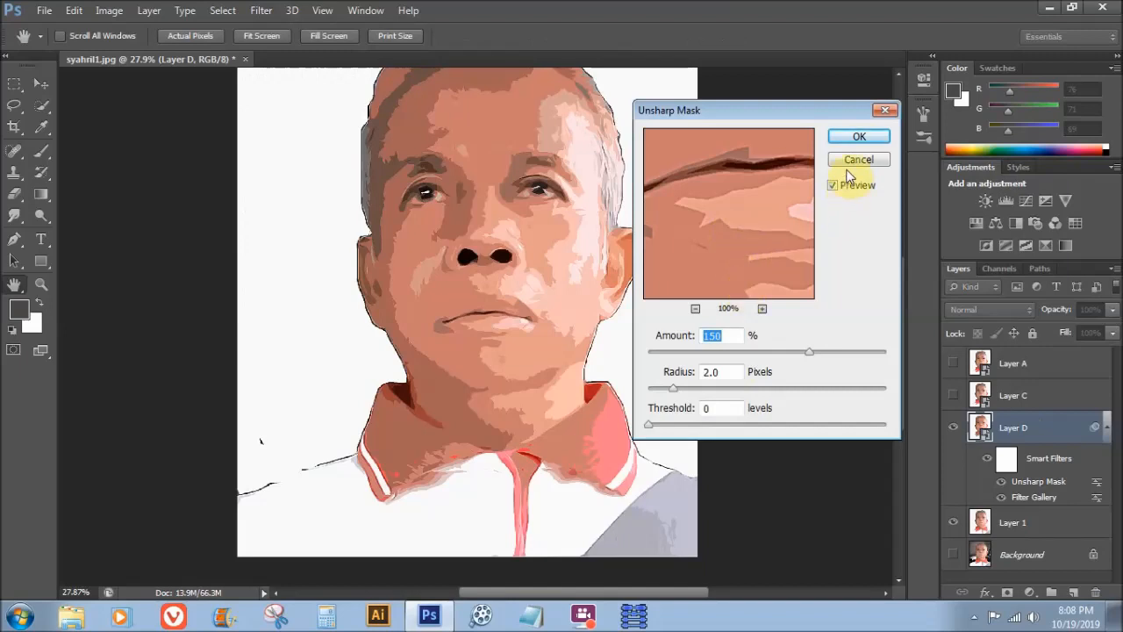
pyautogui.moveTo(675, 387)
pyautogui.mouseDown()
pyautogui.moveTo(714, 394)
pyautogui.moveTo(660, 394)
pyautogui.mouseUp()
pyautogui.click(673, 391)
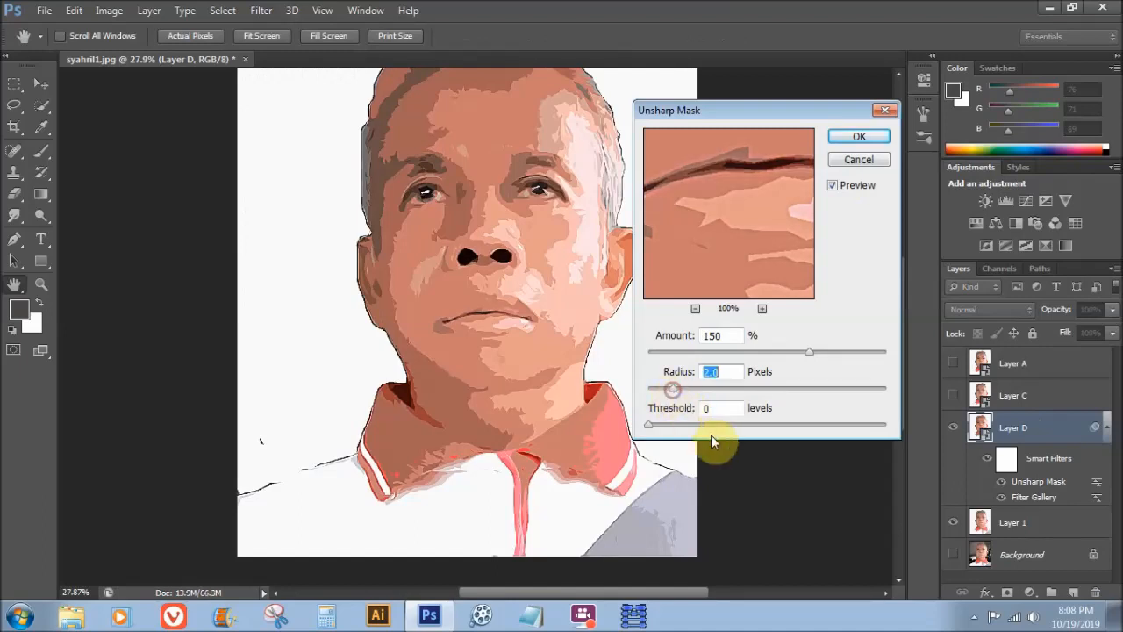
pyautogui.moveTo(658, 431)
pyautogui.mouseDown()
pyautogui.moveTo(708, 429)
pyautogui.moveTo(657, 426)
pyautogui.mouseUp()
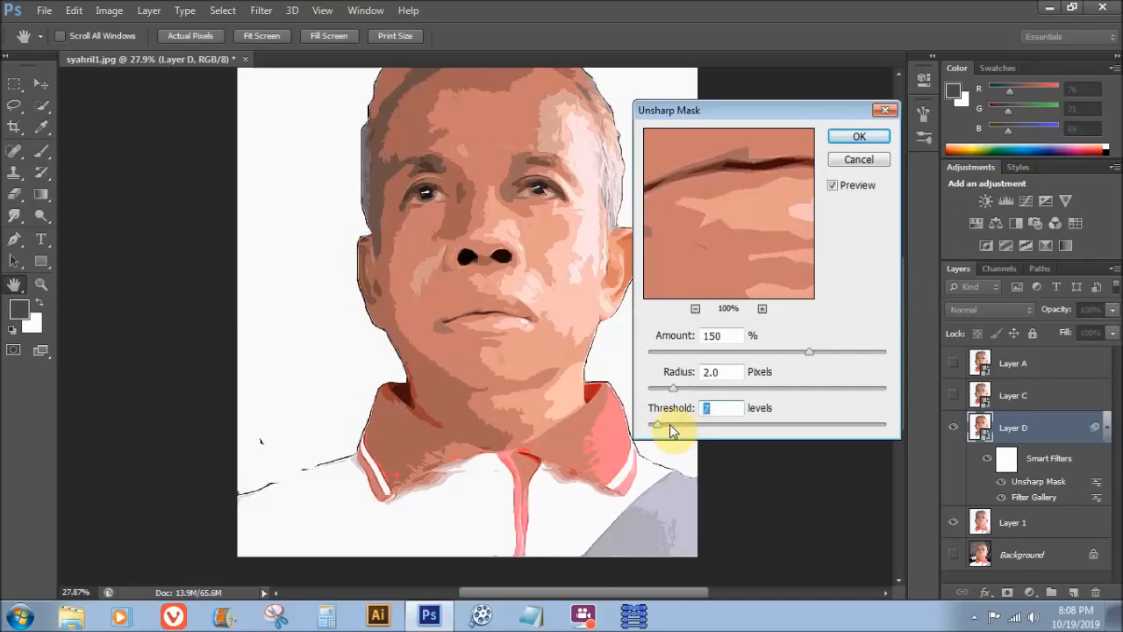
pyautogui.moveTo(657, 426); pyautogui.dragTo(596, 418)
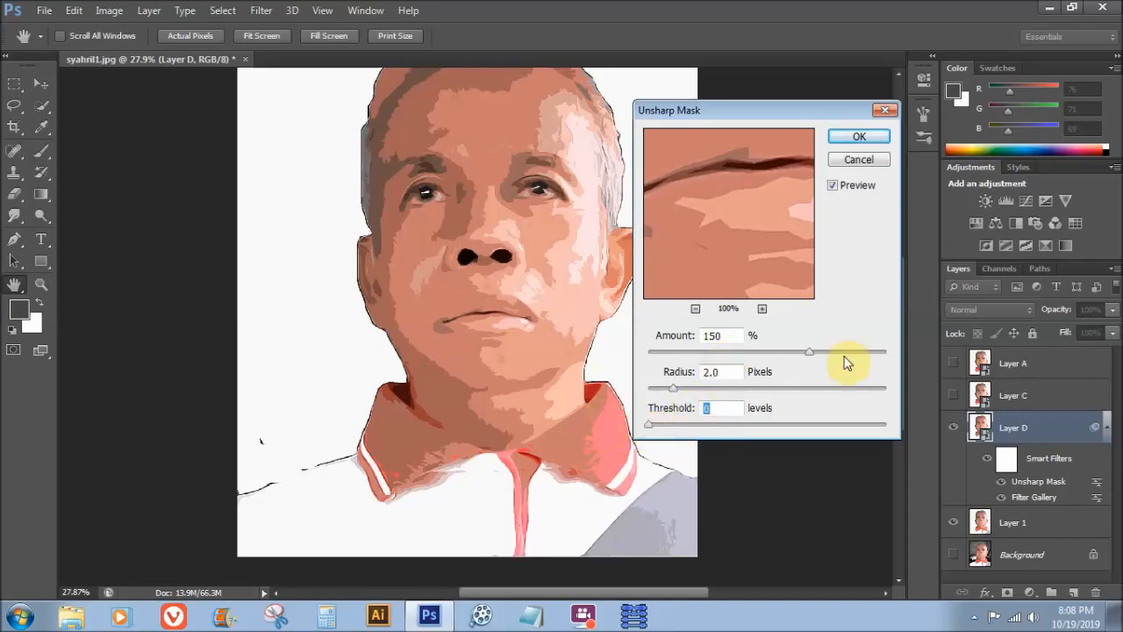
pyautogui.moveTo(812, 352)
pyautogui.mouseDown()
pyautogui.moveTo(843, 358)
pyautogui.moveTo(795, 359)
pyautogui.moveTo(811, 353)
pyautogui.mouseUp()
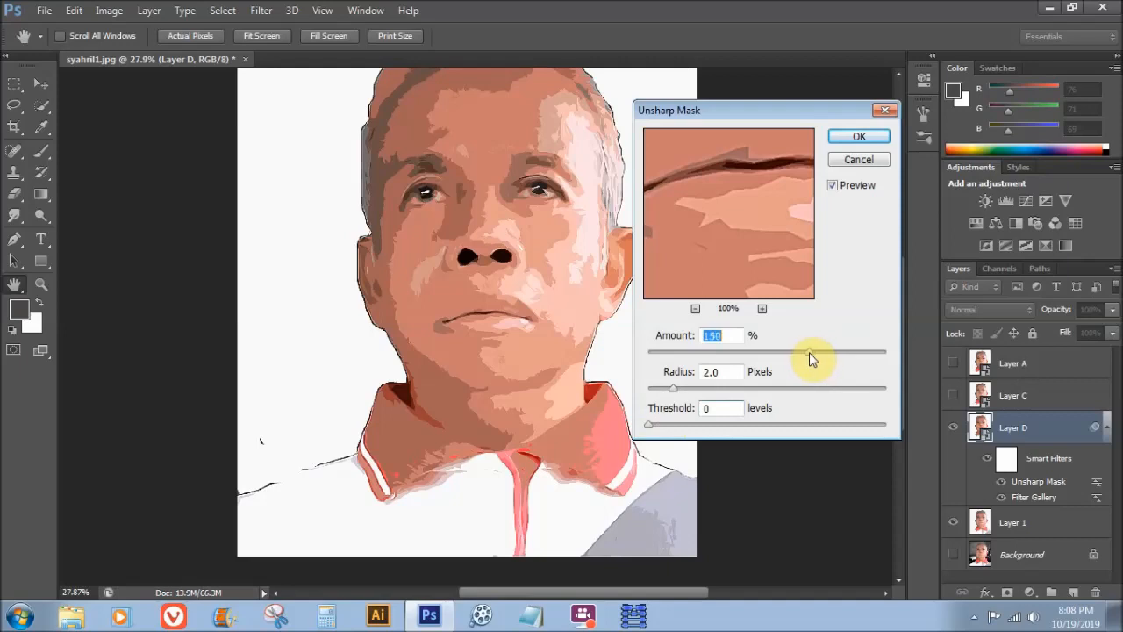
pyautogui.click(851, 138)
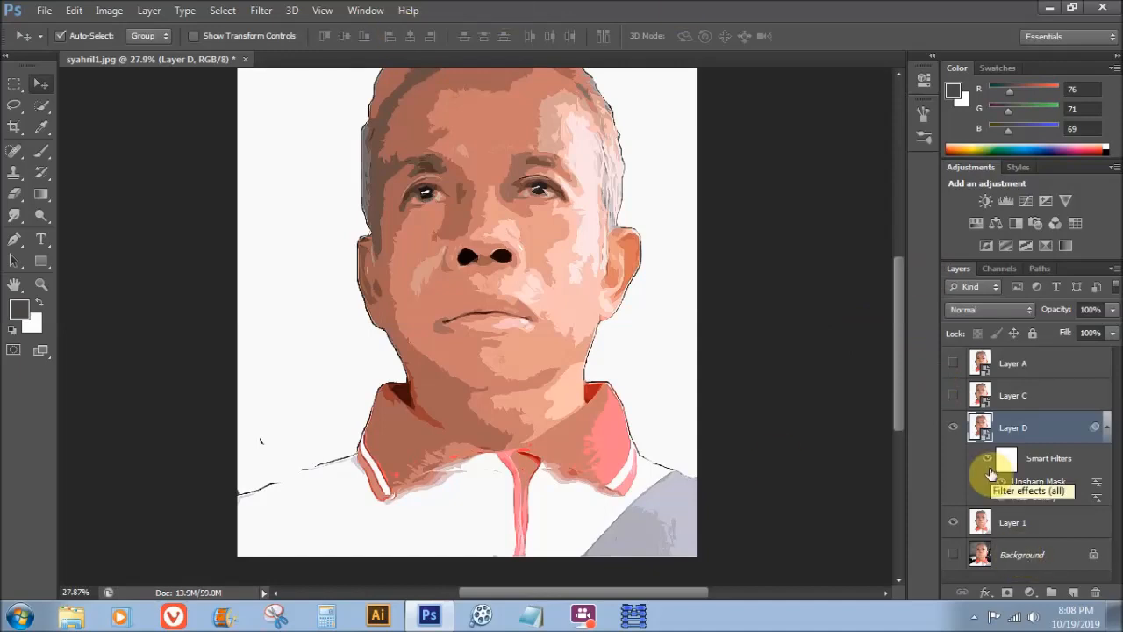
# Step: Make Layer C active and visible, and start the Cutout filter on it with the whole portrait in the preview
pyautogui.click(1056, 402)
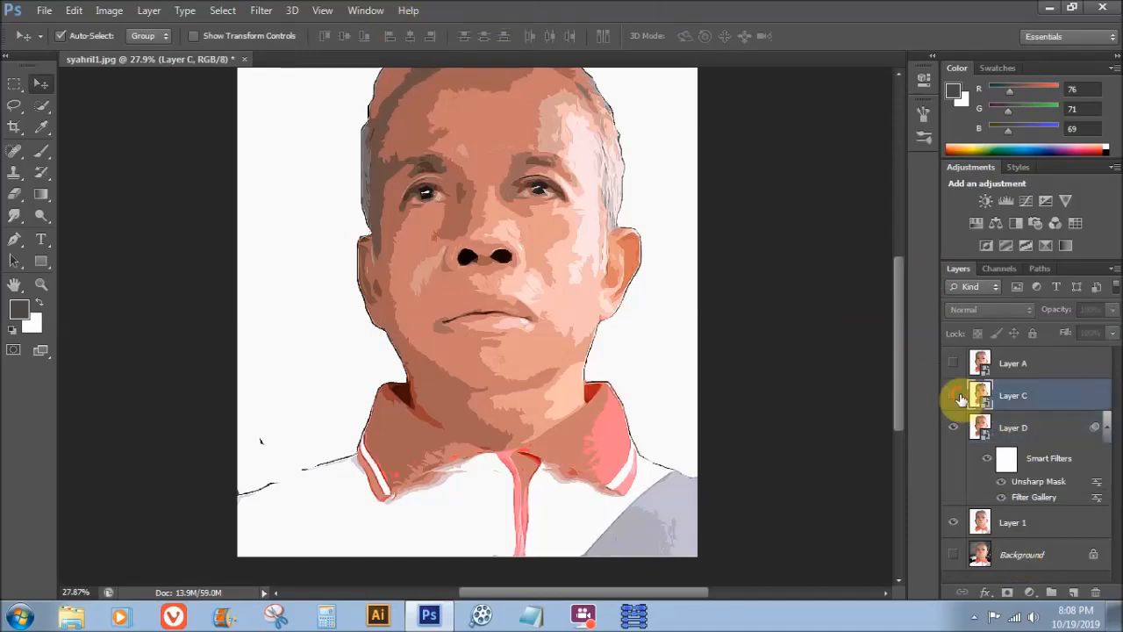
pyautogui.click(955, 396)
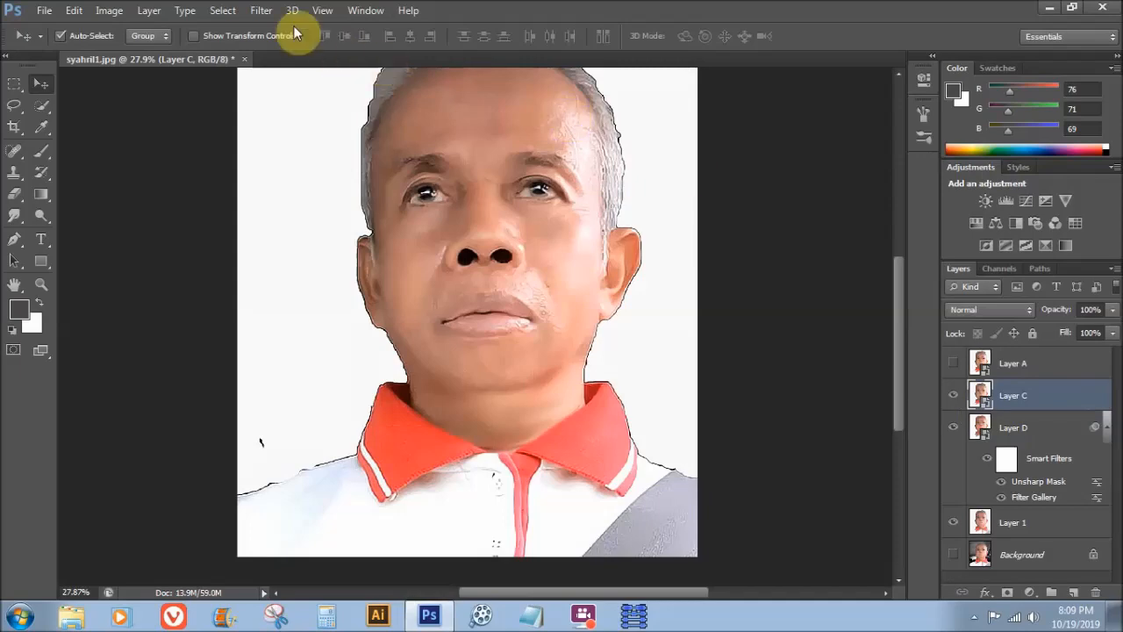
pyautogui.click(261, 10)
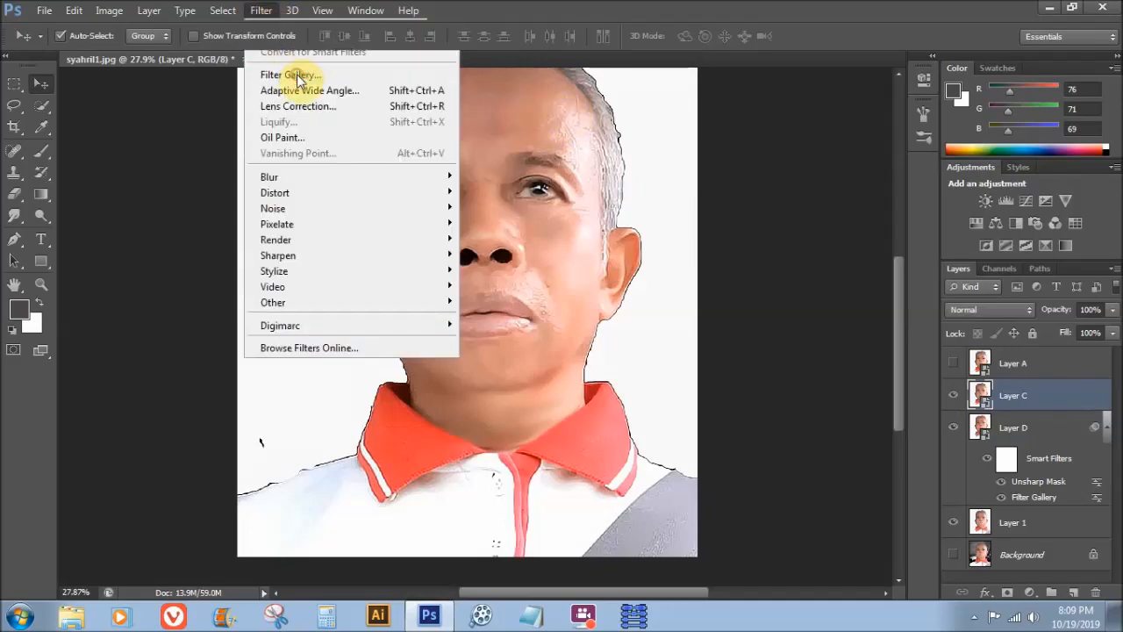
pyautogui.click(289, 73)
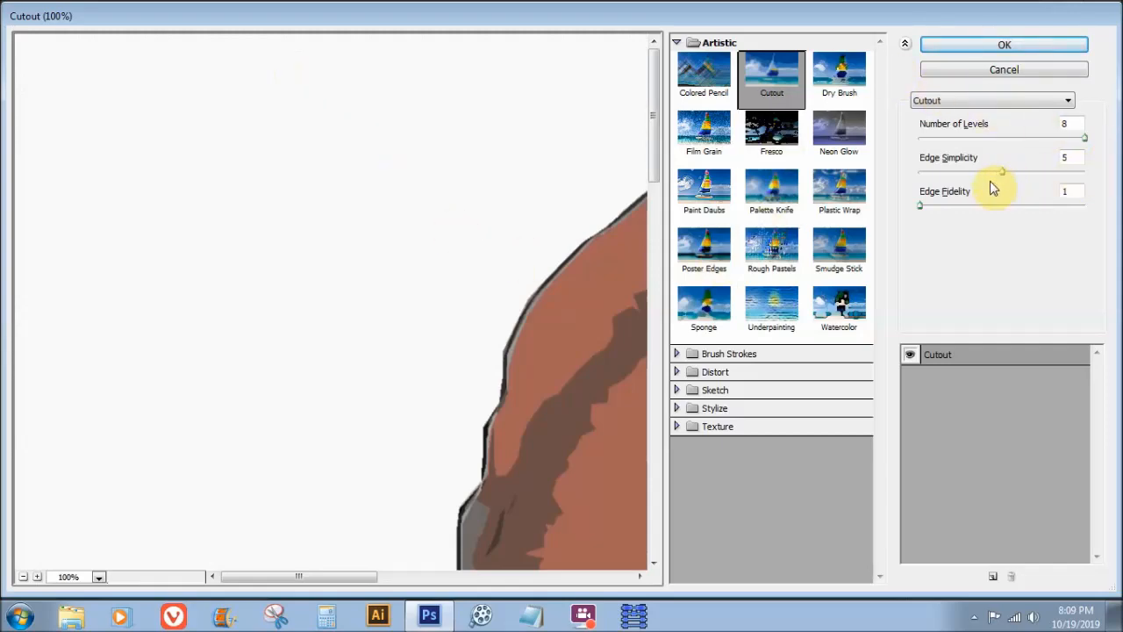
pyautogui.click(23, 577)
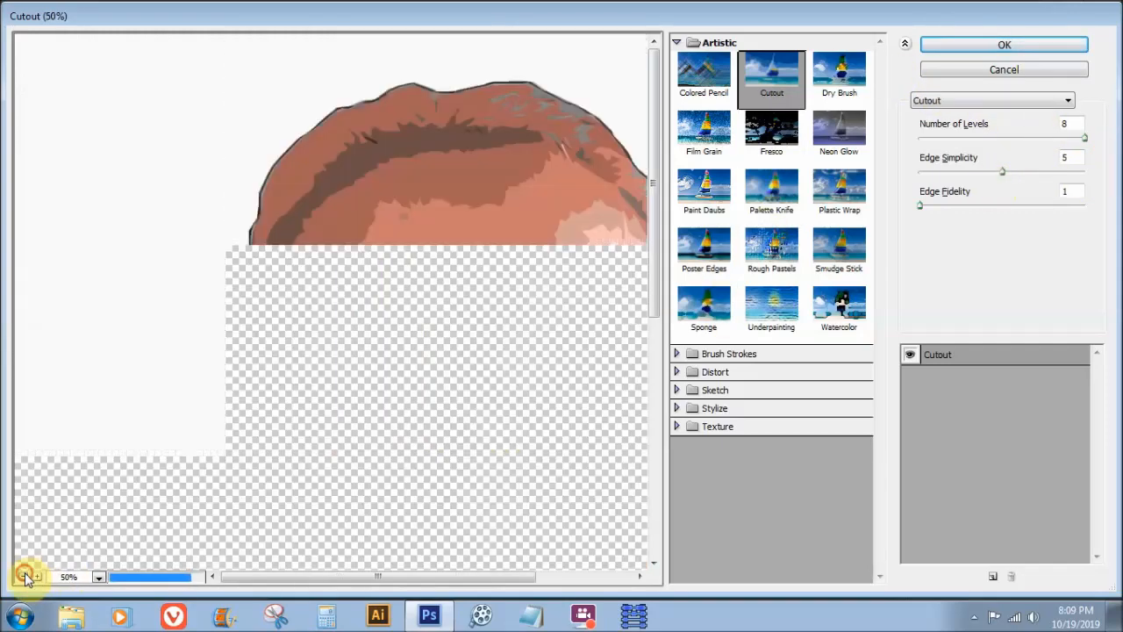
pyautogui.click(23, 577)
pyautogui.click(24, 577)
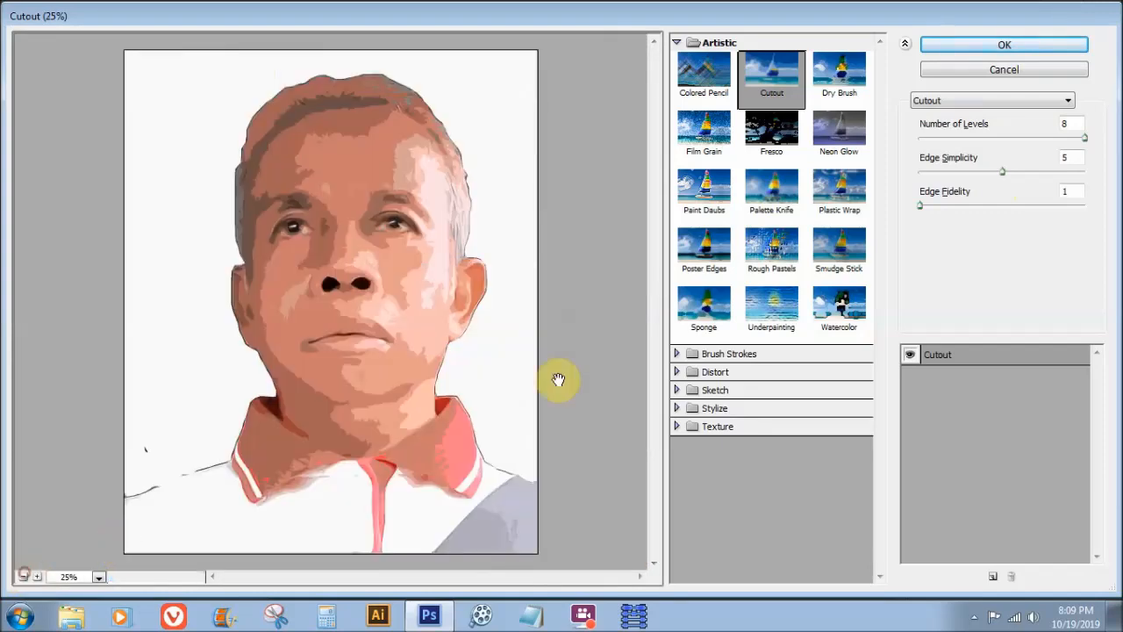
# Step: Compare edge simplicity values from 3 to 6 and apply Cutout to Layer C with 8 levels, edge simplicity 5 and edge fidelity 1
pyautogui.click(1002, 173)
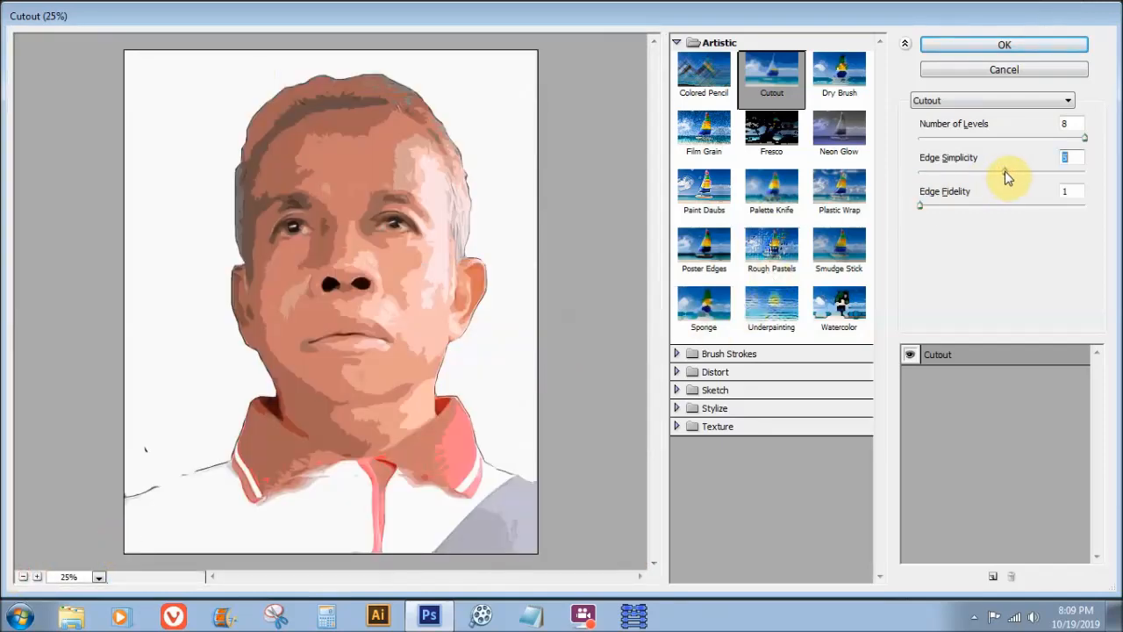
pyautogui.moveTo(1005, 172); pyautogui.dragTo(971, 179)
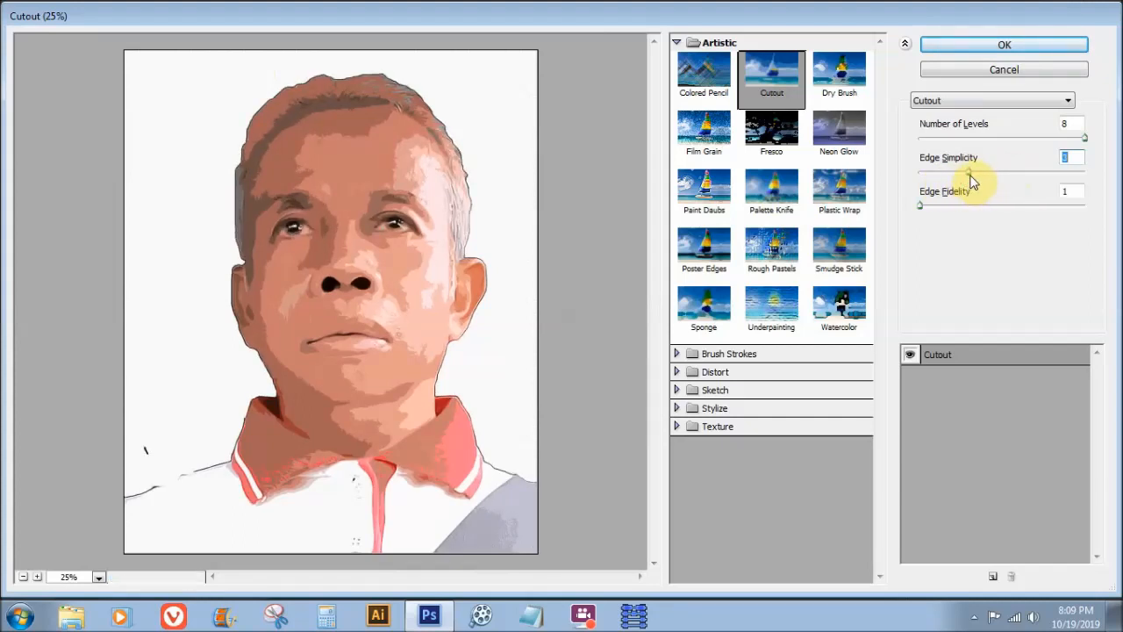
pyautogui.click(968, 172)
pyautogui.click(975, 172)
pyautogui.click(966, 172)
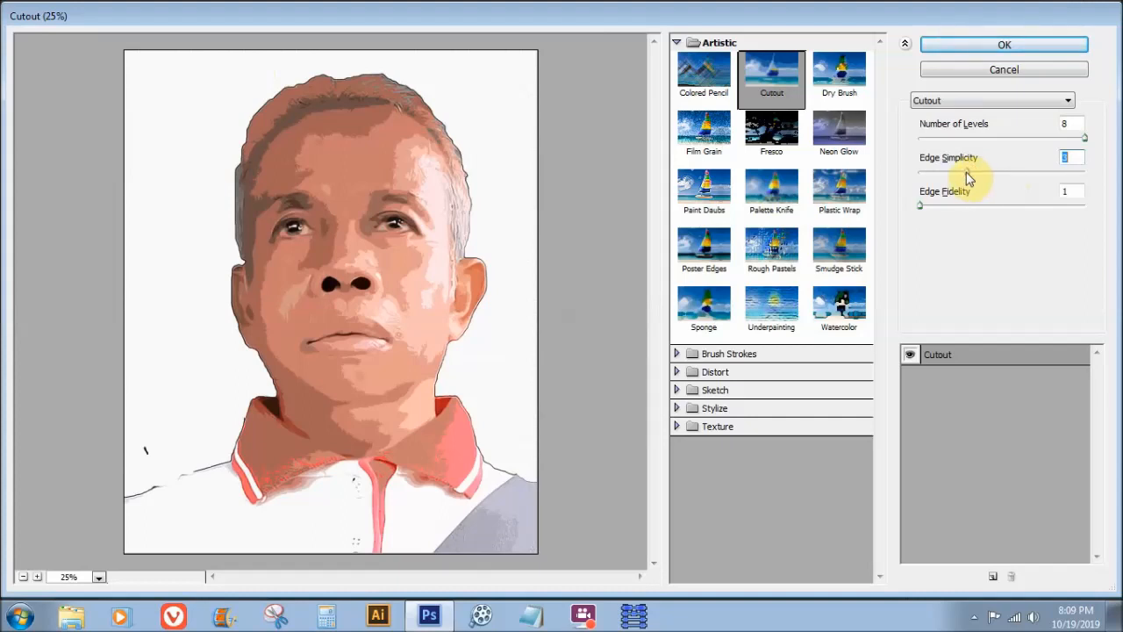
pyautogui.moveTo(972, 173); pyautogui.dragTo(946, 176)
pyautogui.moveTo(943, 169); pyautogui.dragTo(989, 168)
pyautogui.click(1014, 173)
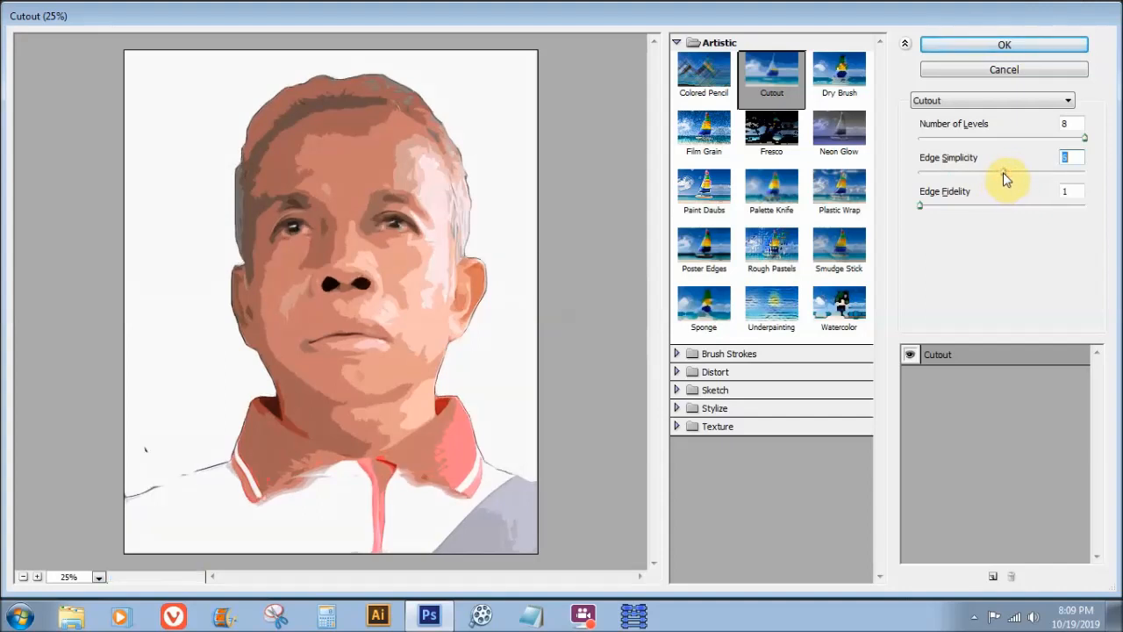
pyautogui.click(1013, 173)
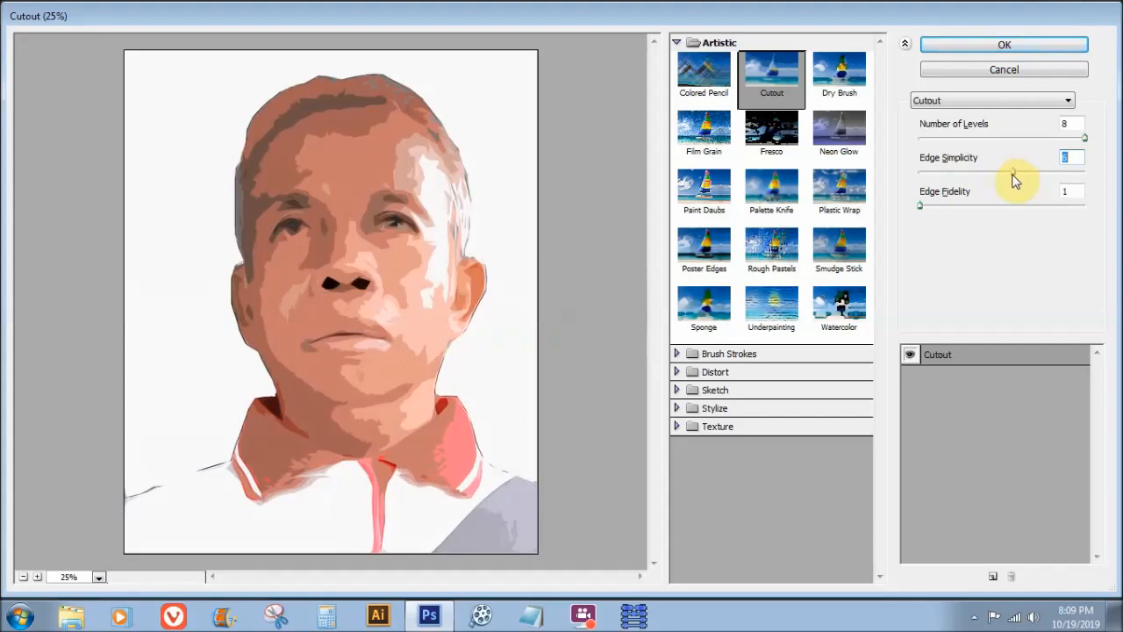
pyautogui.click(1009, 173)
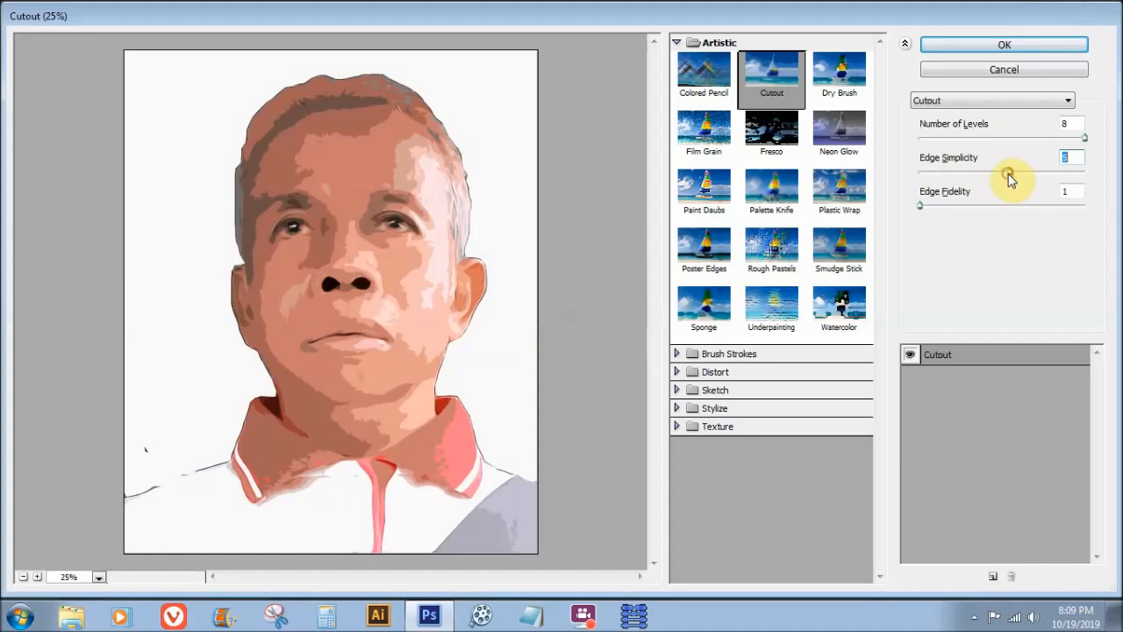
pyautogui.click(1009, 173)
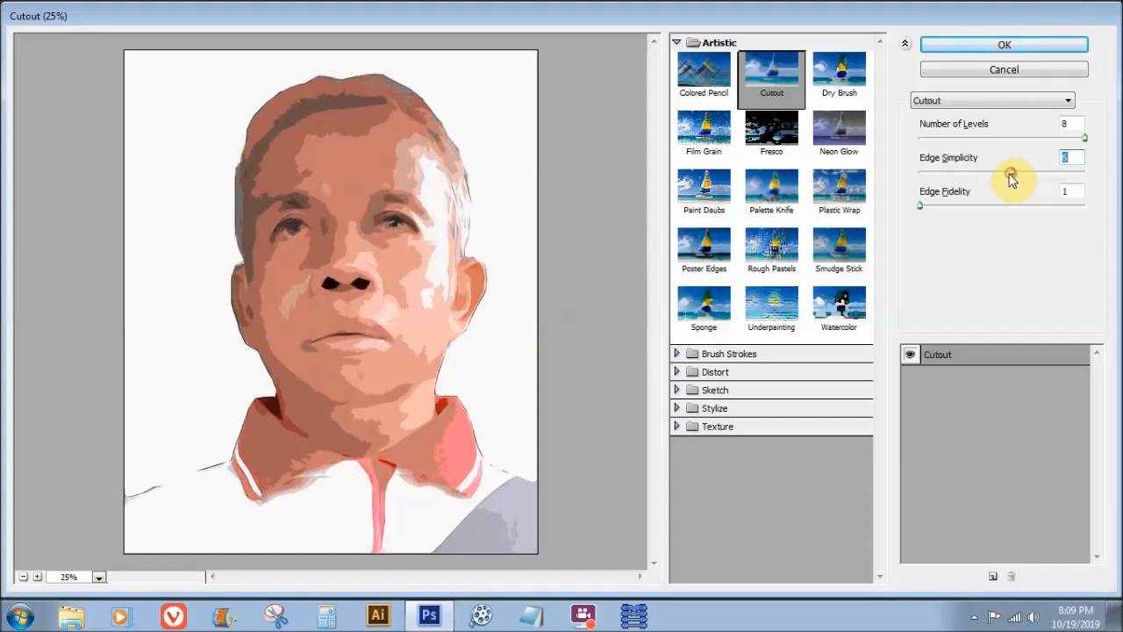
pyautogui.click(1009, 174)
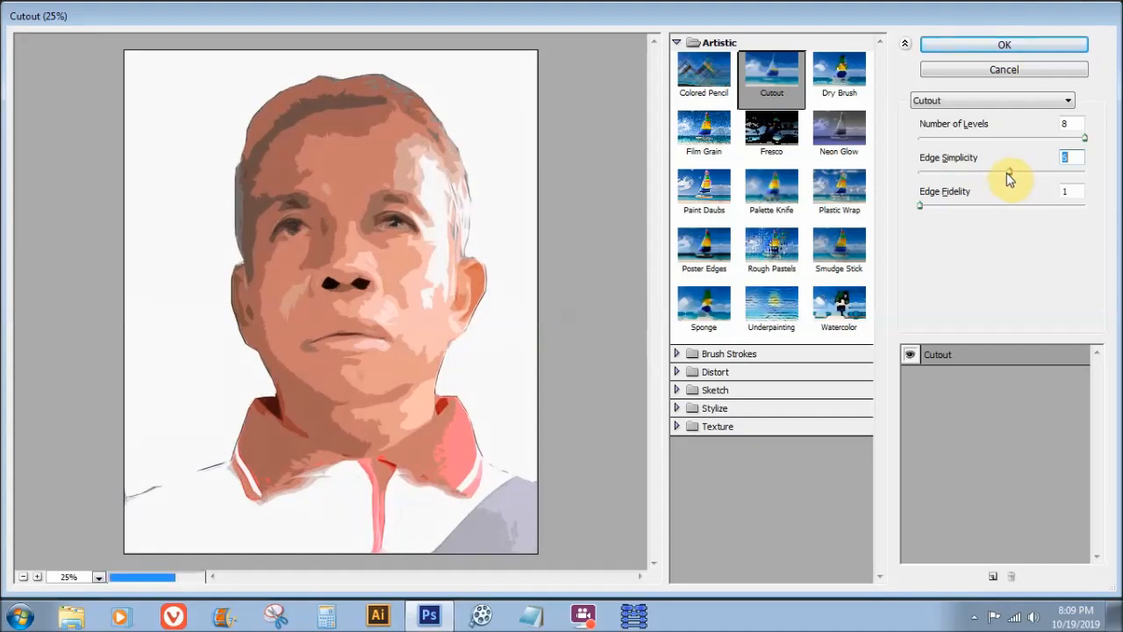
pyautogui.click(1006, 174)
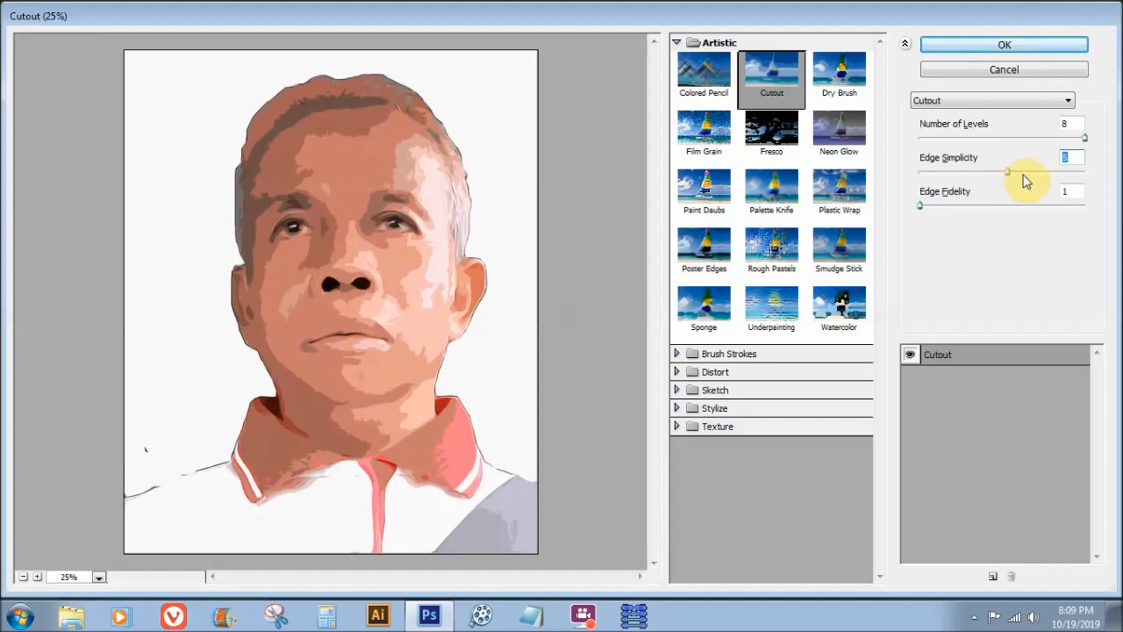
pyautogui.click(1025, 50)
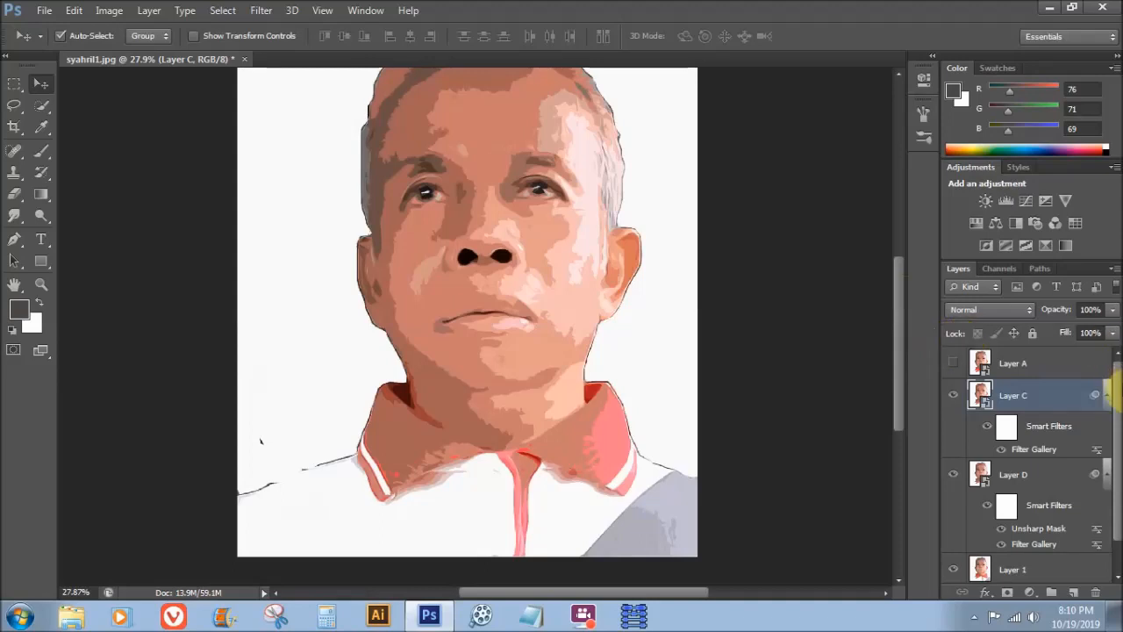
# Step: Lower the opacity of Layer C's Cutout smart filter in its blending options, keeping the Normal mode
pyautogui.doubleClick(1098, 451)
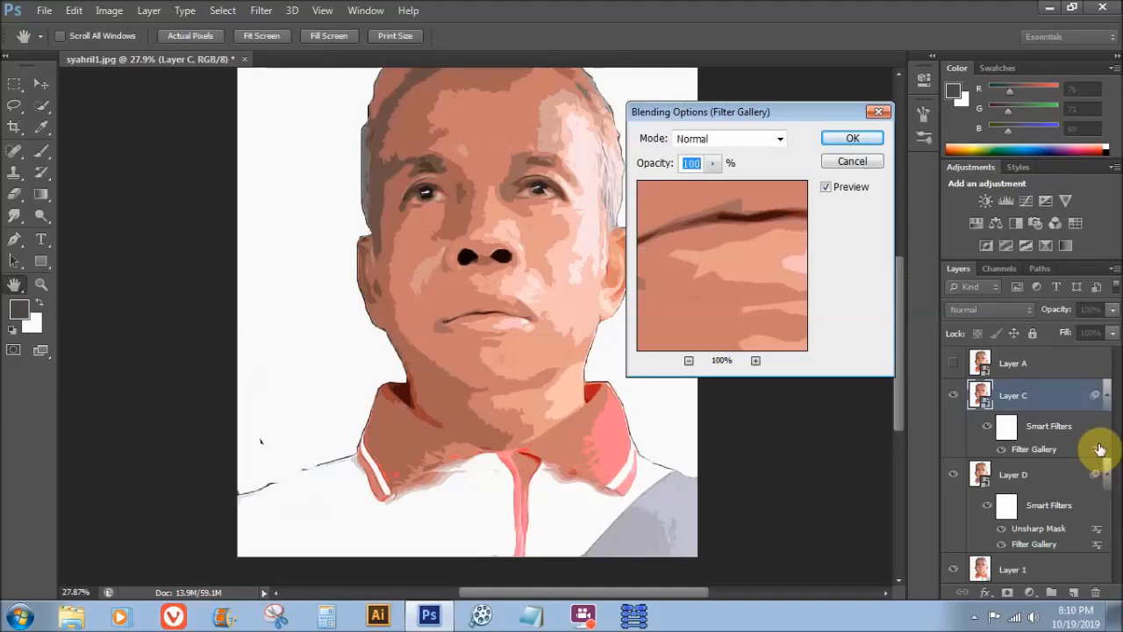
pyautogui.click(712, 163)
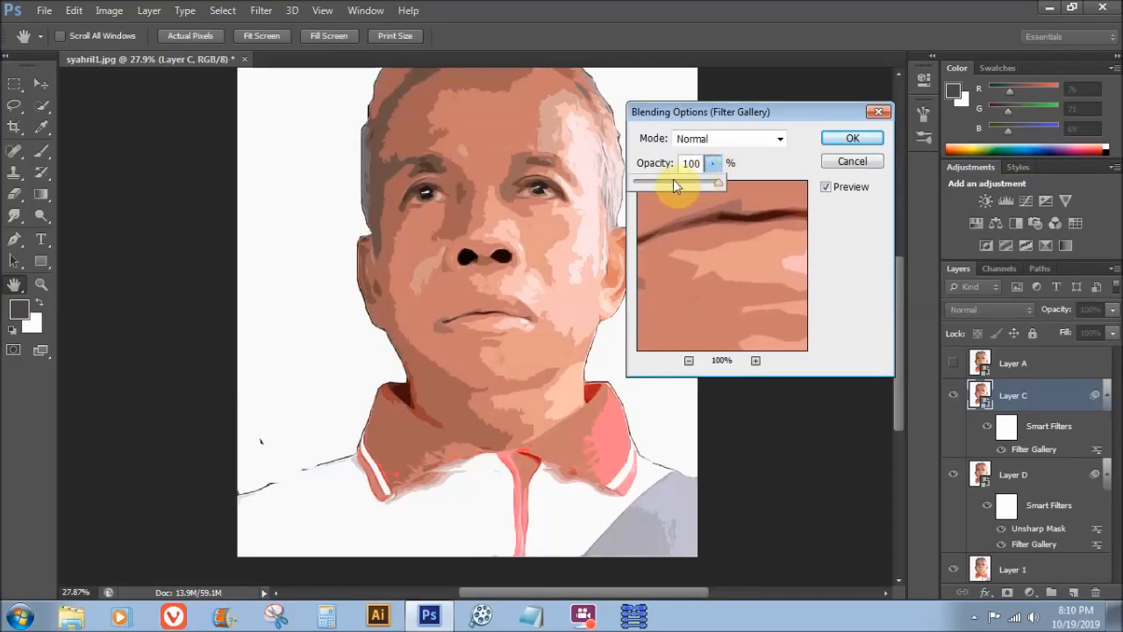
pyautogui.click(673, 179)
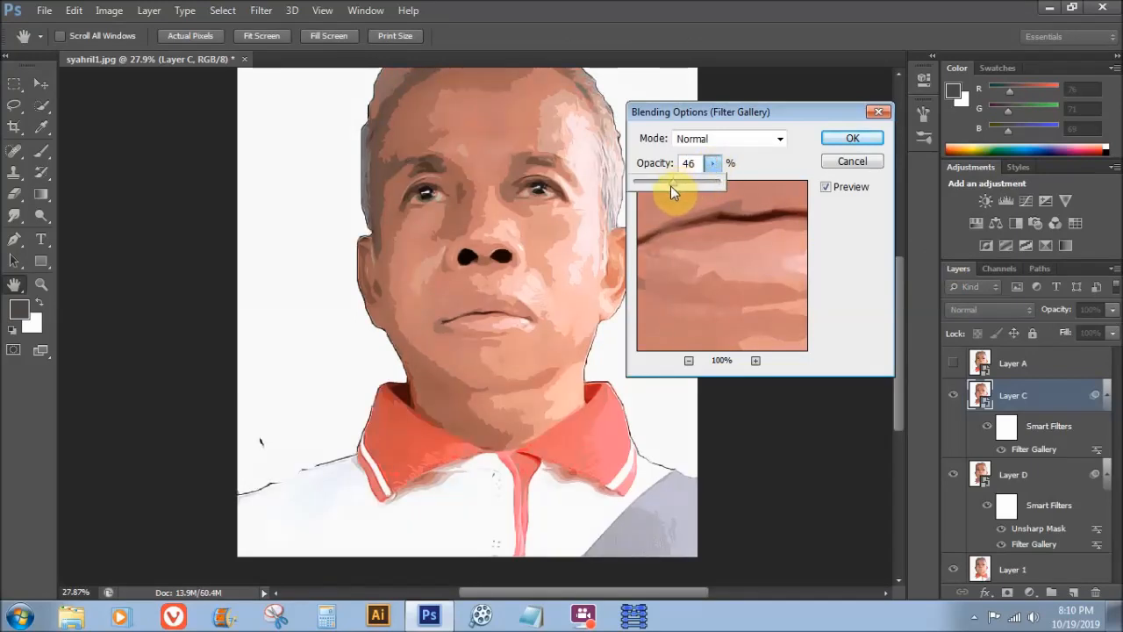
pyautogui.moveTo(671, 185); pyautogui.dragTo(667, 186)
pyautogui.click(863, 138)
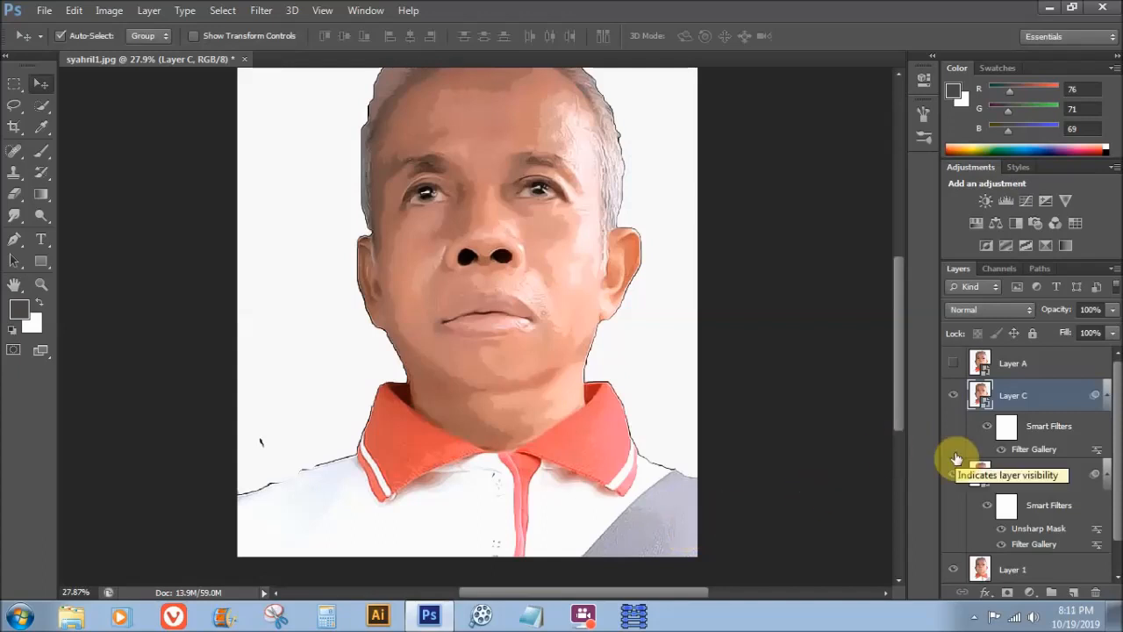
# Step: Start a second Cutout filter on Layer C and set it to 8 levels and edge simplicity 5, previewing the whole portrait
pyautogui.click(265, 16)
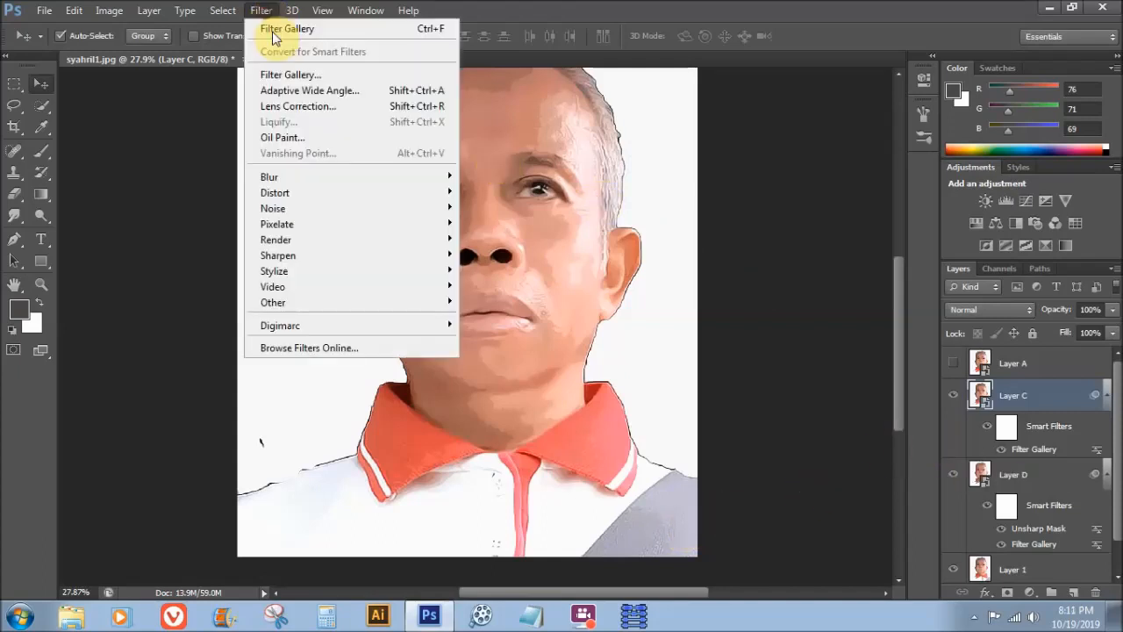
pyautogui.click(295, 74)
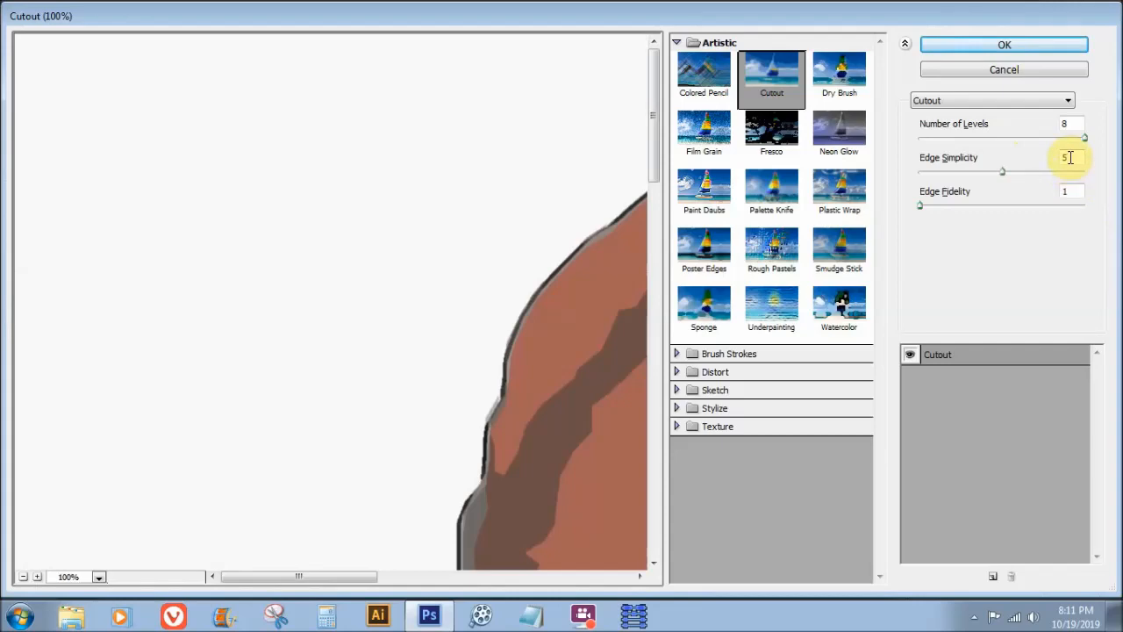
pyautogui.click(1004, 172)
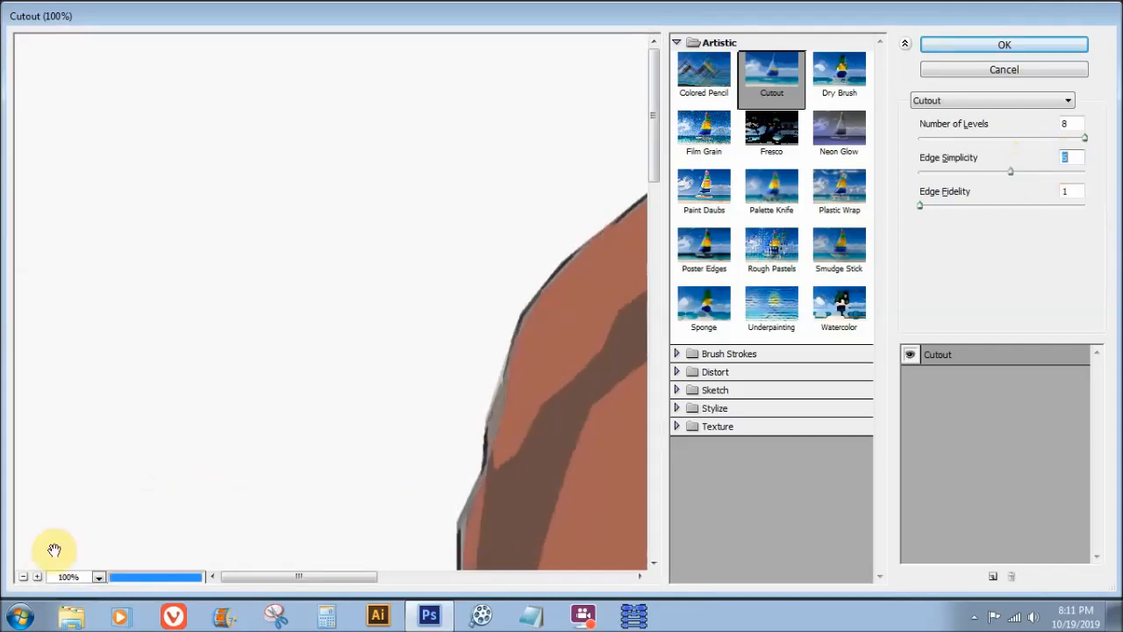
pyautogui.click(23, 578)
pyautogui.click(24, 578)
pyautogui.click(24, 577)
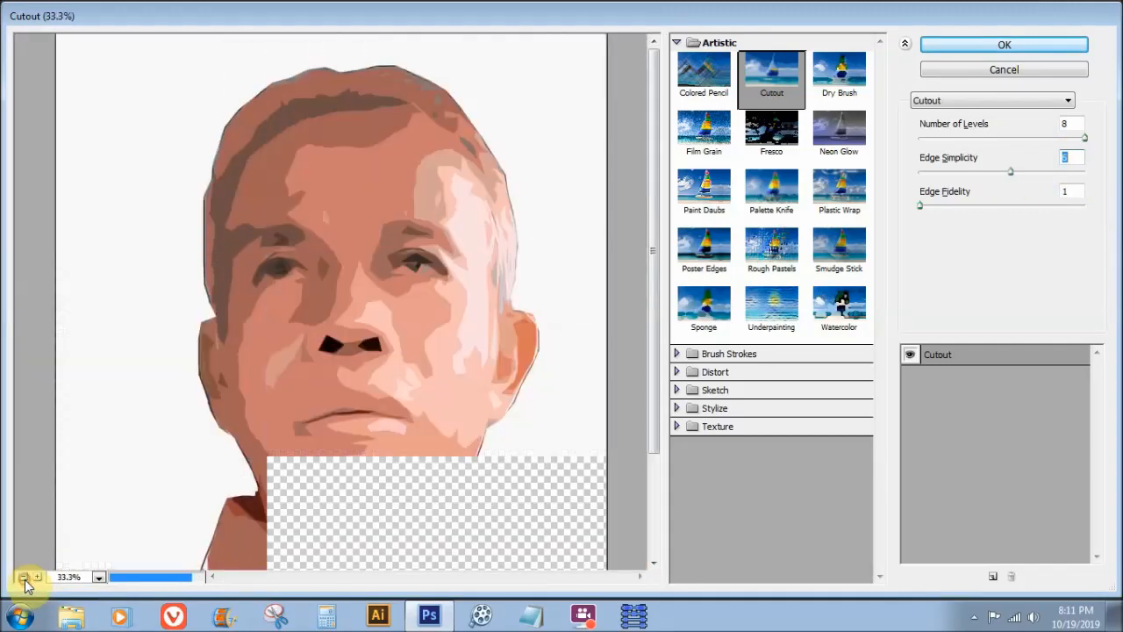
pyautogui.click(24, 577)
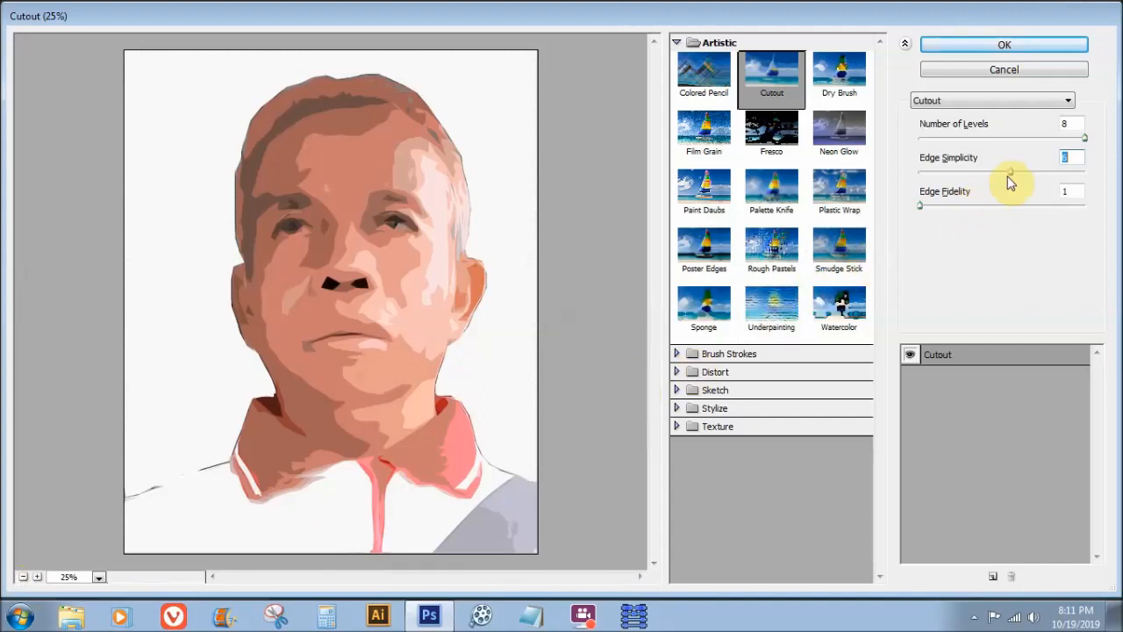
pyautogui.moveTo(1011, 172); pyautogui.dragTo(965, 178)
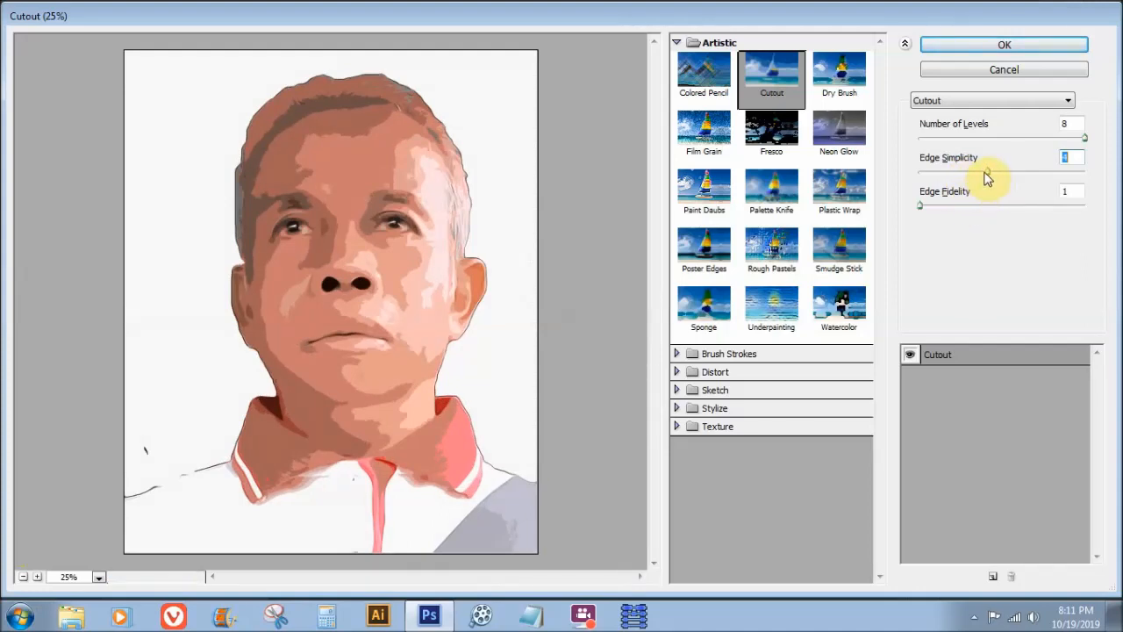
pyautogui.moveTo(989, 177); pyautogui.dragTo(1007, 179)
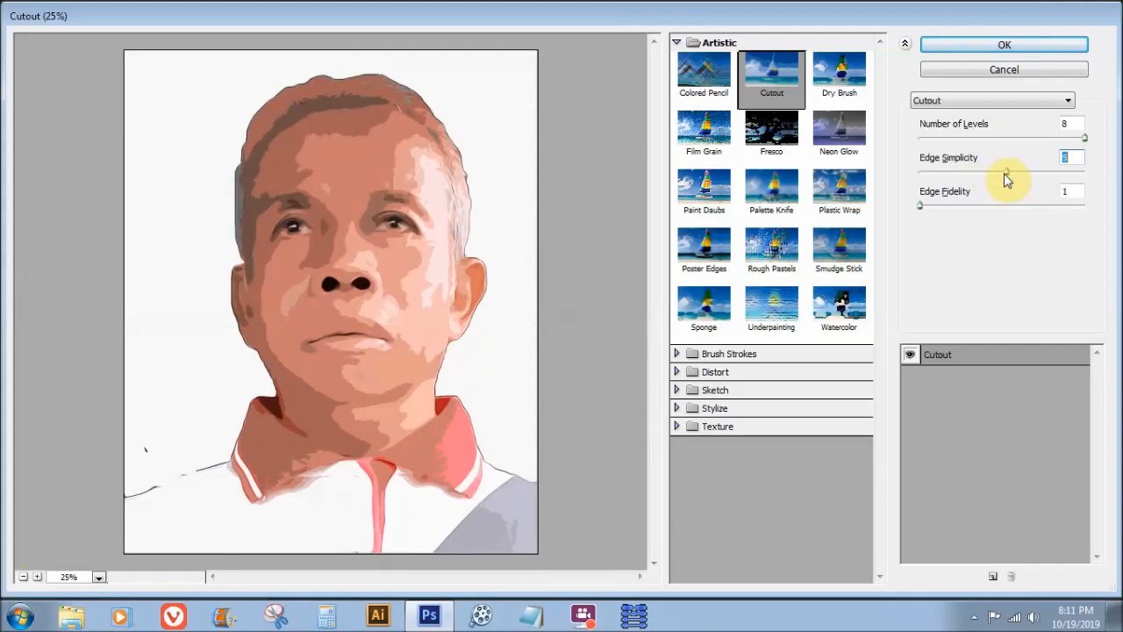
pyautogui.moveTo(1000, 176); pyautogui.dragTo(1008, 176)
pyautogui.moveTo(1009, 179); pyautogui.dragTo(1006, 178)
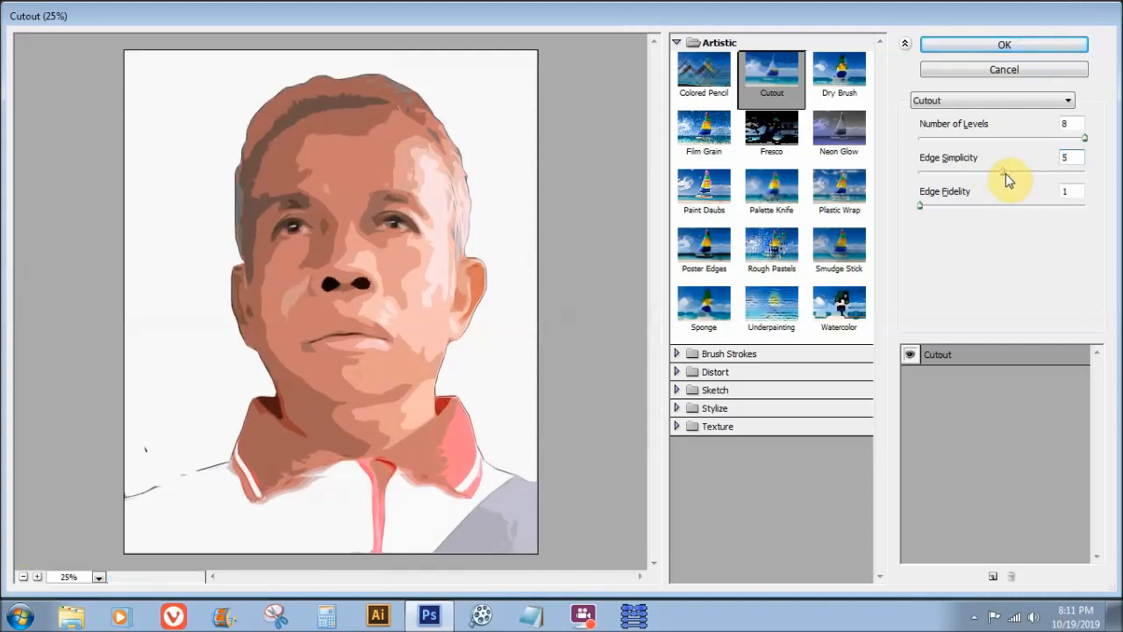
# Step: Set the second Cutout filter's edge fidelity to 2 and apply it to Layer C
pyautogui.doubleClick(1077, 195)
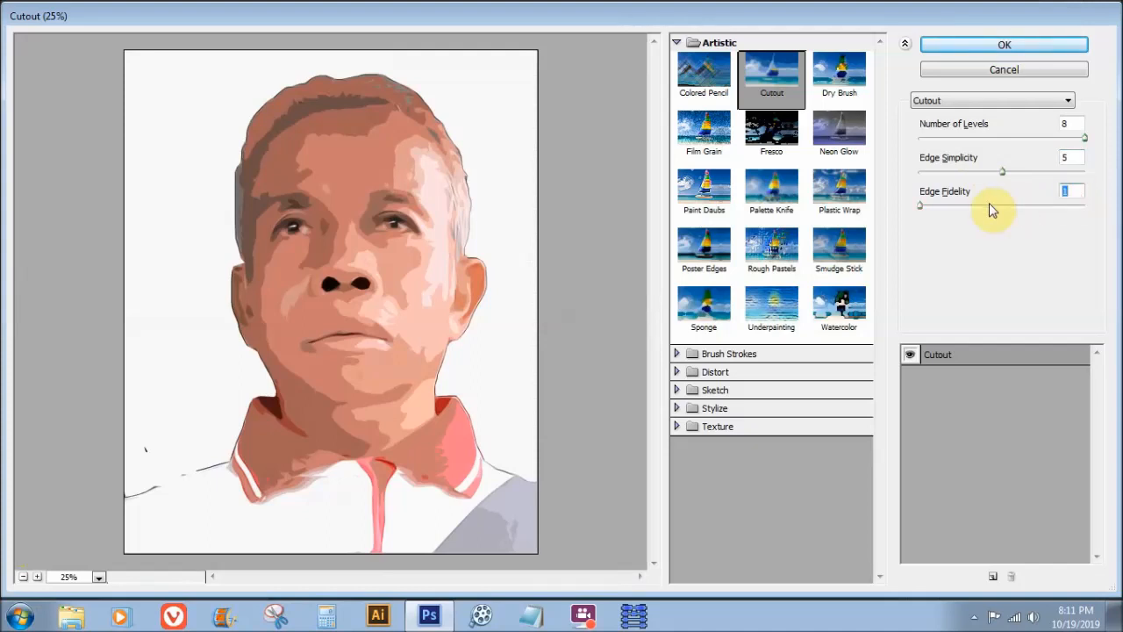
pyautogui.write('2')
pyautogui.click(1005, 45)
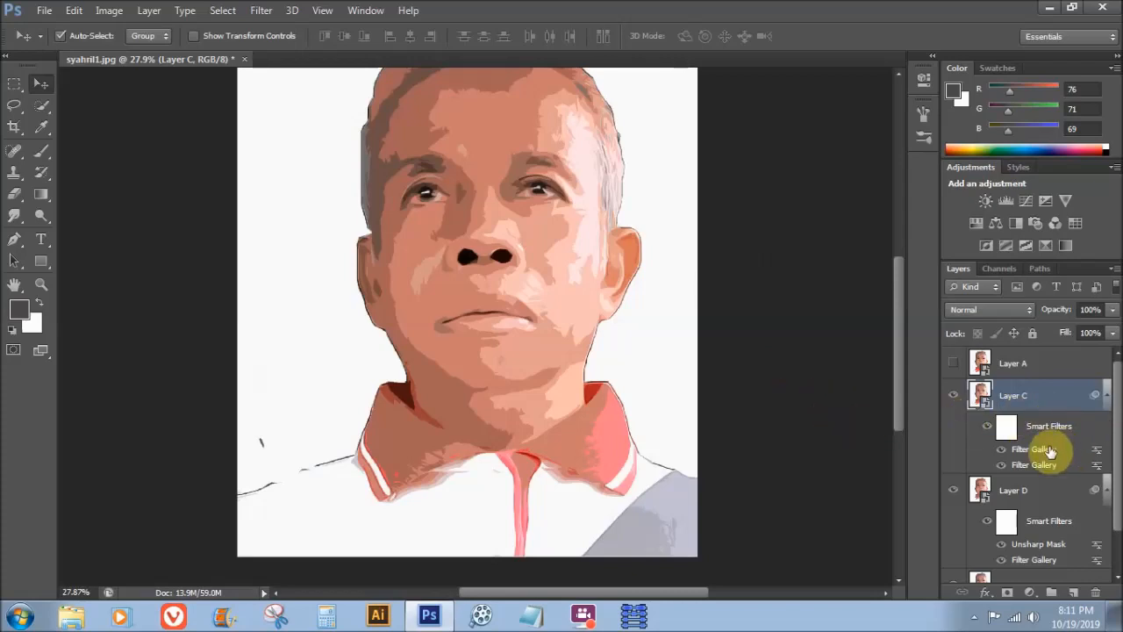
# Step: Lower the opacity of Layer C's upper Cutout smart filter to about 47% in Normal mode
pyautogui.doubleClick(1096, 451)
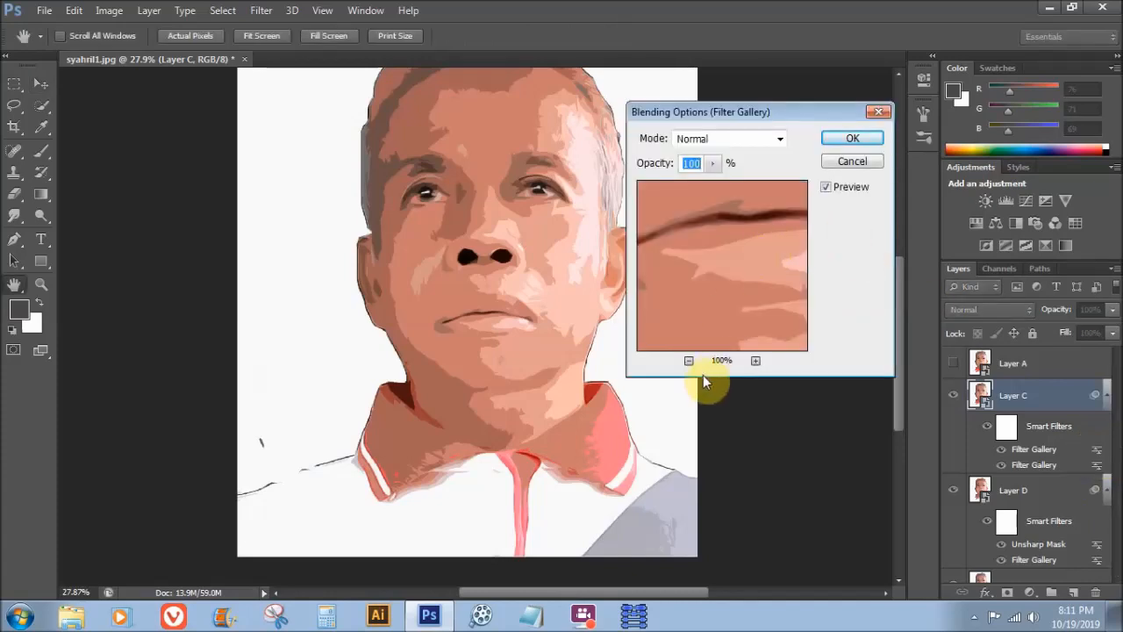
pyautogui.click(688, 360)
pyautogui.click(688, 360)
pyautogui.click(688, 361)
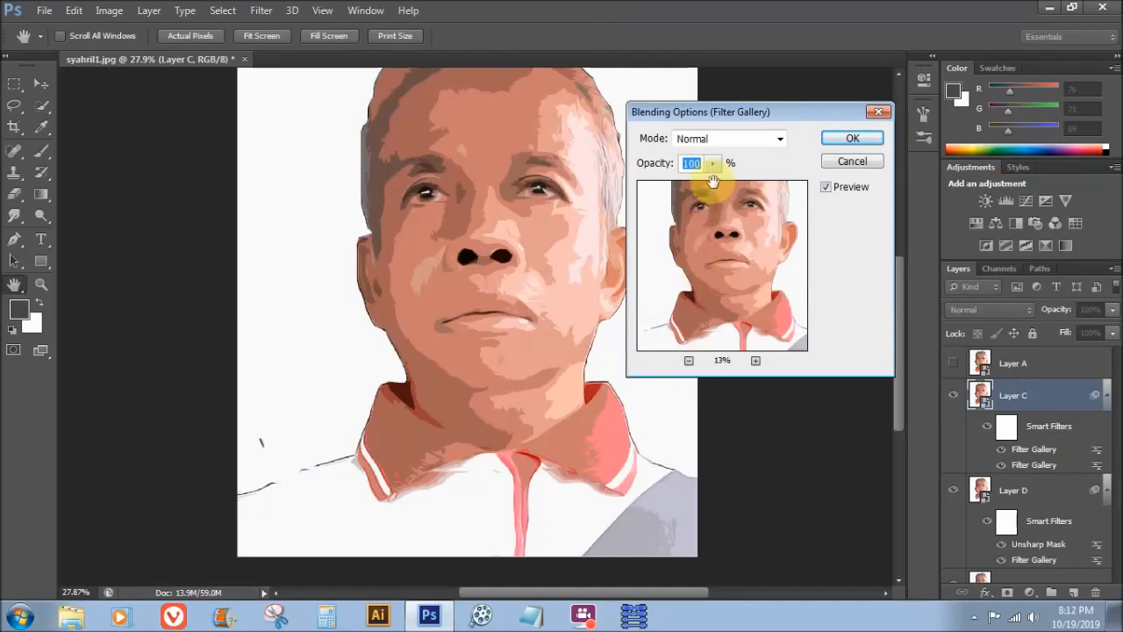
pyautogui.moveTo(712, 171); pyautogui.dragTo(680, 186)
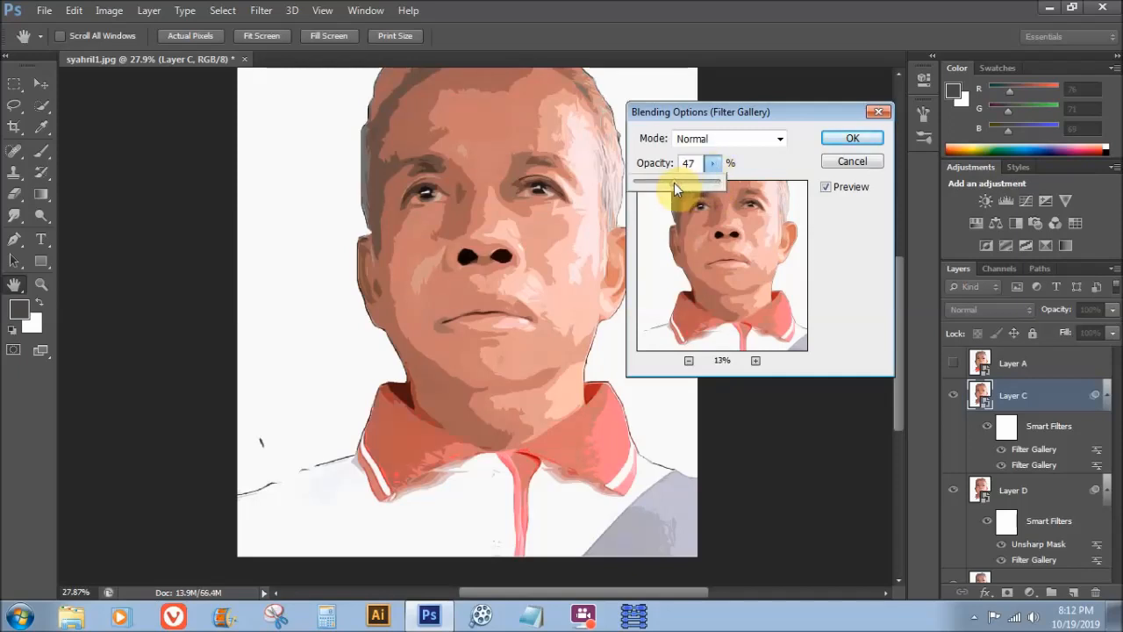
pyautogui.click(855, 139)
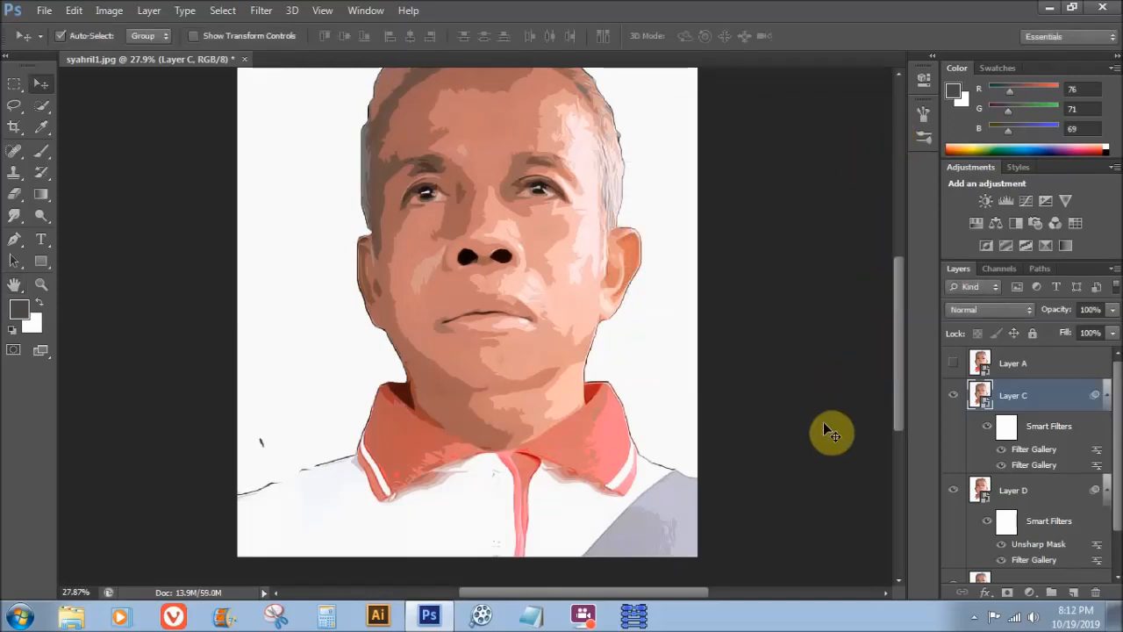
# Step: Compare Overlay with other blend modes such as Linear Dodge (Add) on Layer C and keep Overlay
pyautogui.click(1029, 309)
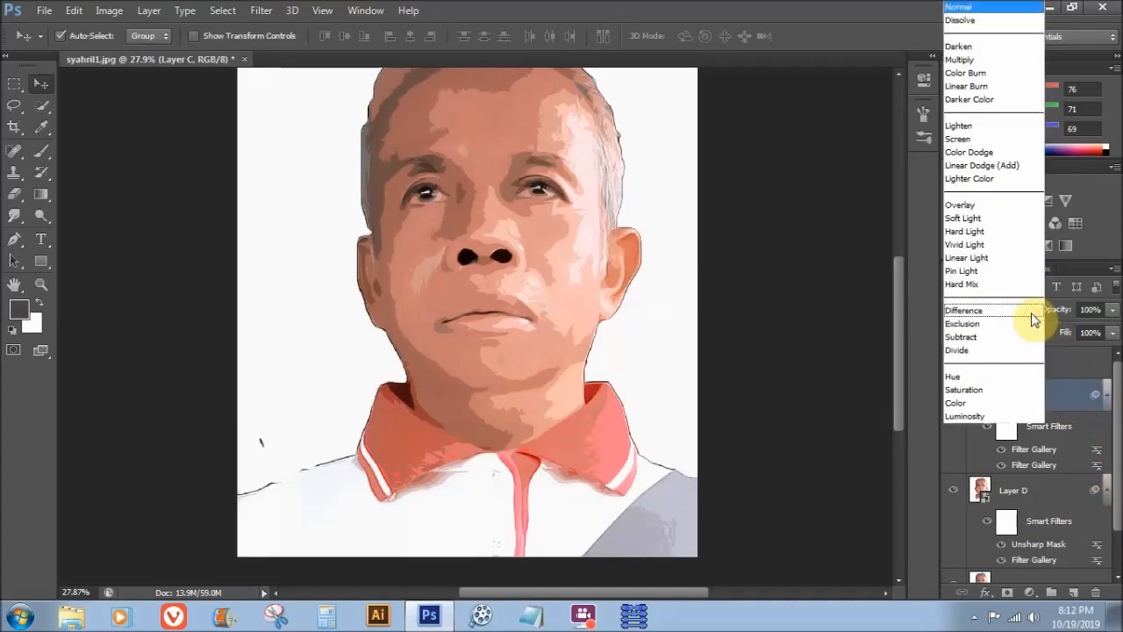
pyautogui.click(988, 205)
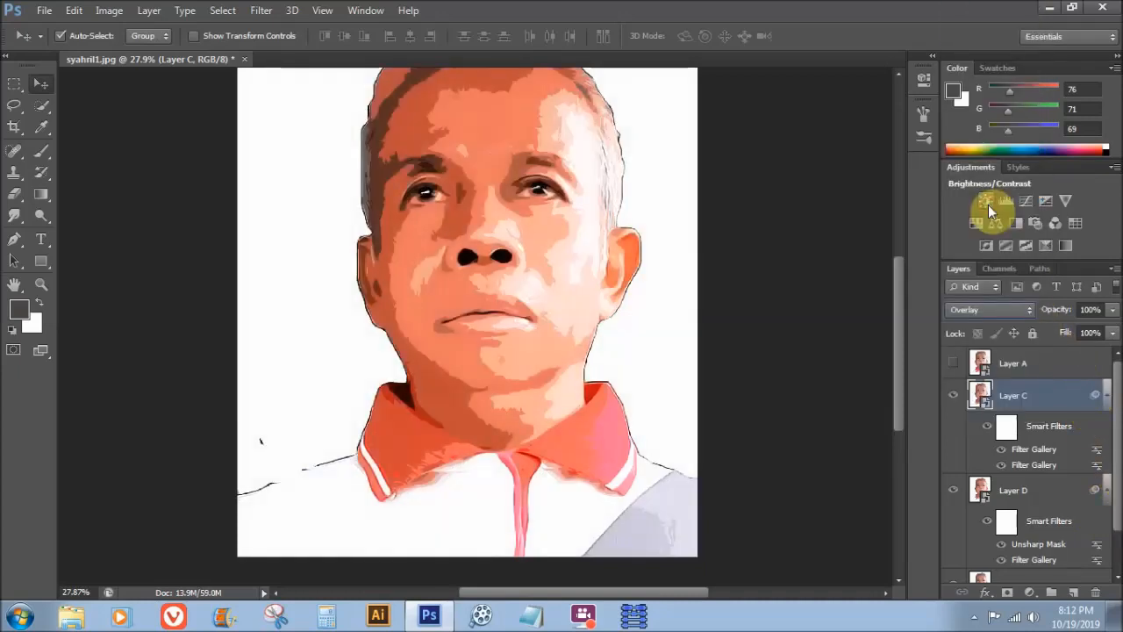
pyautogui.scroll(2, 756, 407)
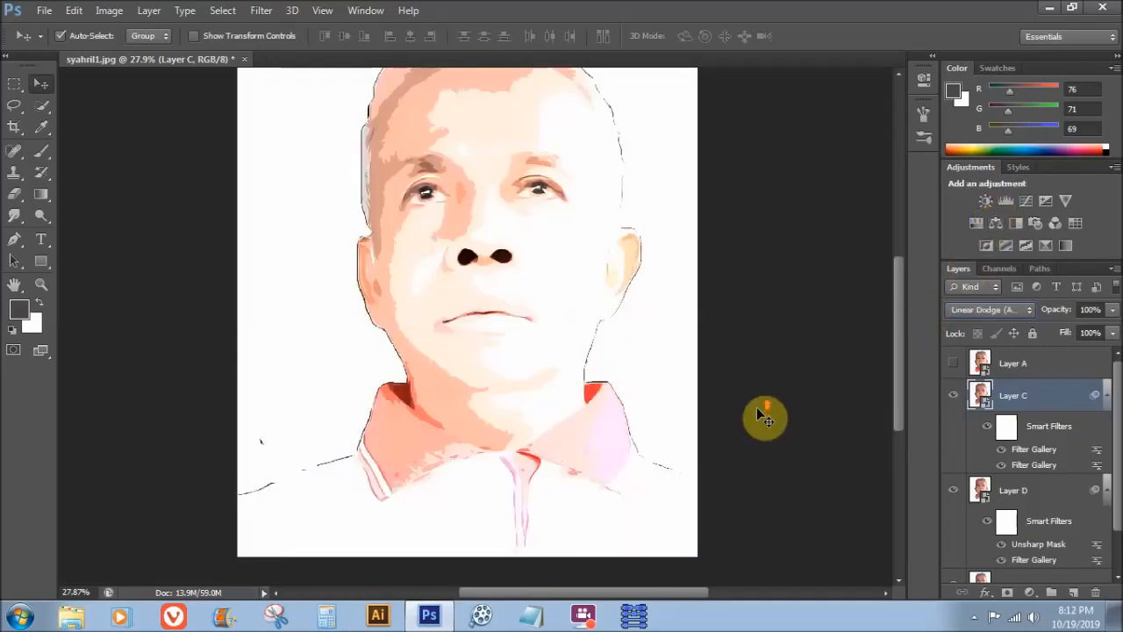
pyautogui.scroll(-1, 757, 407)
pyautogui.scroll(-1, 849, 402)
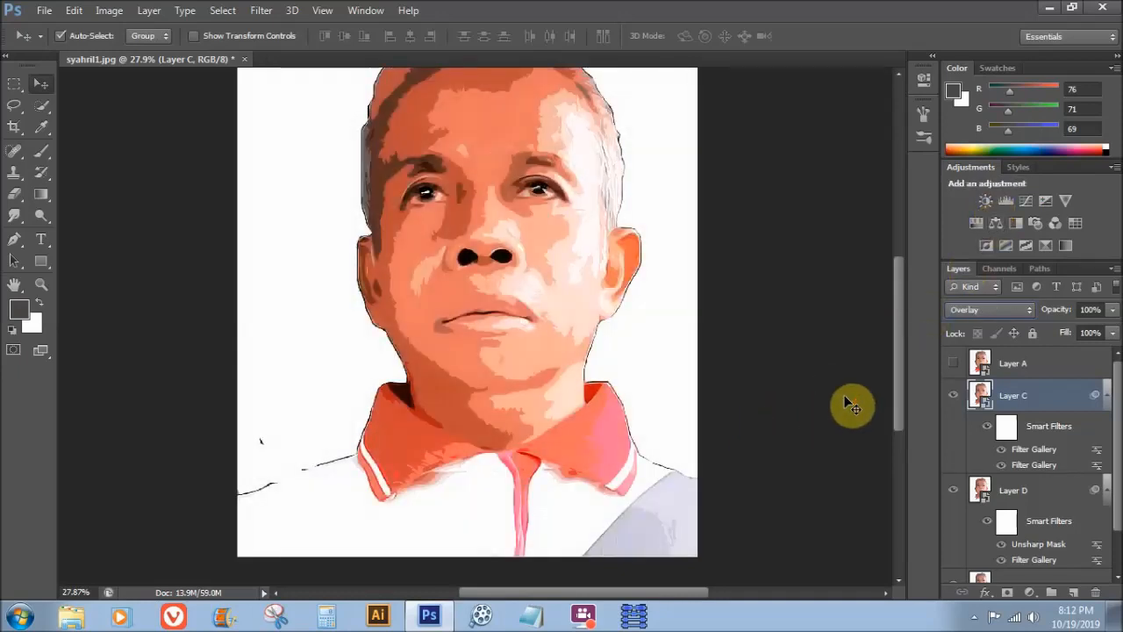
pyautogui.scroll(-1, 848, 402)
pyautogui.scroll(1, 845, 401)
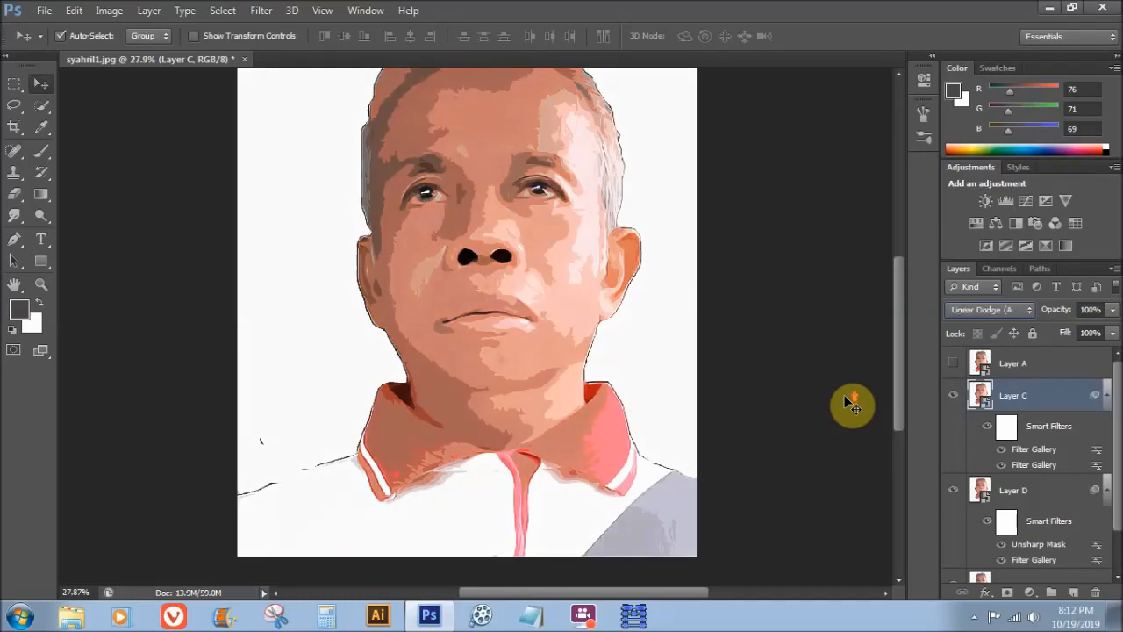
pyautogui.scroll(-3, 845, 401)
pyautogui.scroll(1, 845, 401)
pyautogui.scroll(-1, 848, 401)
pyautogui.scroll(1, 847, 401)
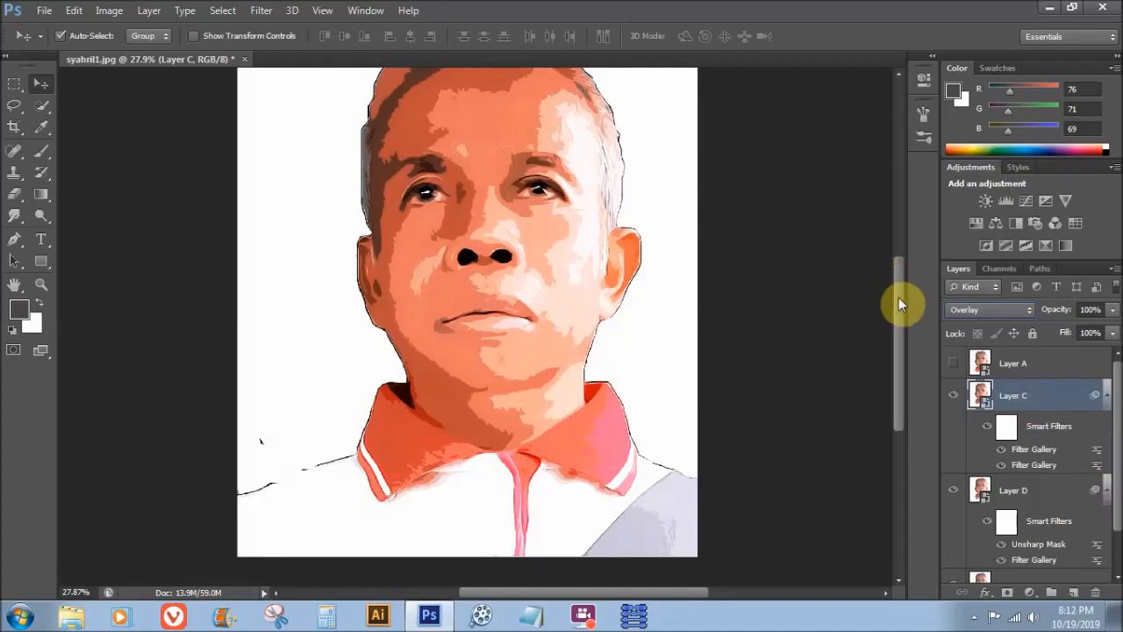
pyautogui.moveTo(898, 299); pyautogui.dragTo(899, 279)
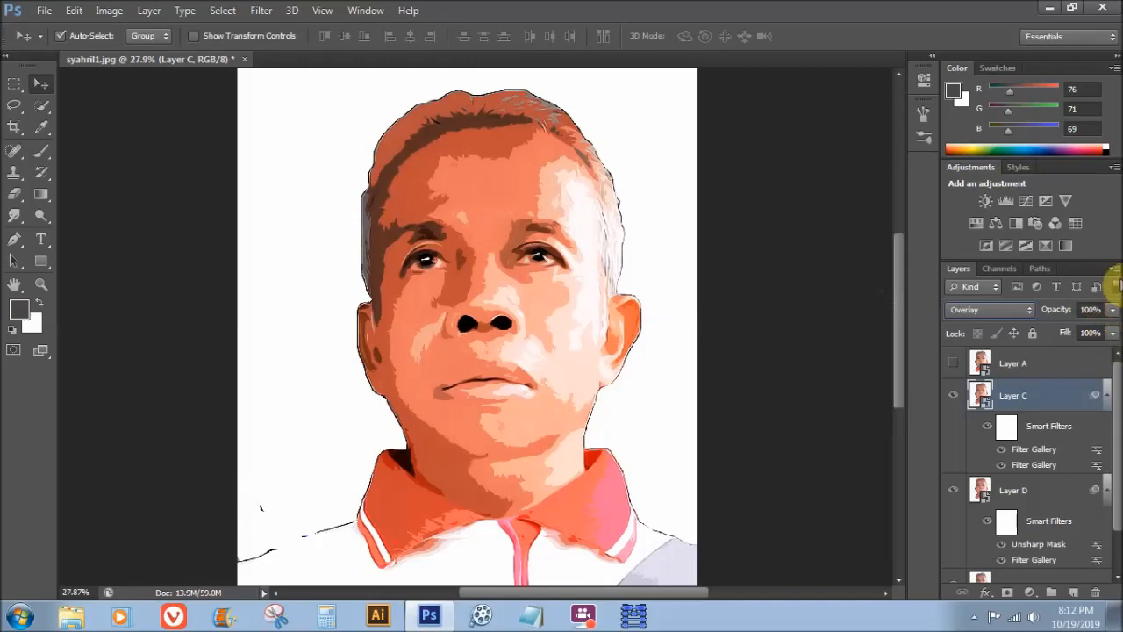
# Step: Save the layered document in My Pictures as a Photoshop PSD named "Memebuat efek vector dengan photoshop CS6"
pyautogui.click(44, 11)
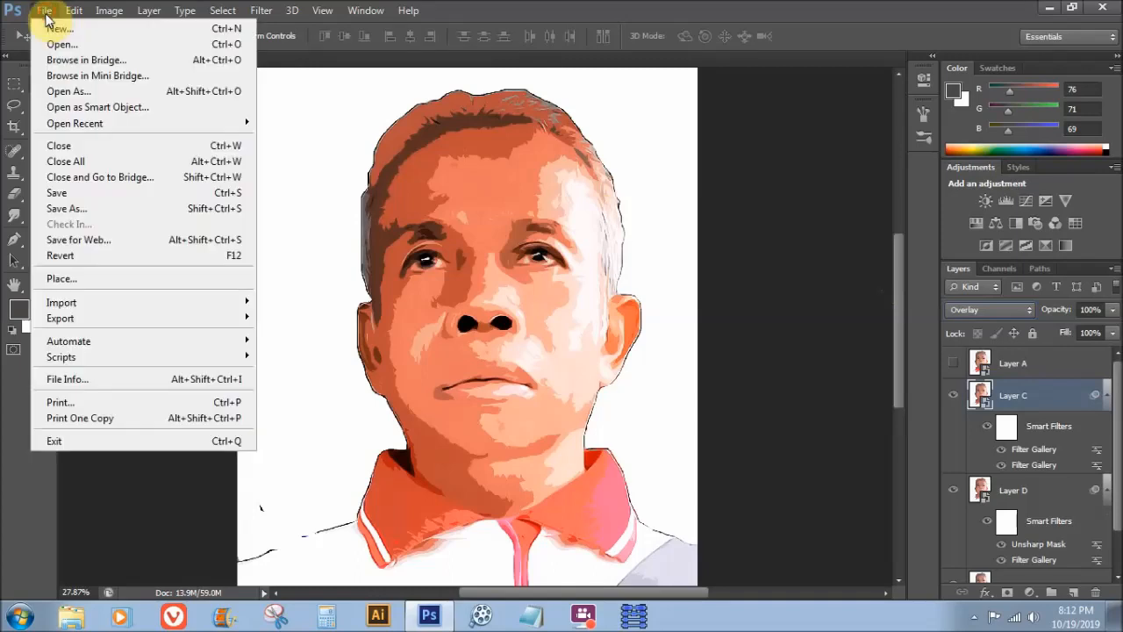
pyautogui.click(96, 210)
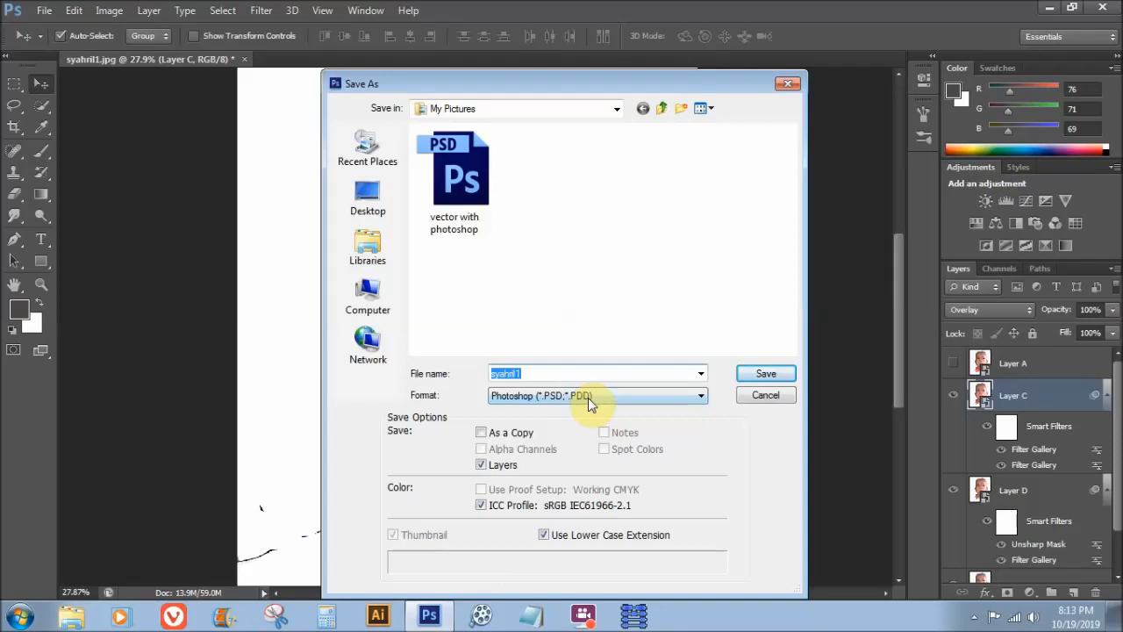
pyautogui.write('Memebuat efek vector dengan ')
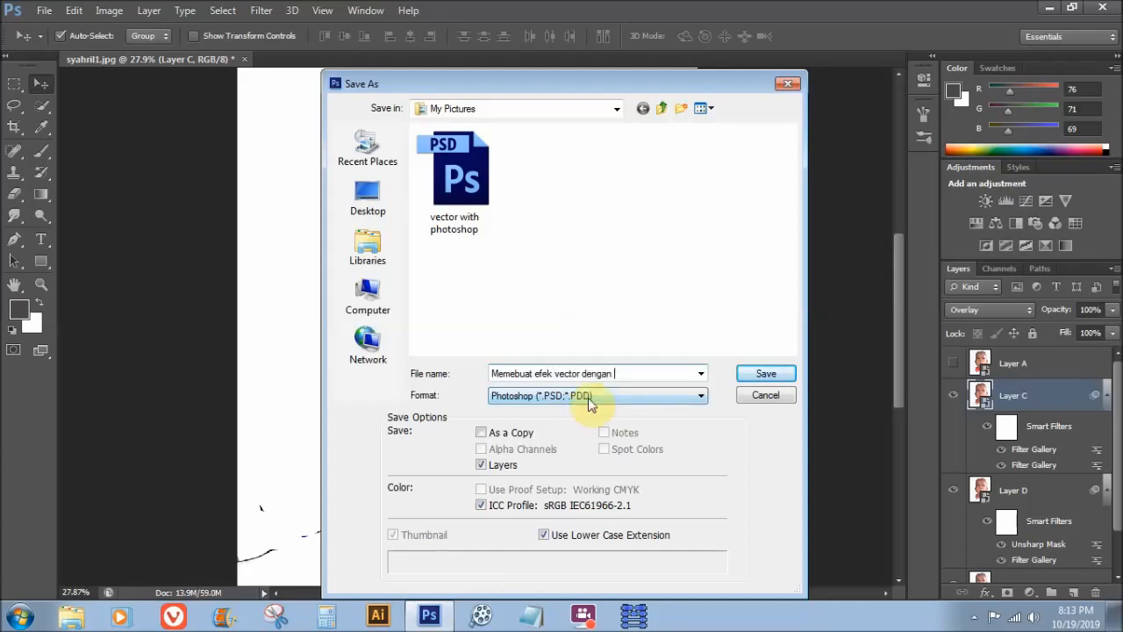
pyautogui.write('photoshop CS6')
pyautogui.click(763, 375)
pyautogui.click(745, 183)
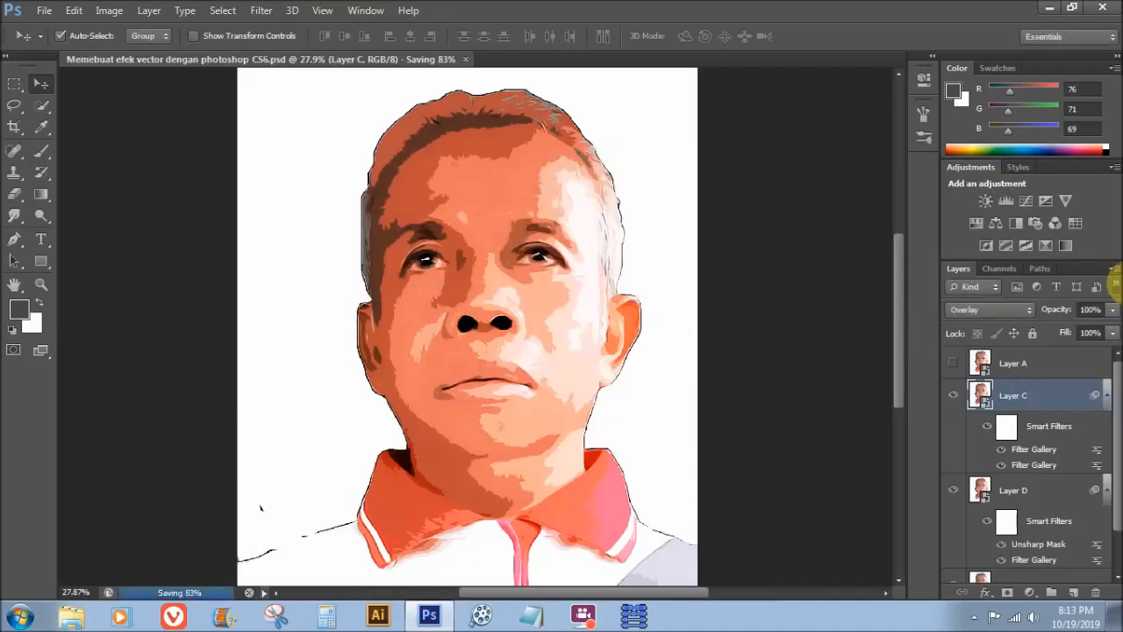
# Step: Flatten the image into a single background layer, discarding the hidden layers
pyautogui.click(1113, 268)
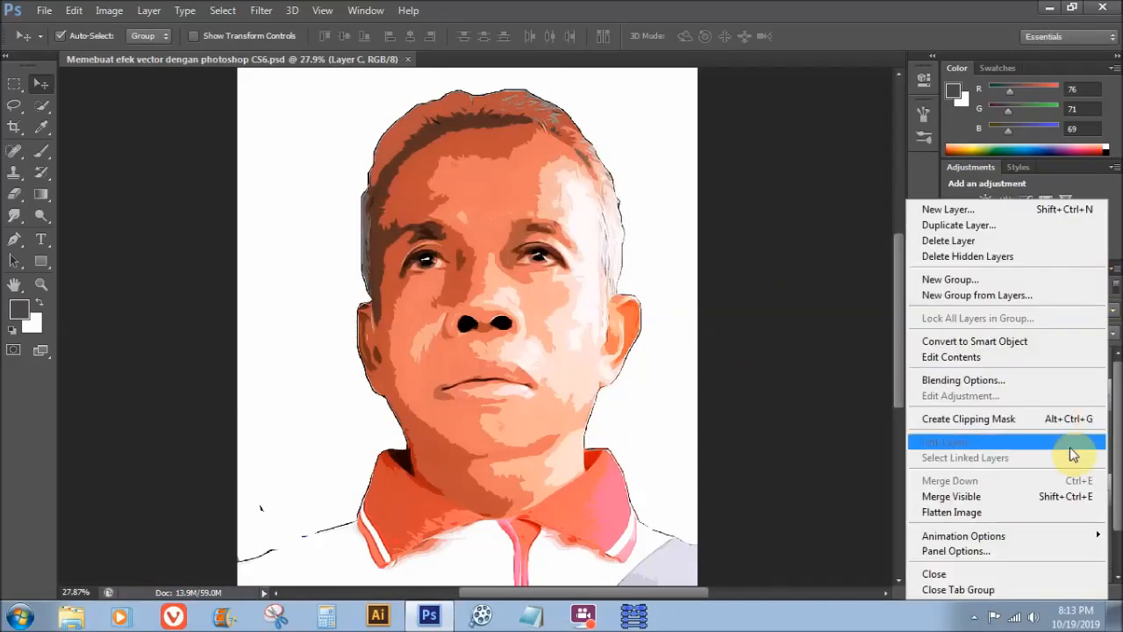
pyautogui.click(1057, 511)
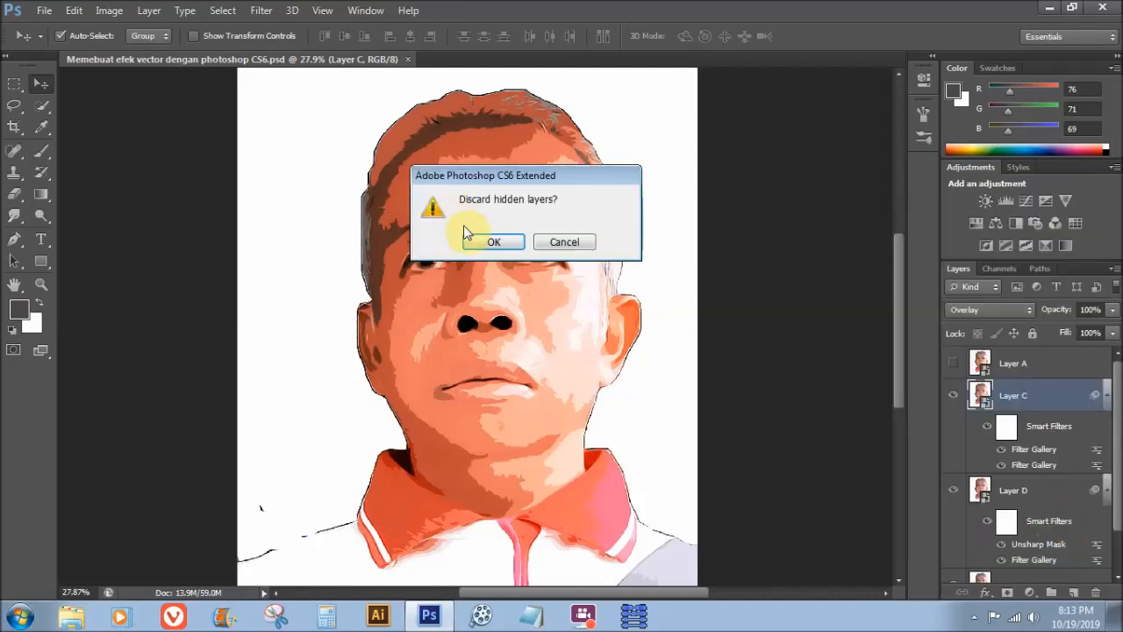
pyautogui.click(494, 242)
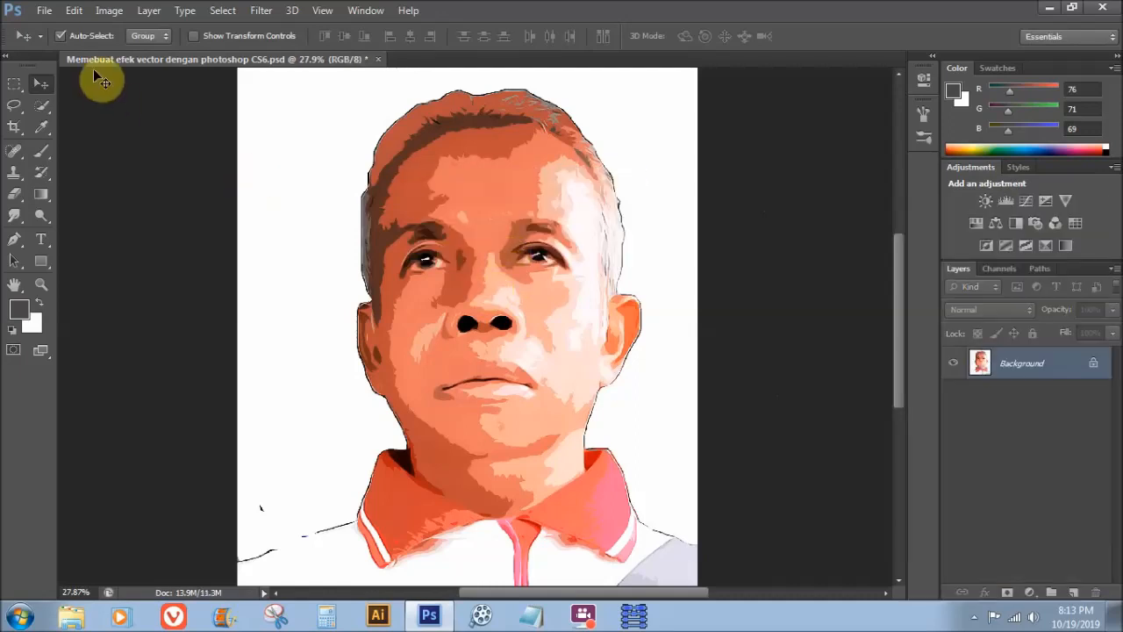
# Step: Save the flattened portrait as a JPEG named "Memebuat efek vector dengan photoshop CS6" with quality 12 (Maximum) and Baseline ("Standard") format
pyautogui.click(44, 11)
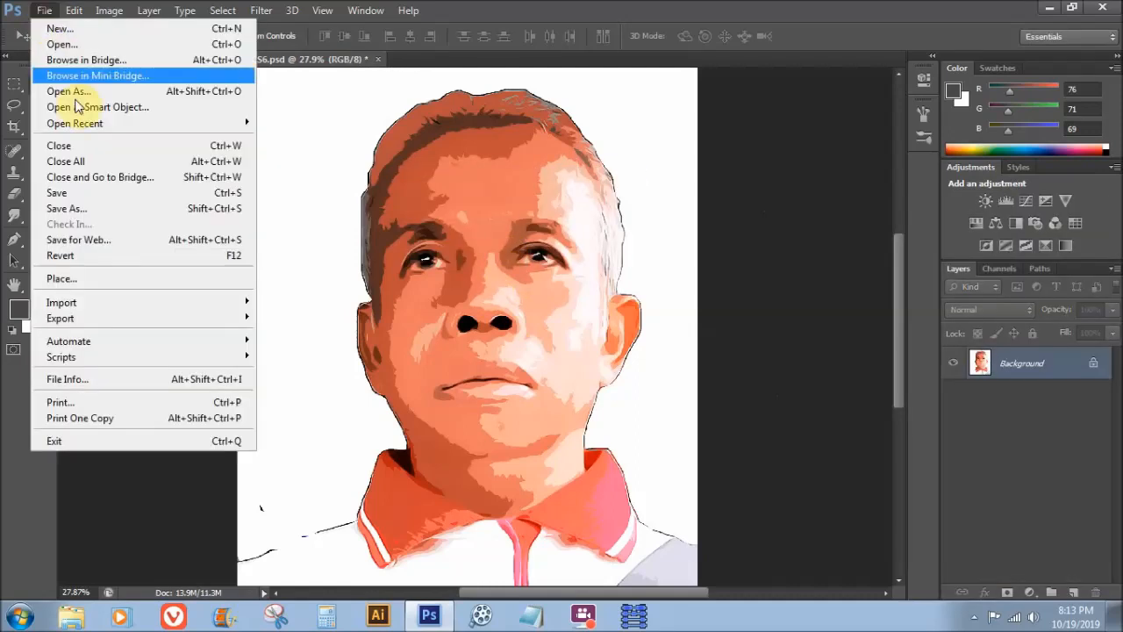
pyautogui.click(123, 210)
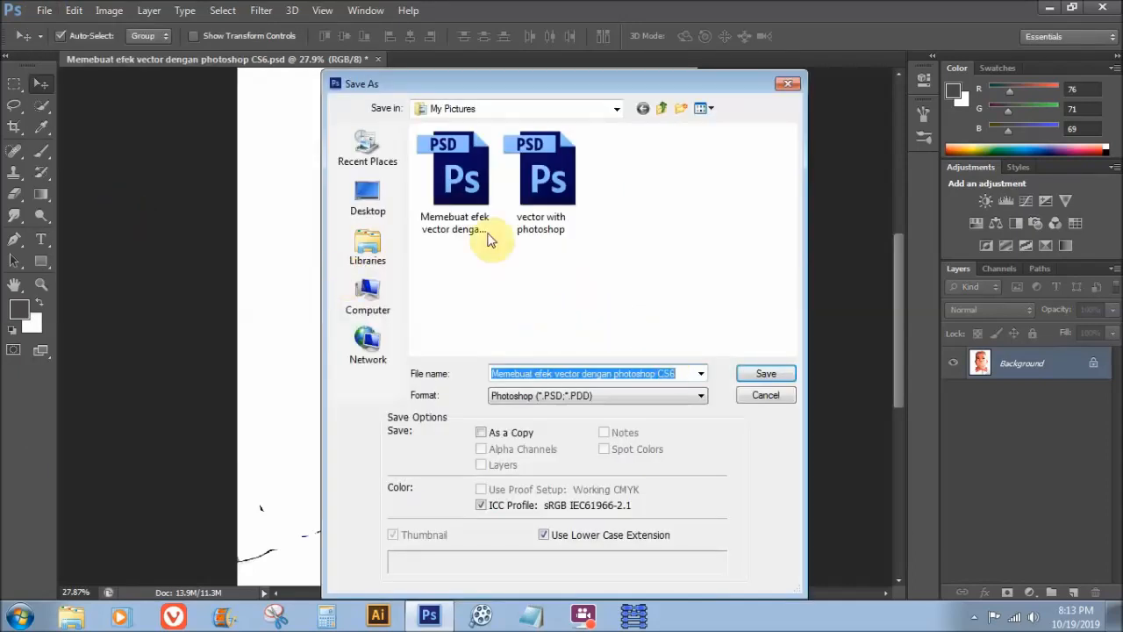
pyautogui.click(456, 224)
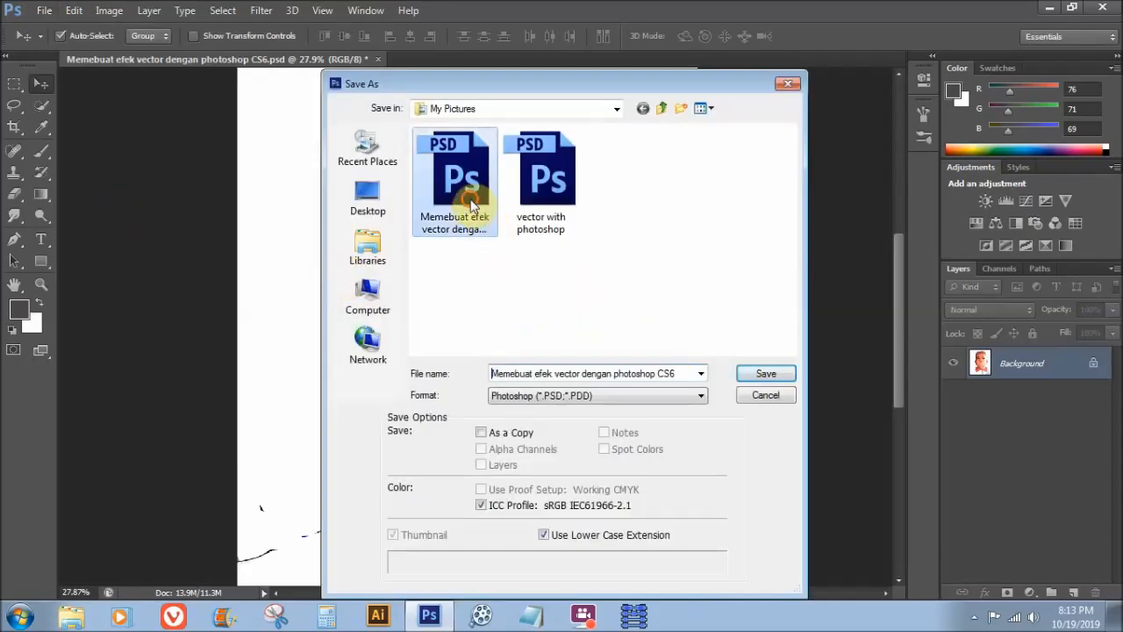
pyautogui.click(707, 396)
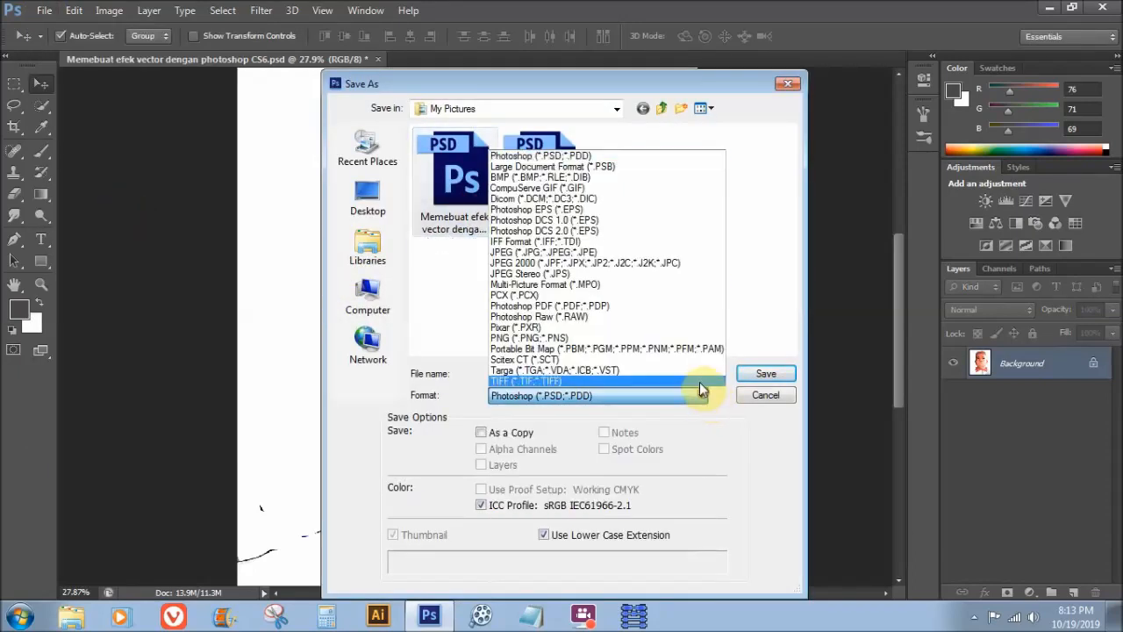
pyautogui.click(661, 251)
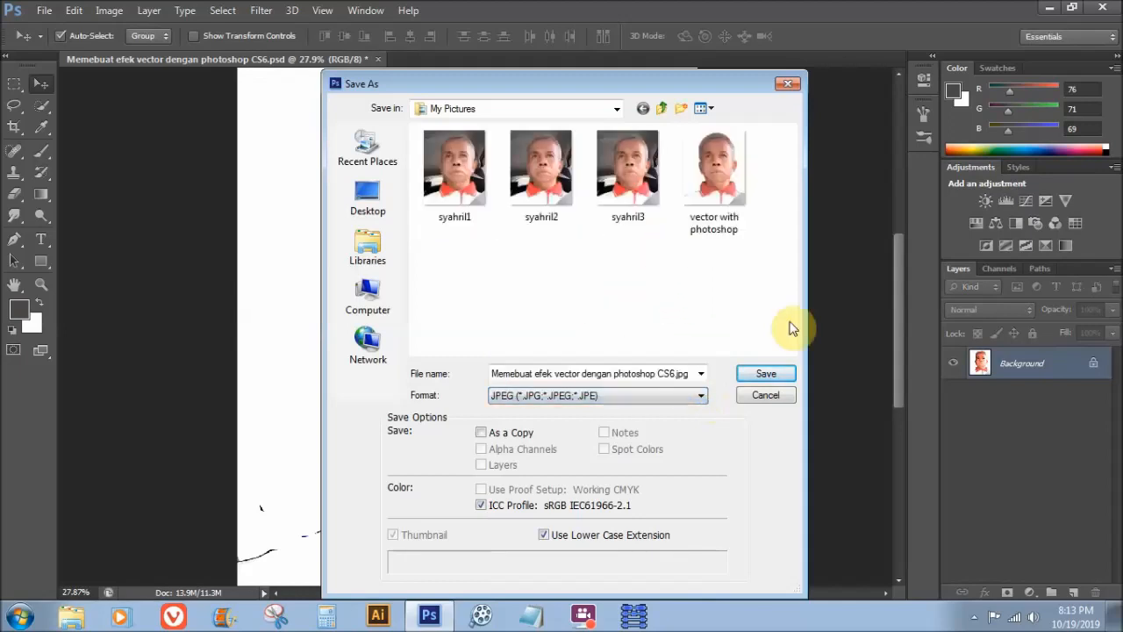
pyautogui.click(766, 374)
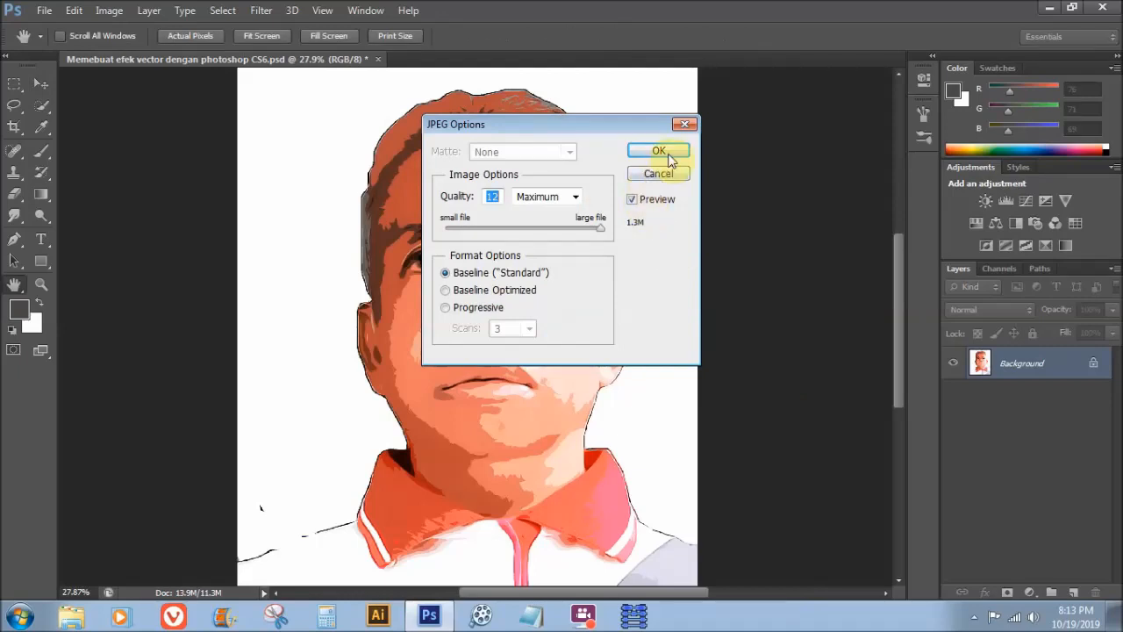
pyautogui.click(664, 151)
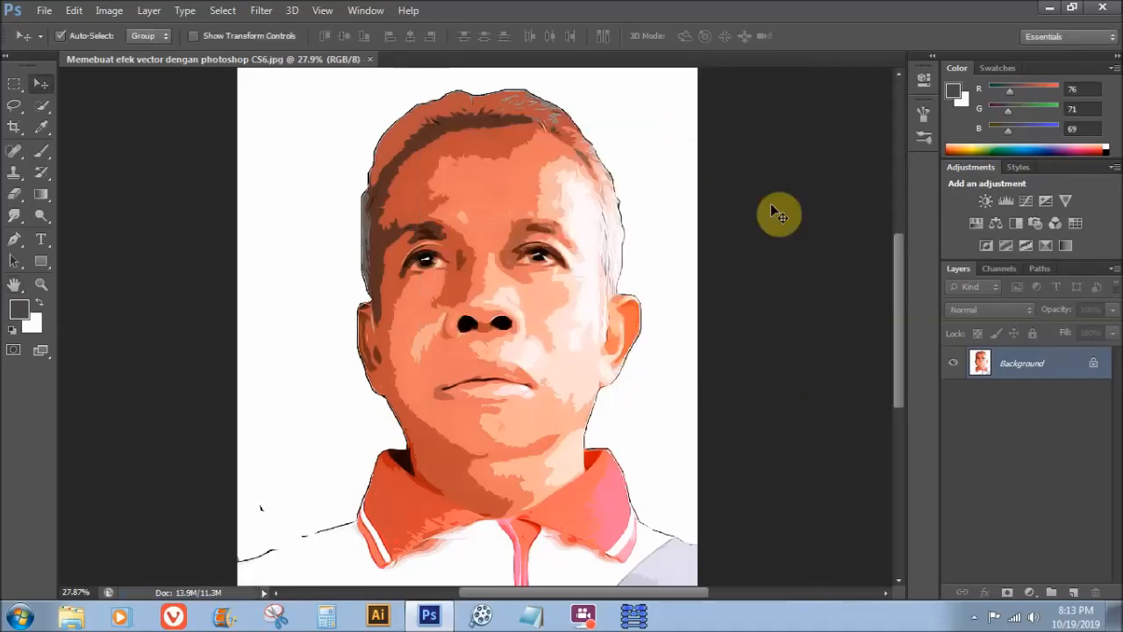
pyautogui.press('s')
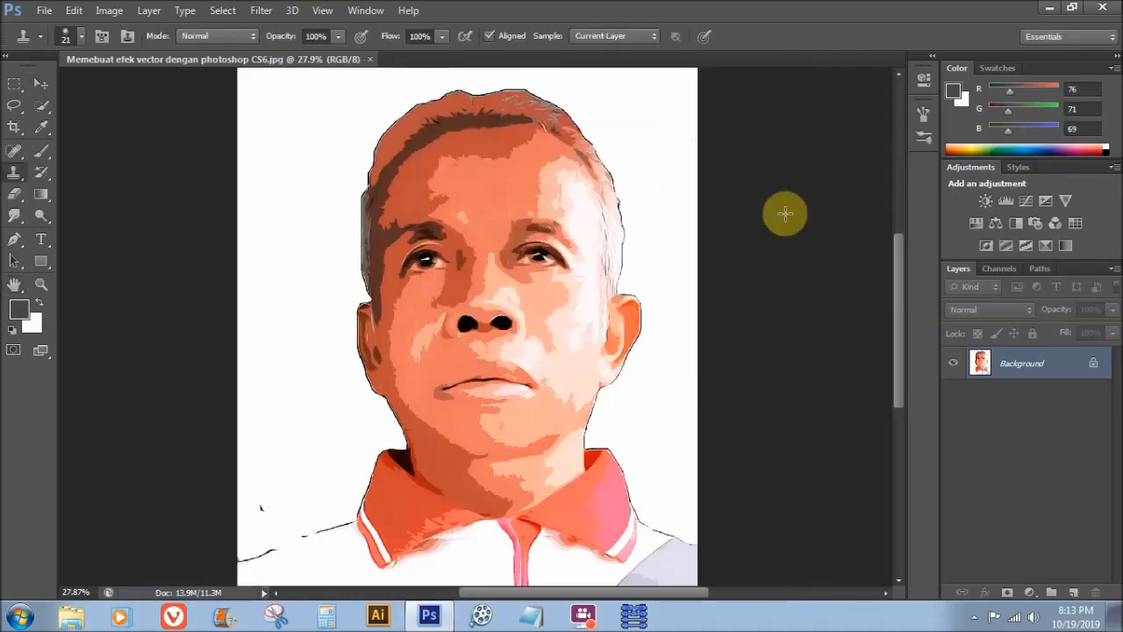